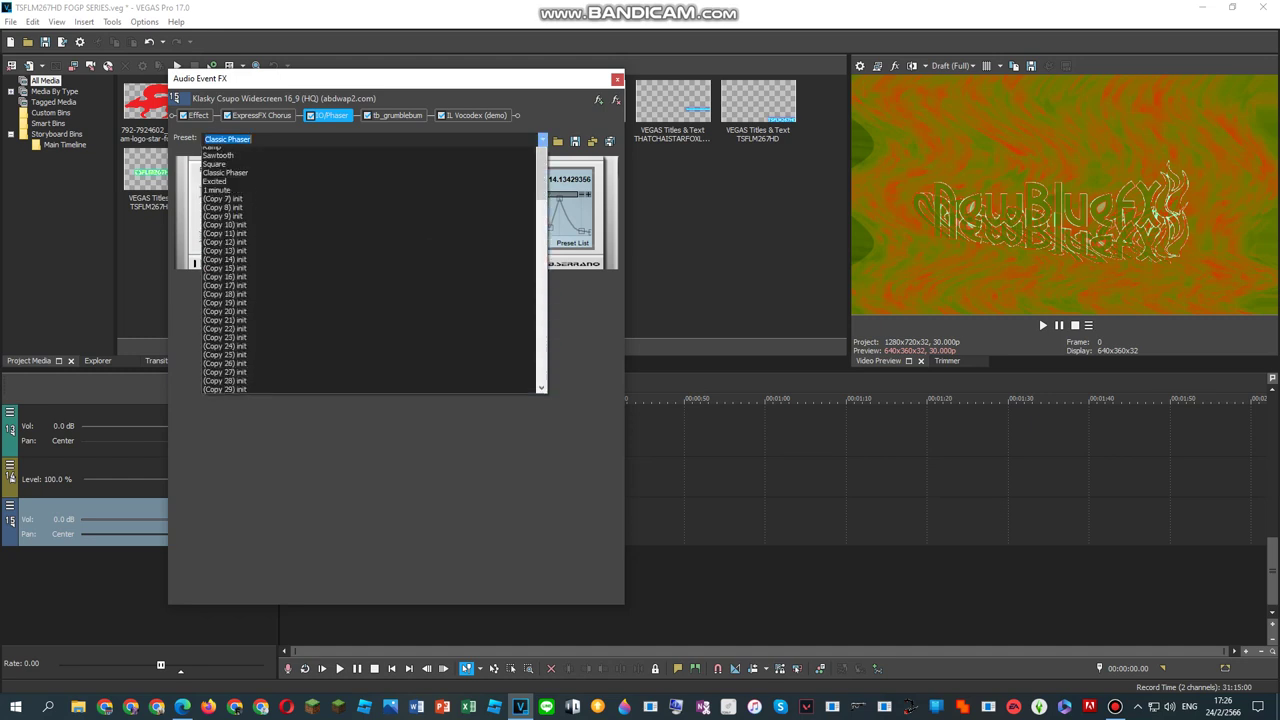
Step: Review the IO/Phaser, tb_grumblebum and IL Vocodex settings in the clip's audio effects chain, and close the effects window
key(Escape)
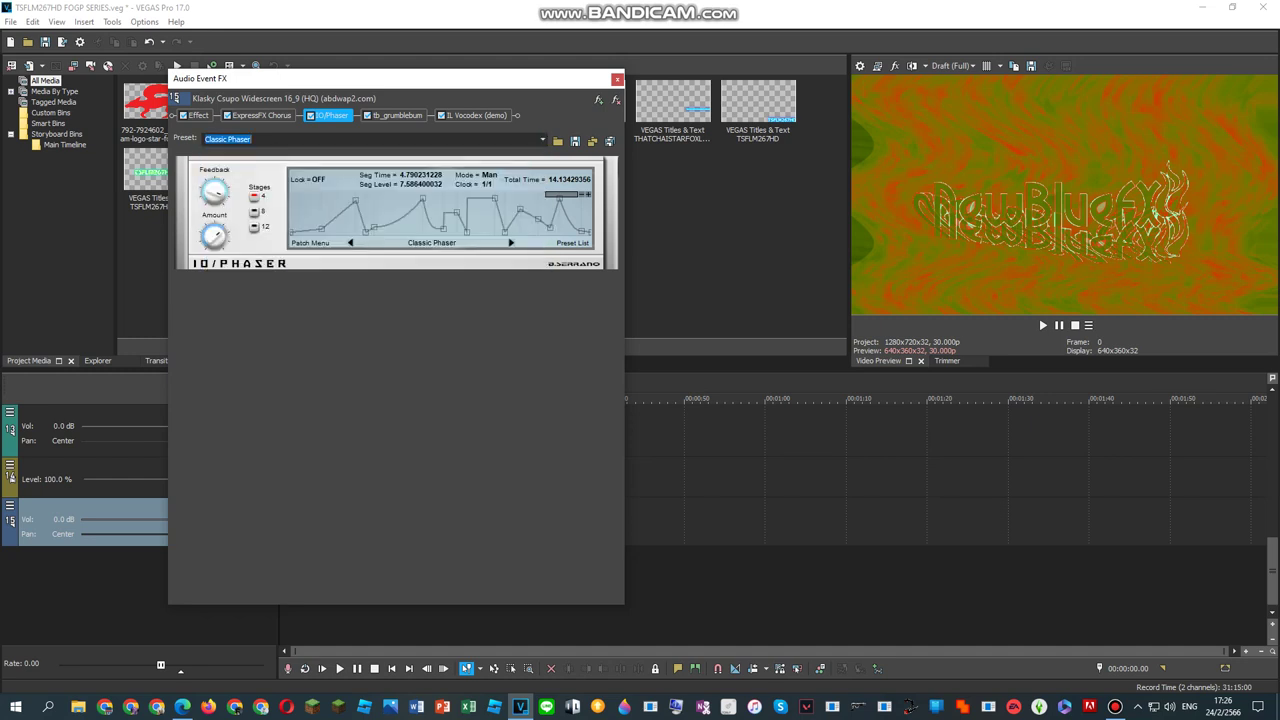
click(397, 115)
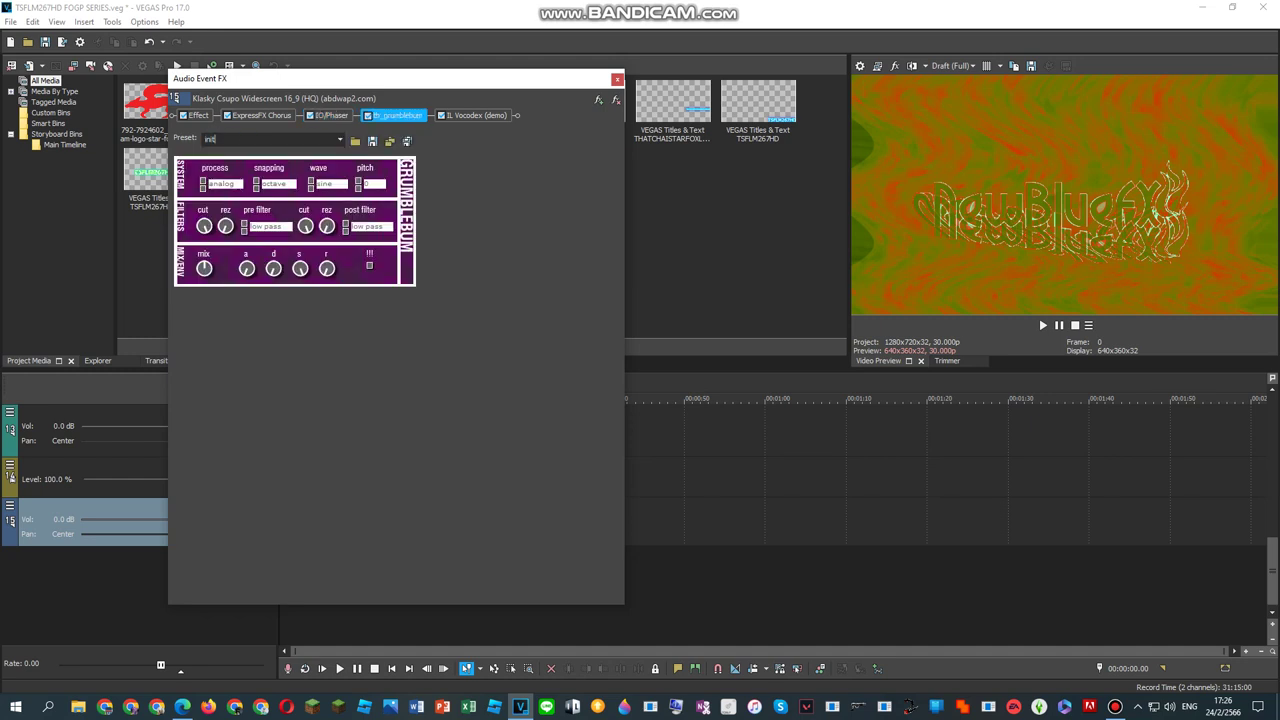
click(476, 115)
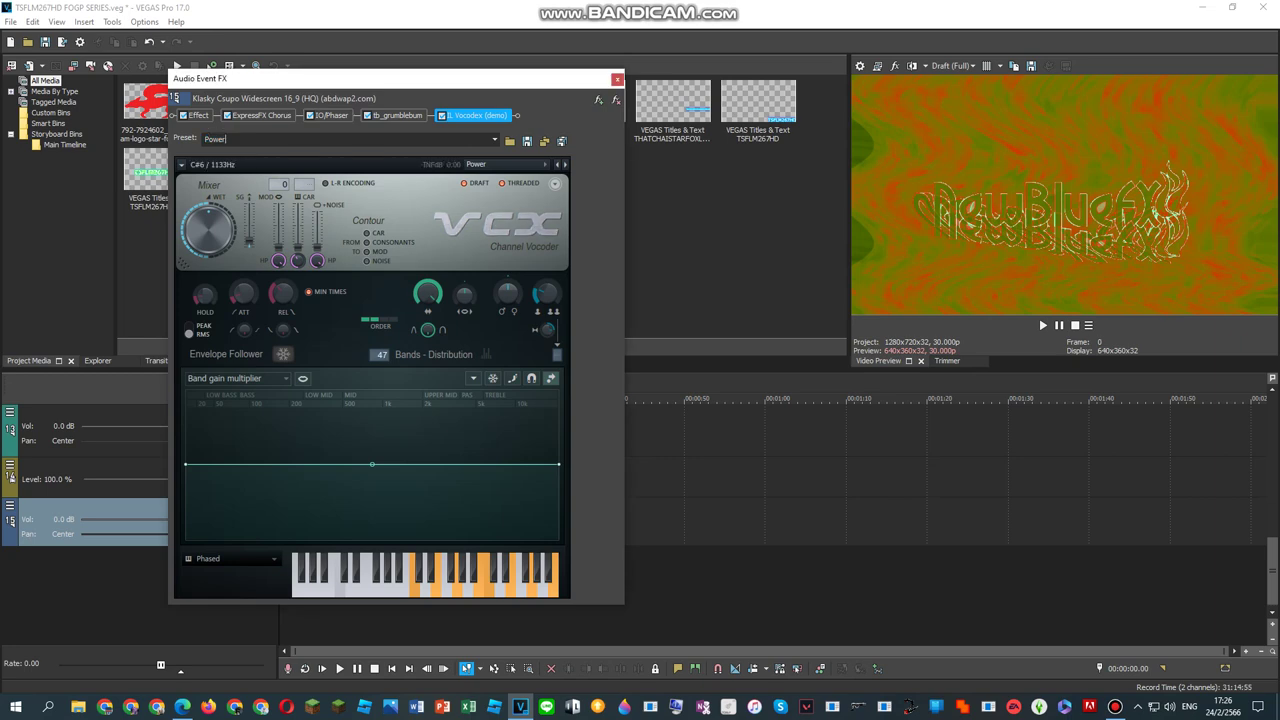
click(617, 79)
Step: Open the clip's video event effects and review the Glow, Light Rays, NewBlue ME Ripple and NewBlue ME Wiggle settings
right_click(316, 480)
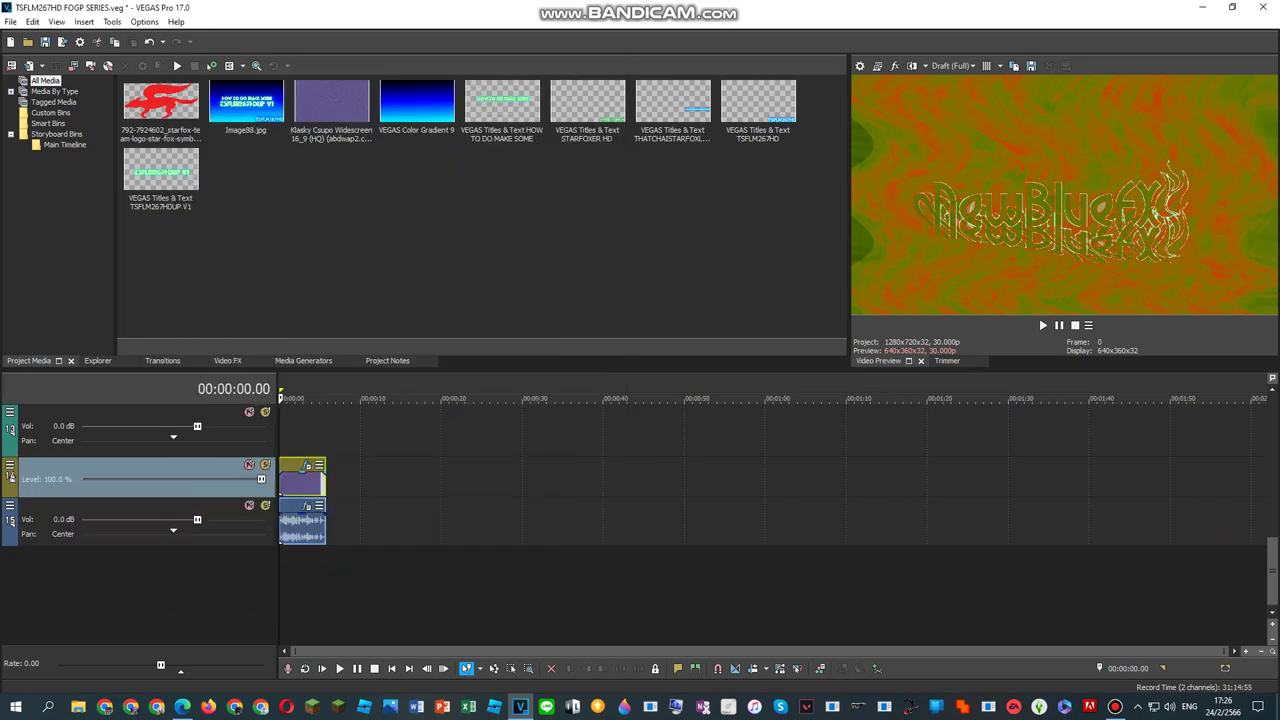
click(360, 247)
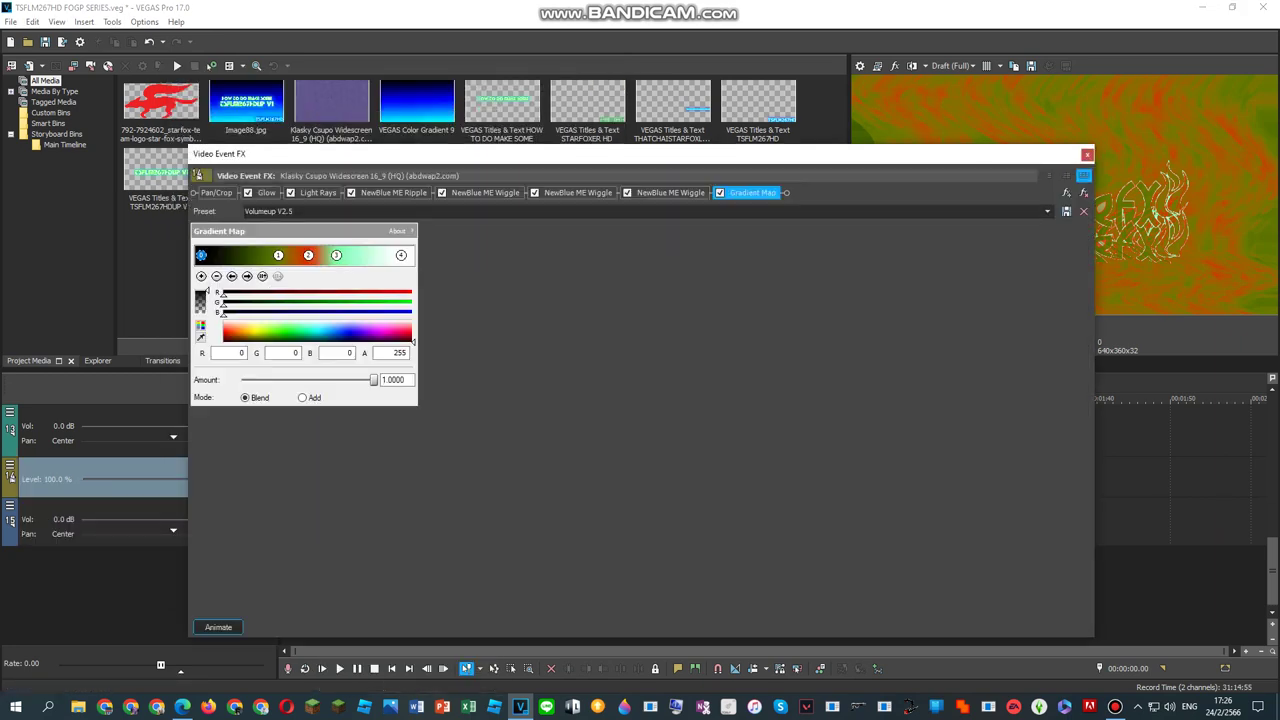
click(266, 192)
click(318, 192)
click(393, 192)
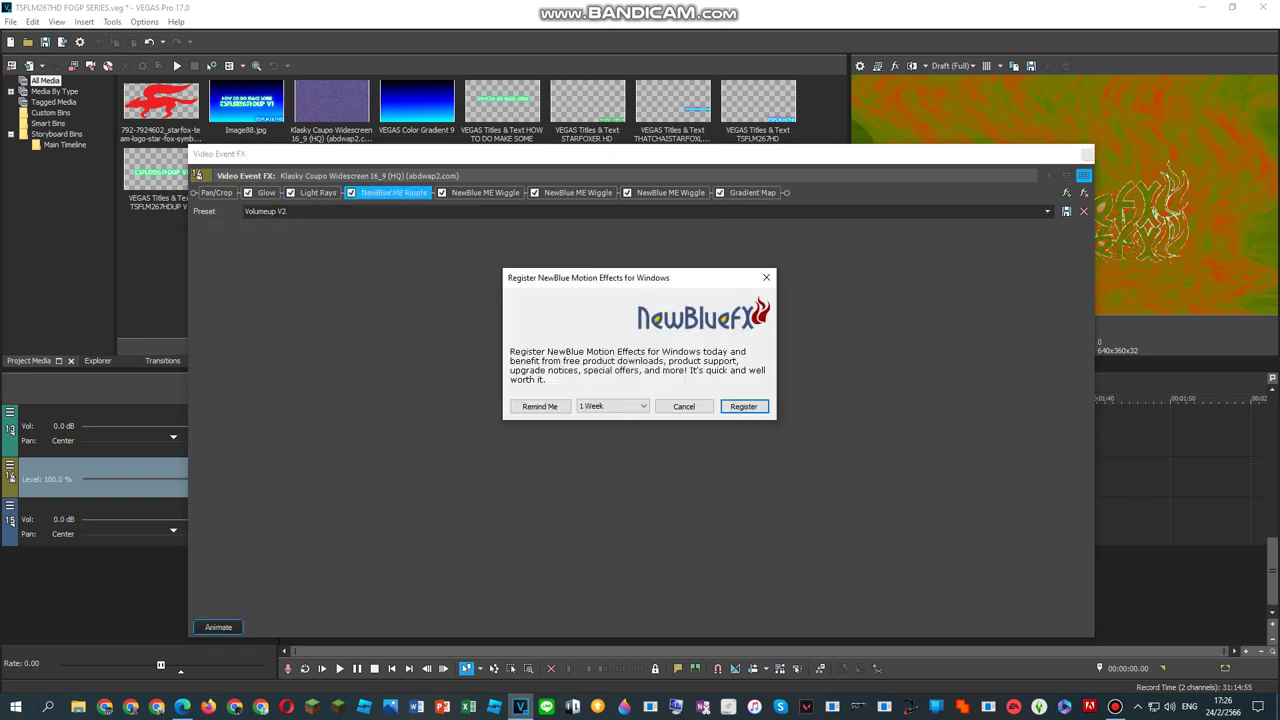
key(Escape)
click(485, 192)
click(577, 192)
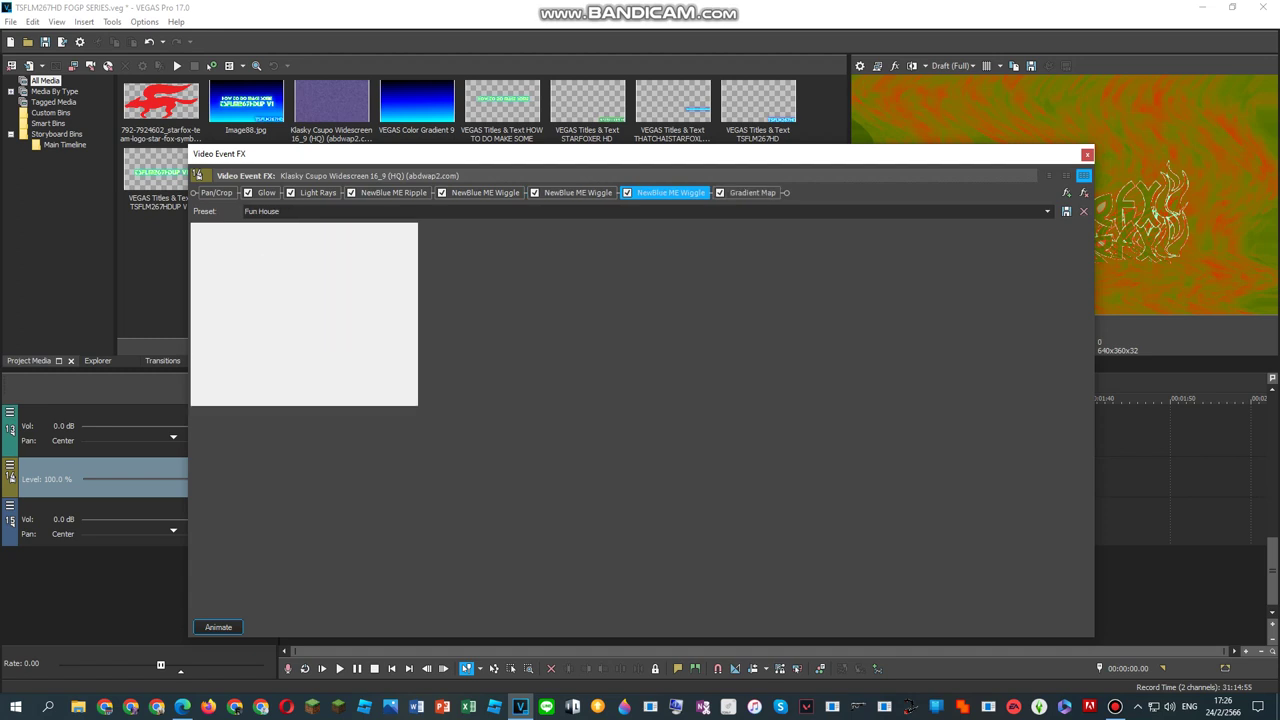
Step: Step through the Gradient Map's color points to examine their values, and close the video effects window
click(247, 276)
click(247, 276)
click(247, 276)
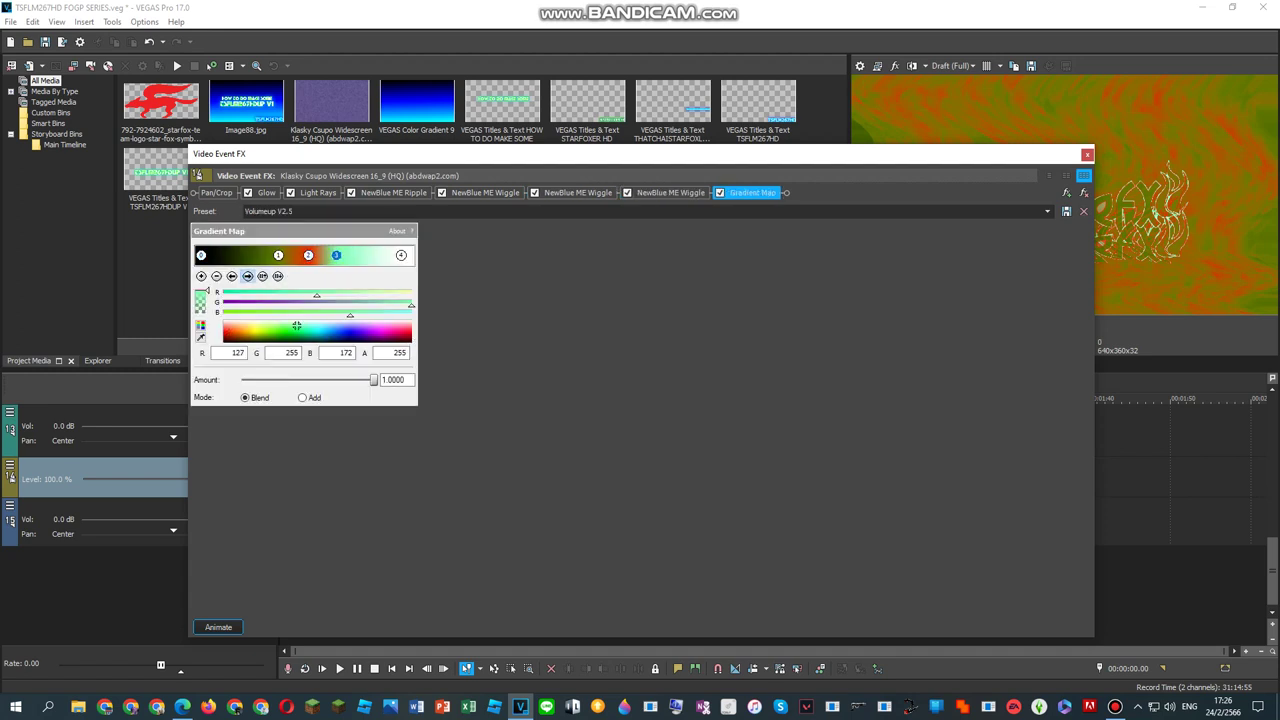
click(247, 276)
click(1087, 154)
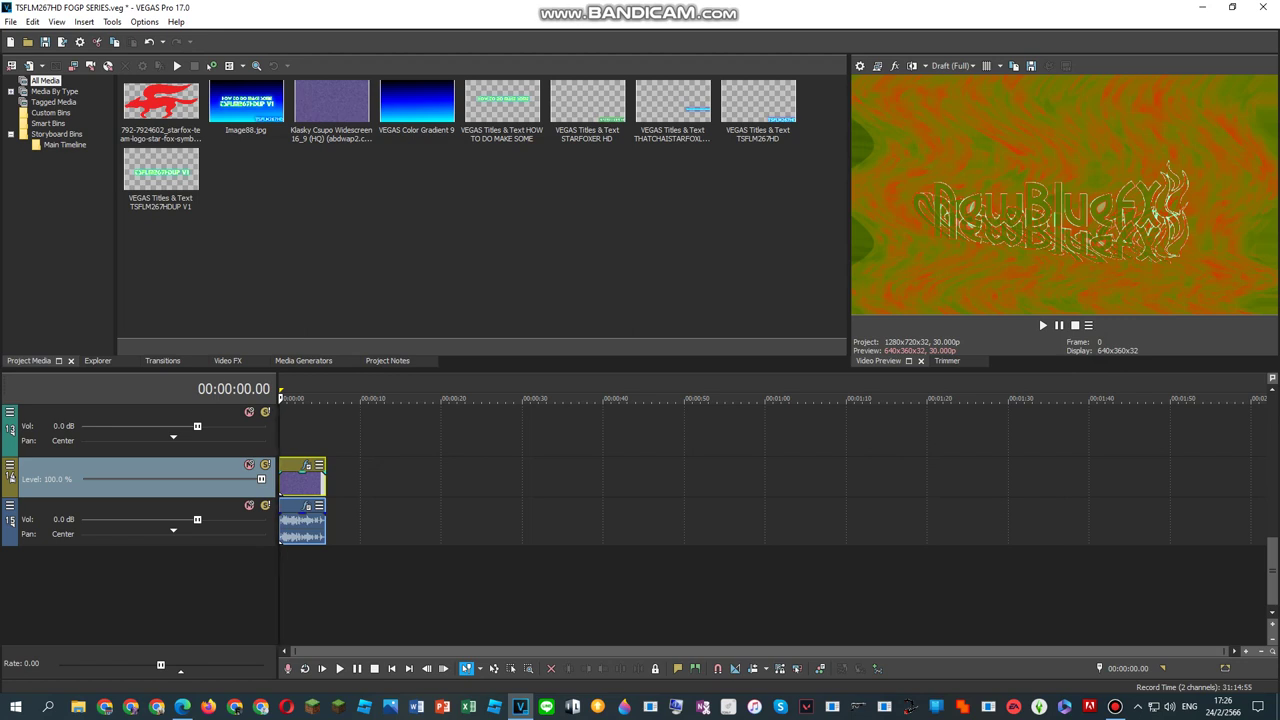
Step: Select the time range spanning the Klasky Csupo clip on the timeline and play it back
drag(326, 430, 279, 430)
scroll(302, 480, up, 5)
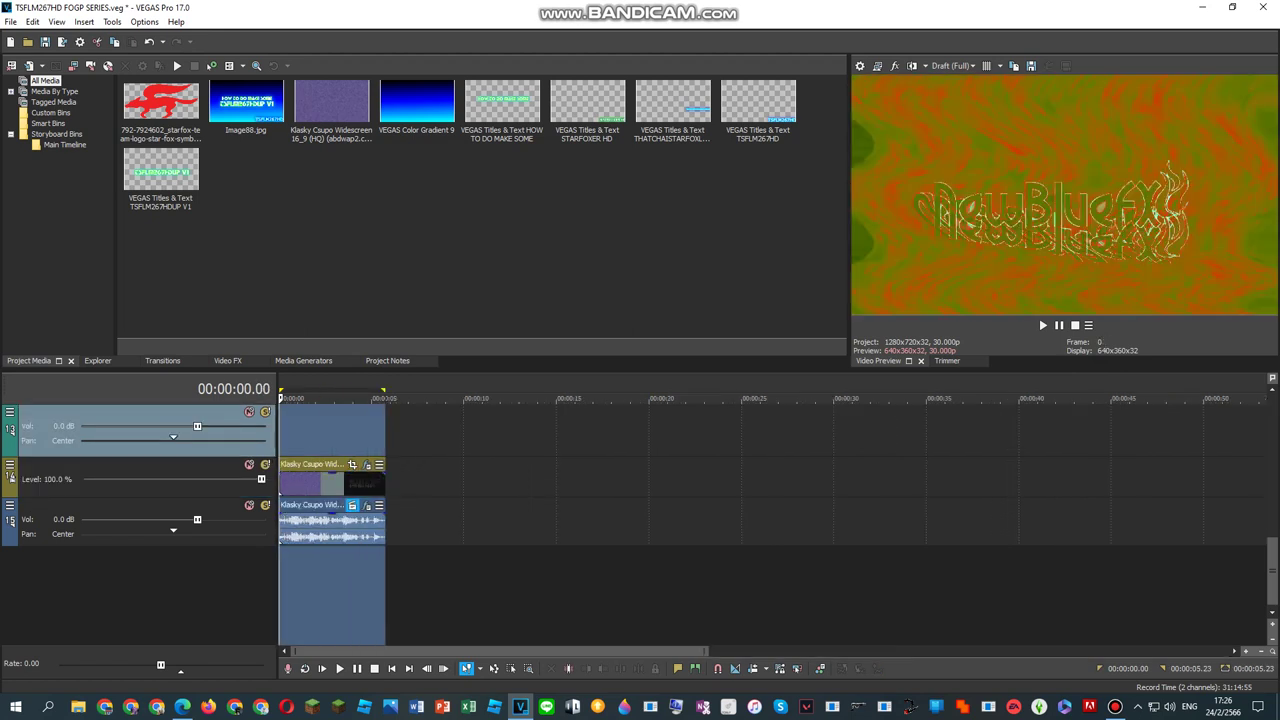
key(space)
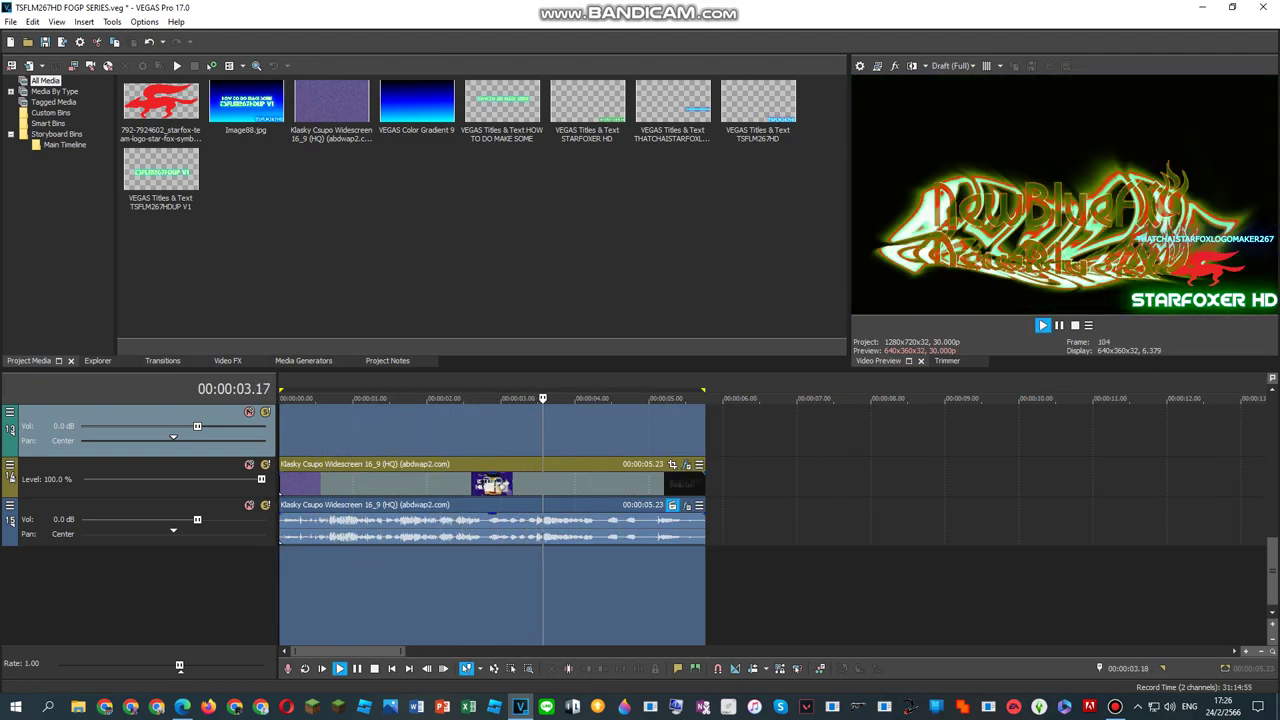
Step: Switch to the Edge browser and search YouTube for "volumeup v2"
click(182, 706)
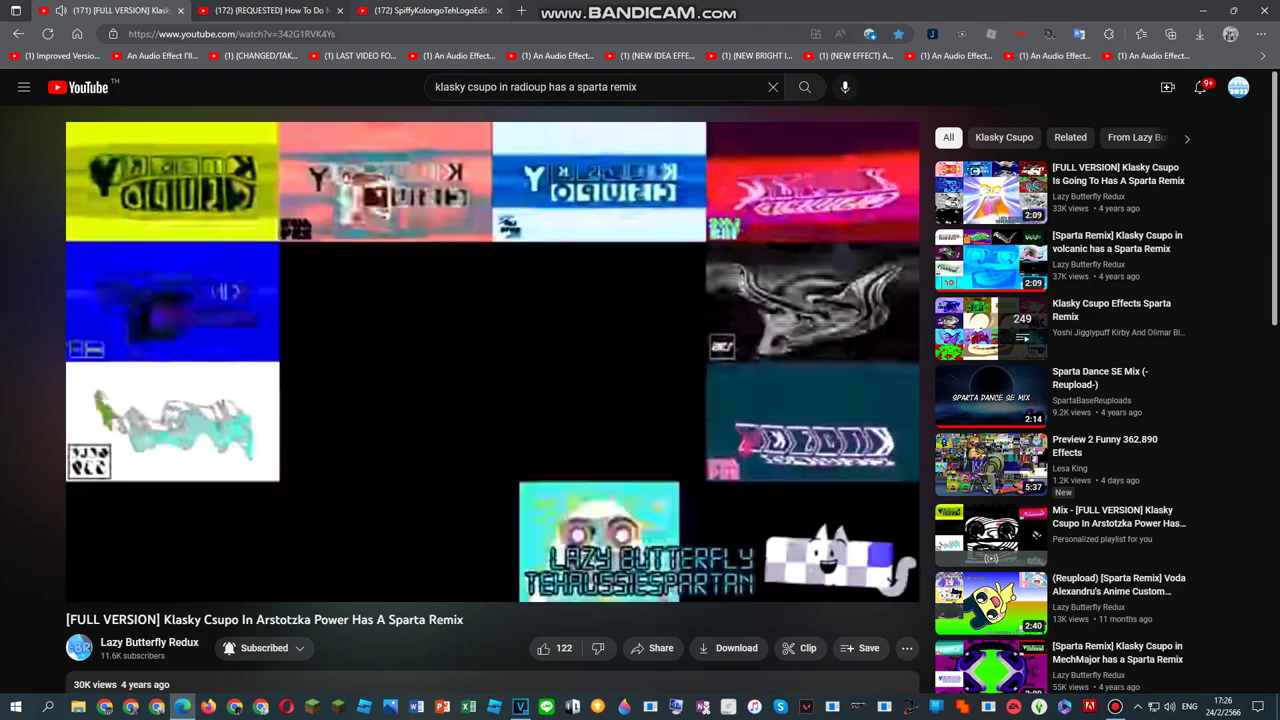
click(430, 10)
click(540, 87)
text(volu)
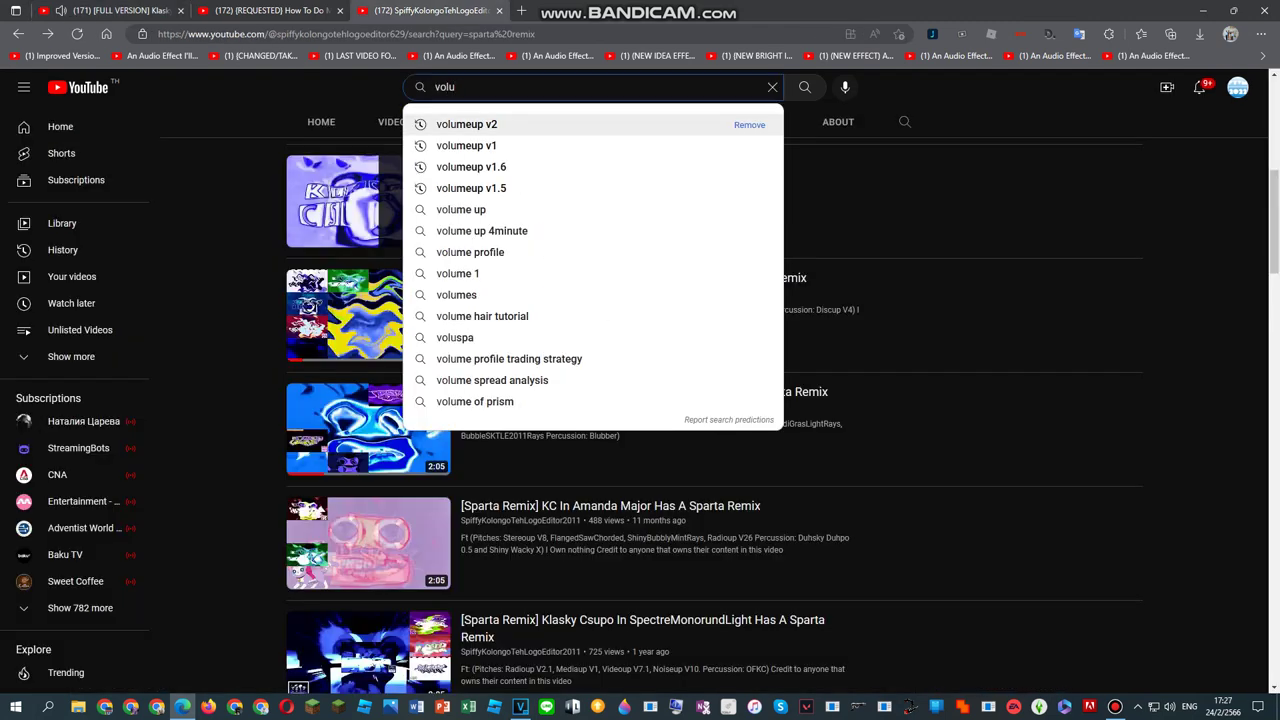
click(538, 124)
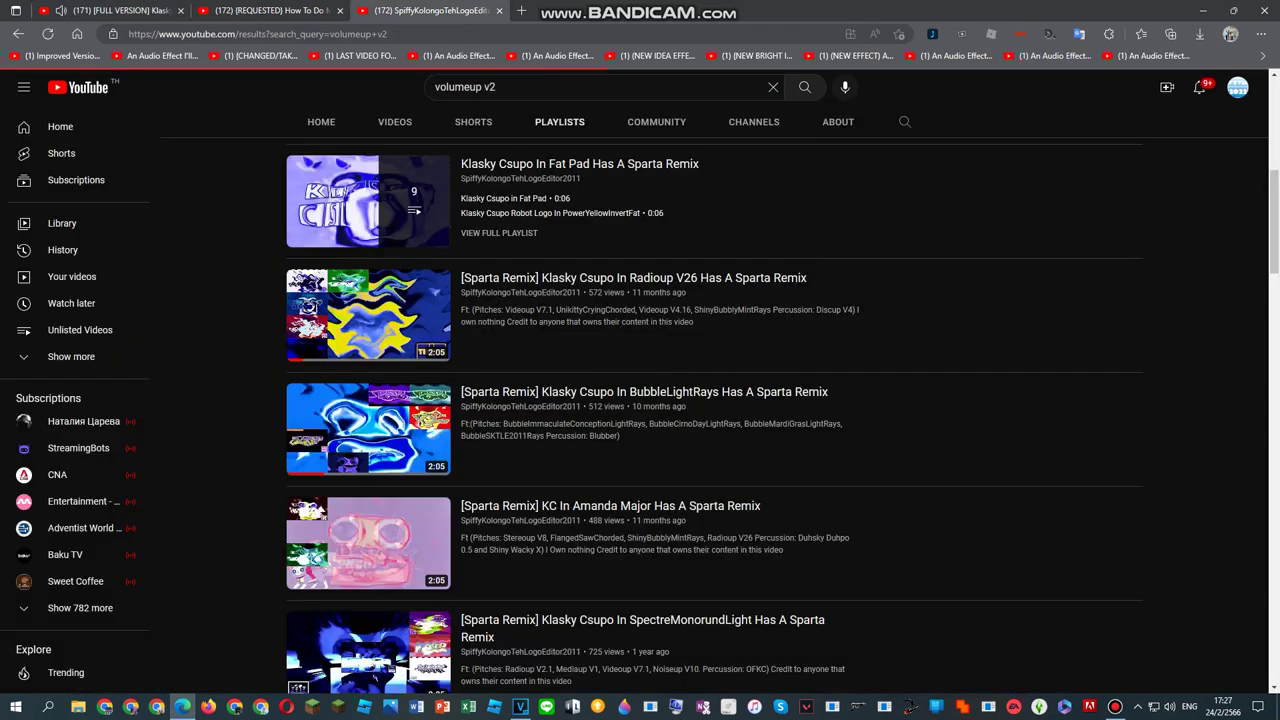
Step: Find and play the video An Audio Effect I'll Call "Volumeup V2.6", and return to the search results
scroll(470, 400, down, 5)
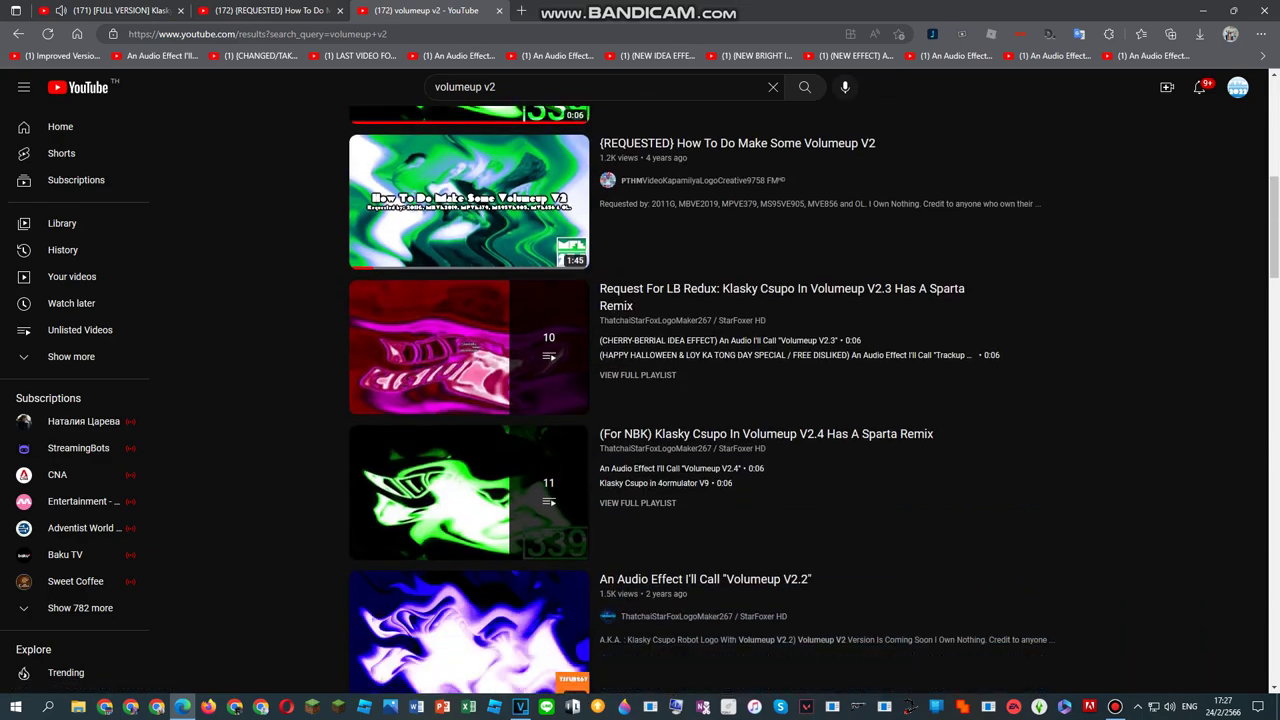
scroll(714, 400, down, 10)
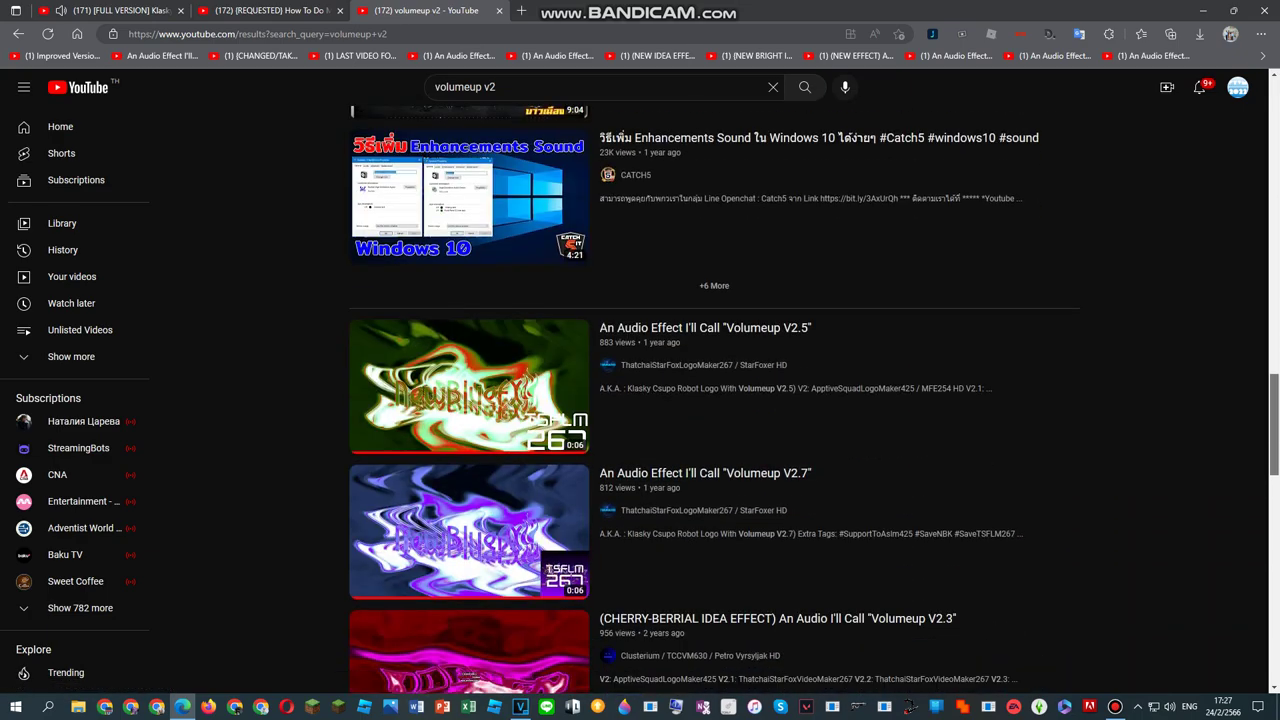
scroll(714, 400, down, 2)
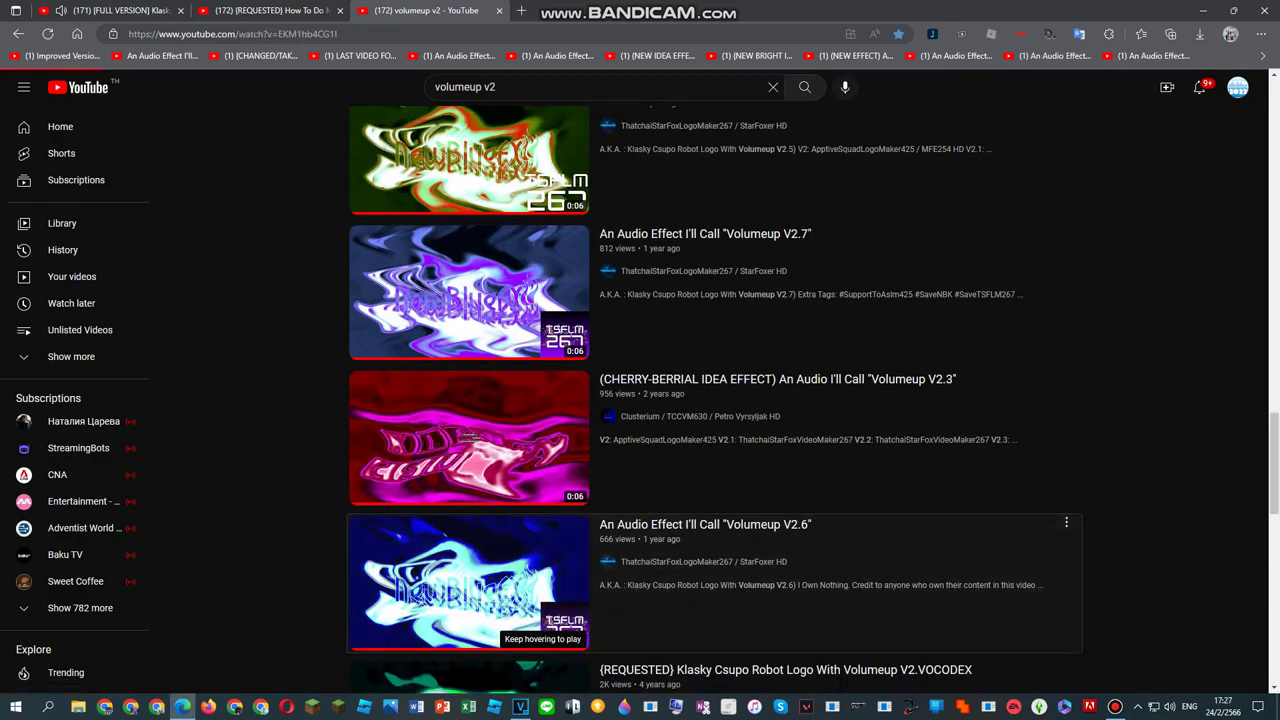
click(469, 582)
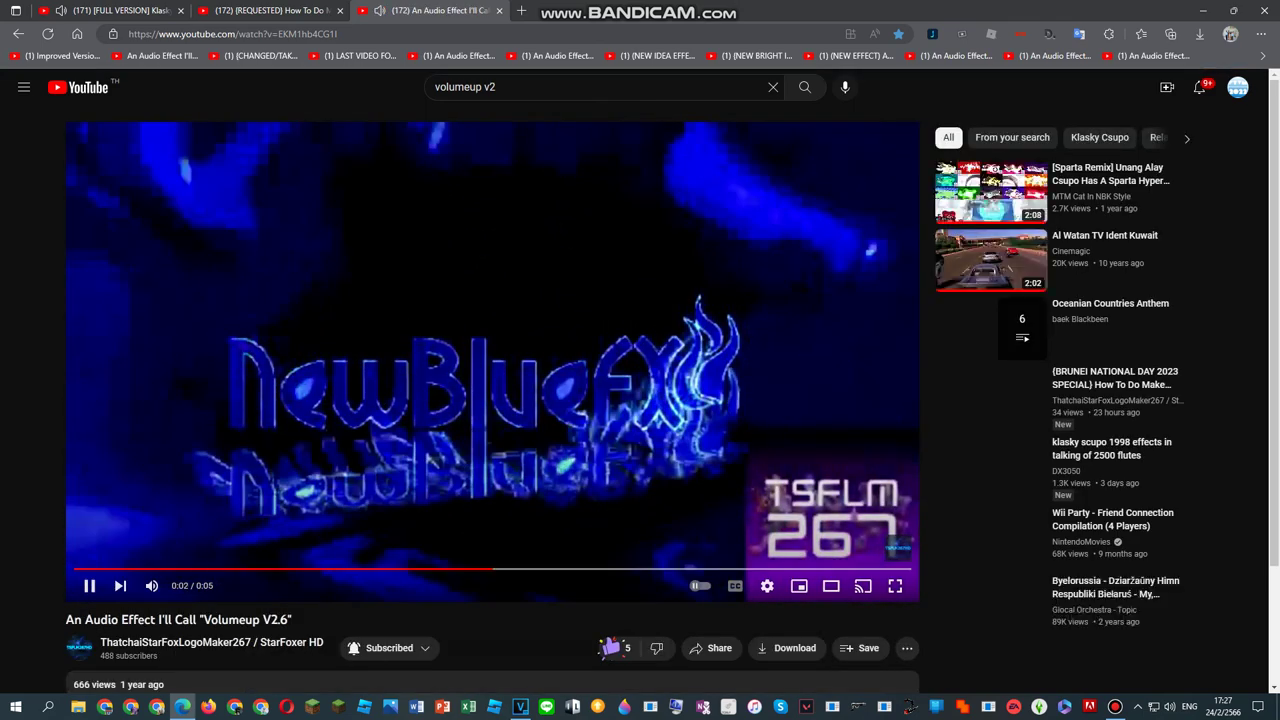
key(alt+Left)
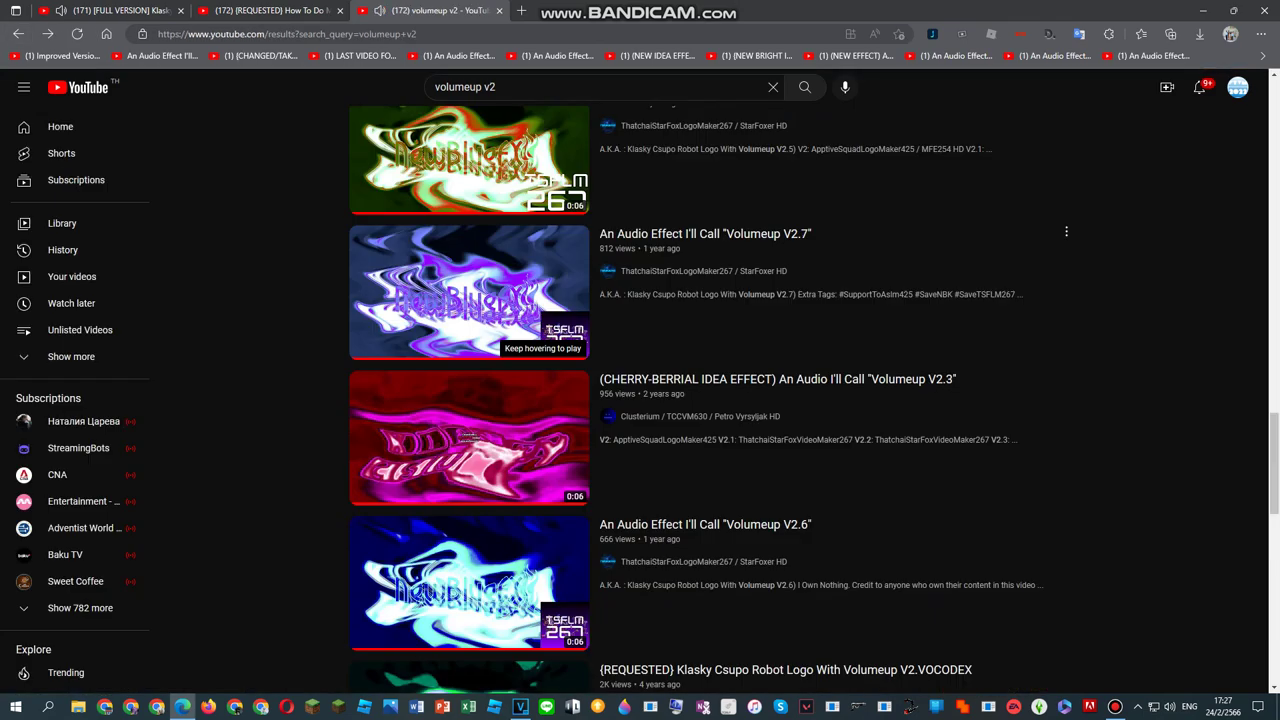
Step: Switch back to VEGAS Pro and apply the Volumeup V2.3 preset to the clip's Gradient Map video effect
click(520, 706)
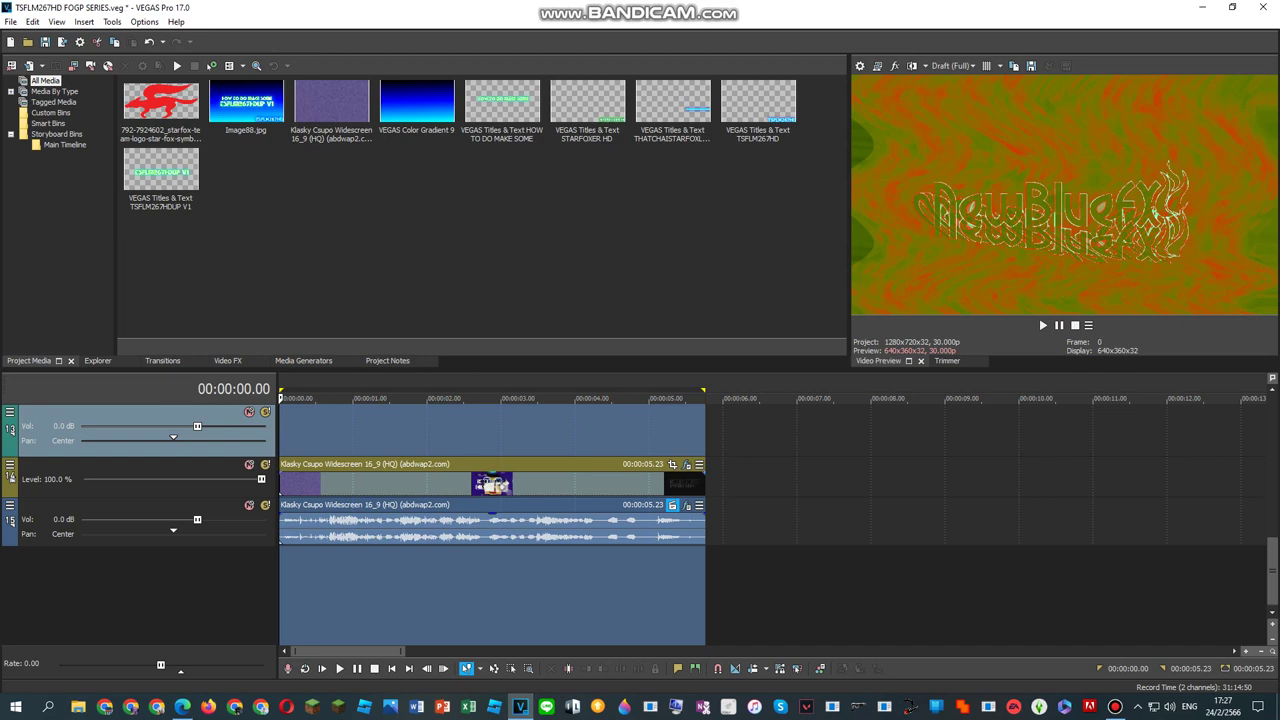
right_click(586, 483)
click(636, 160)
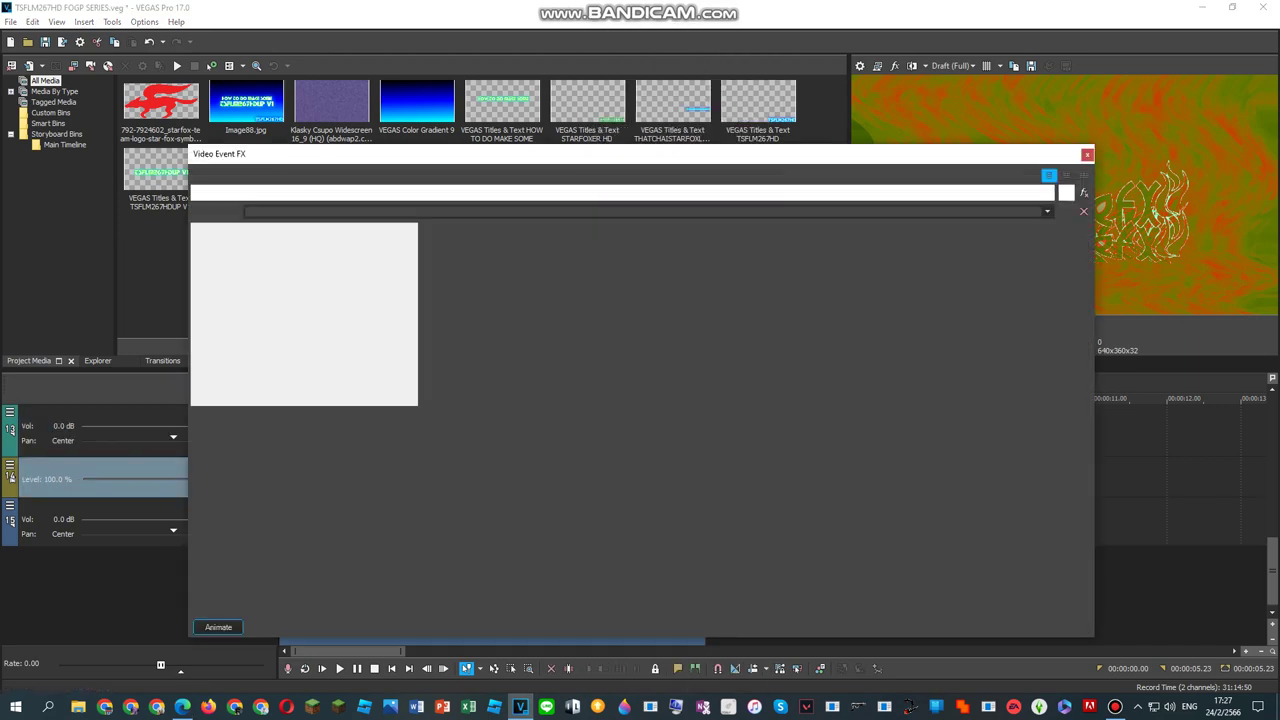
click(1047, 211)
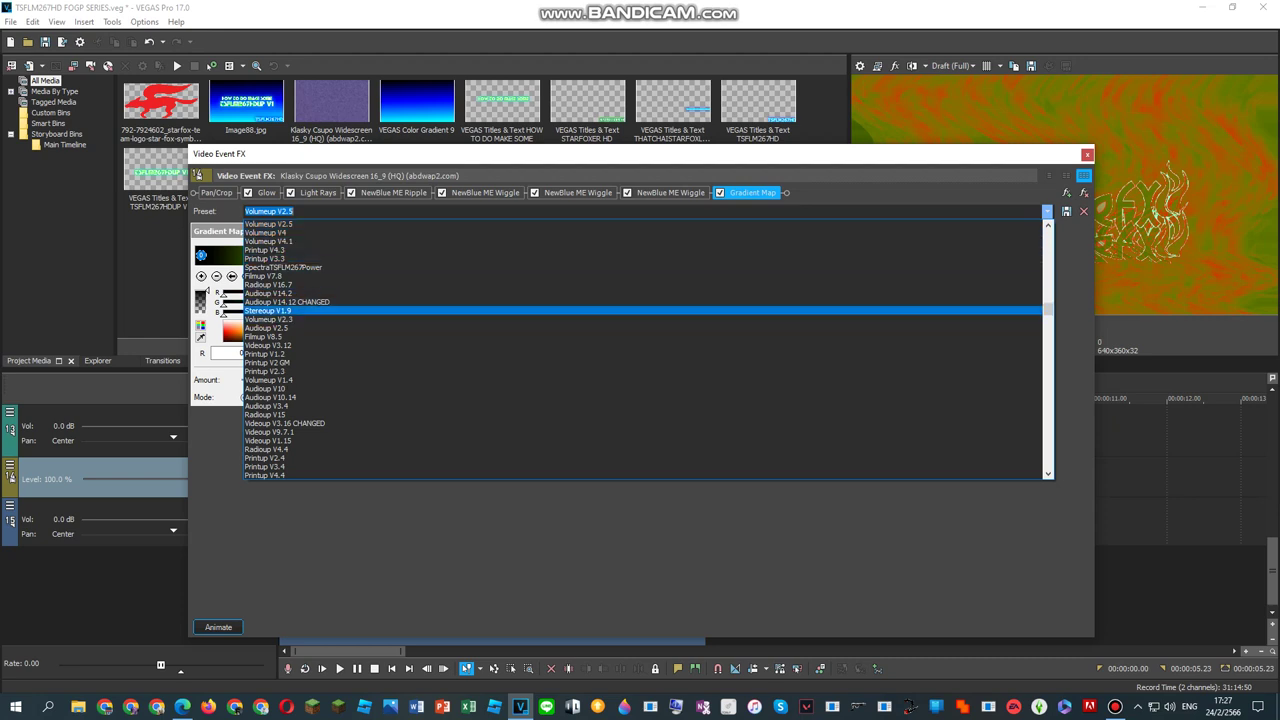
click(269, 319)
Step: Look through the Gradient Map preset list for other Volumeup presets
click(1047, 211)
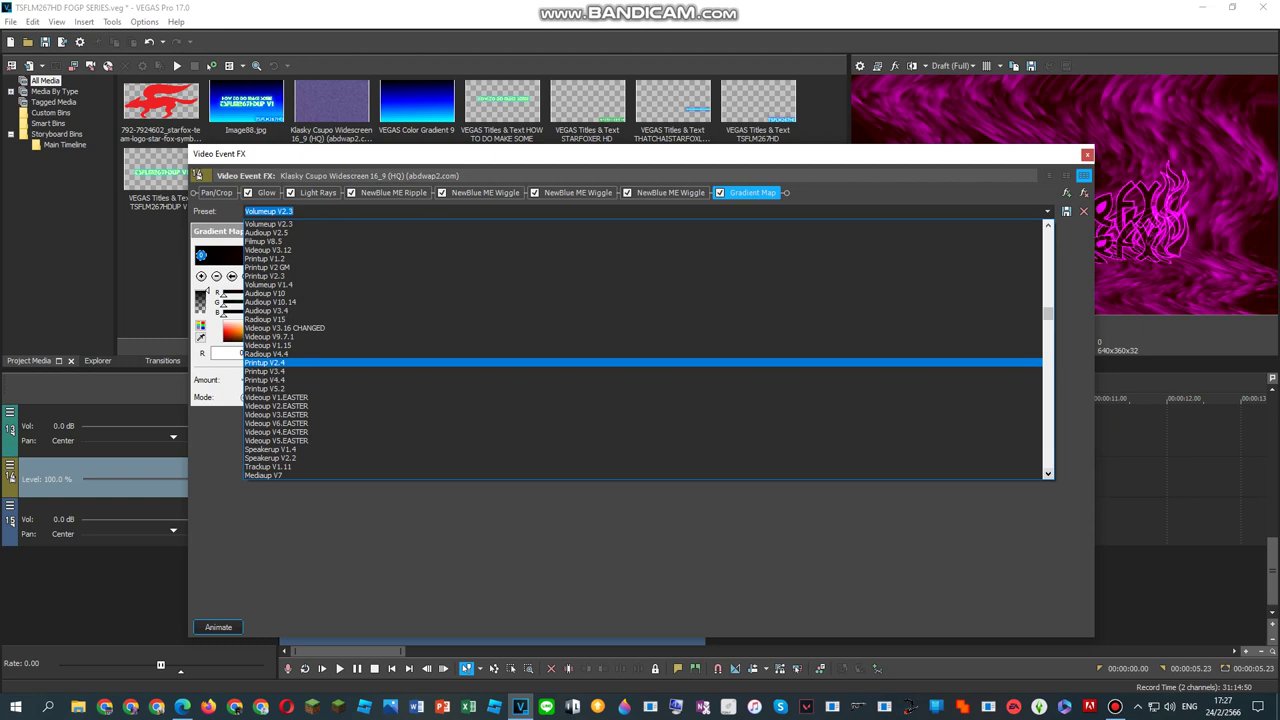
scroll(643, 349, down, 2)
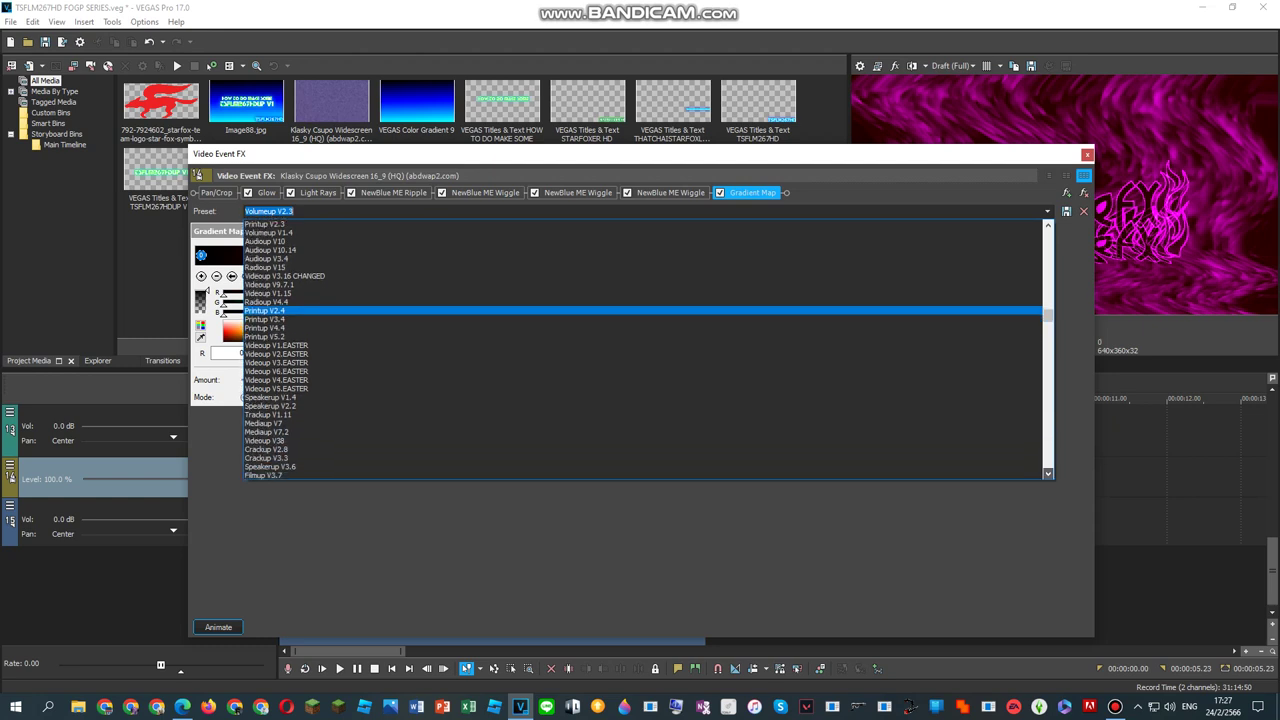
scroll(645, 350, down, 4)
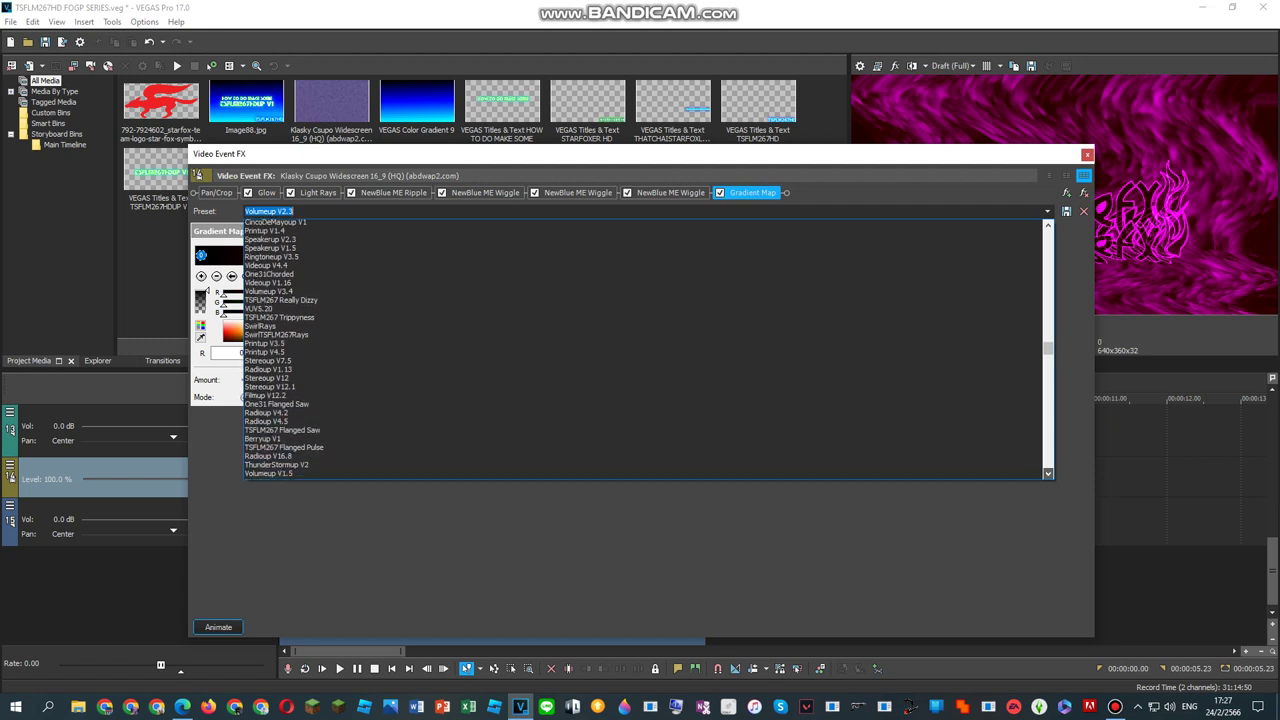
scroll(648, 348, down, 3)
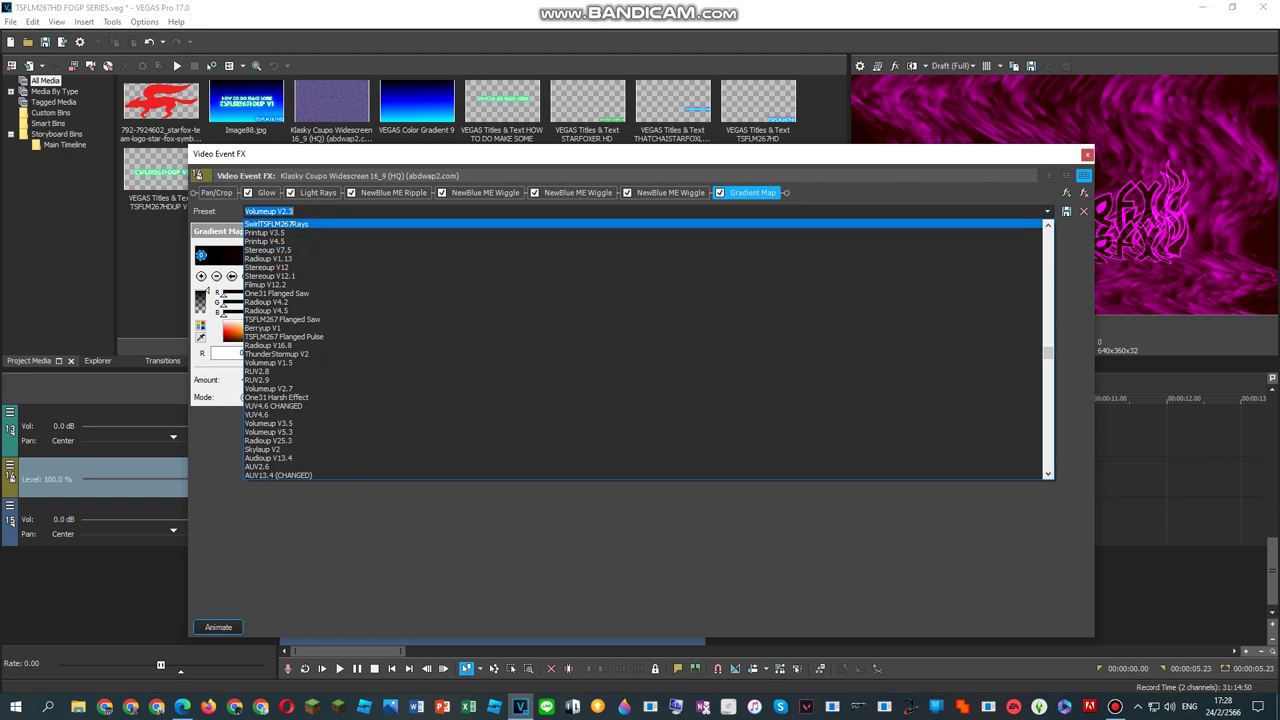
scroll(648, 348, up, 1)
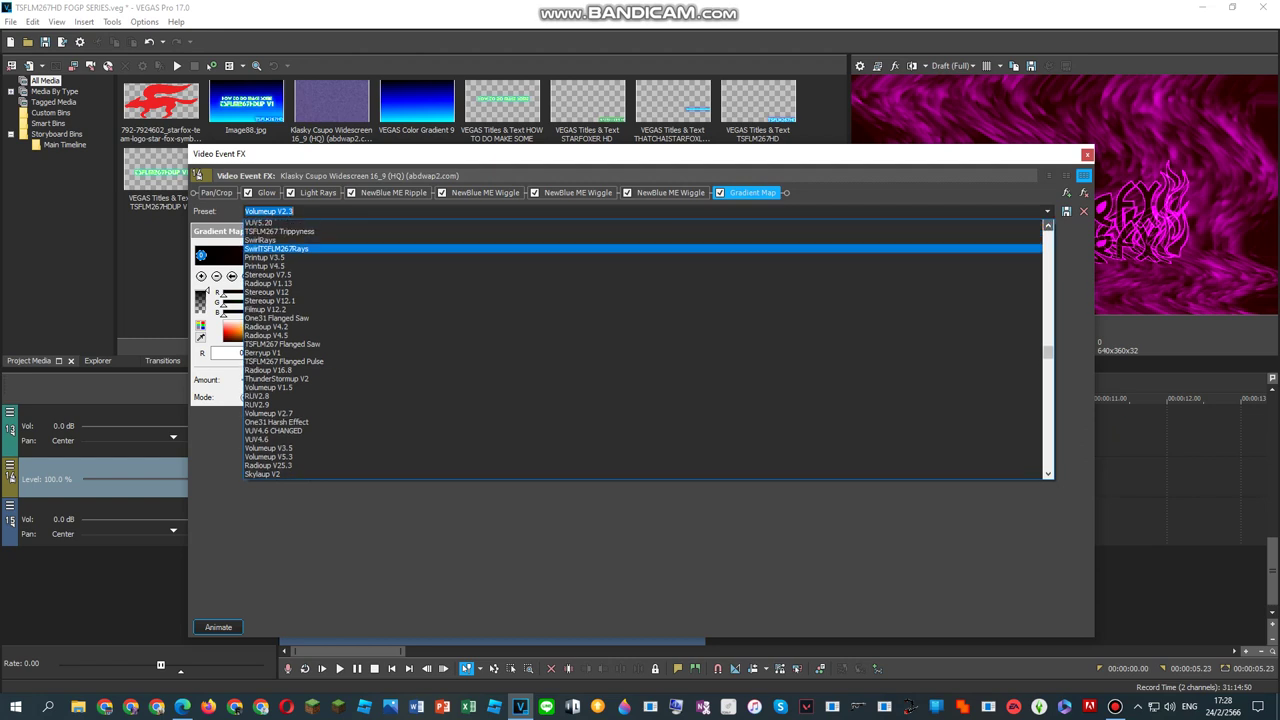
scroll(648, 348, up, 3)
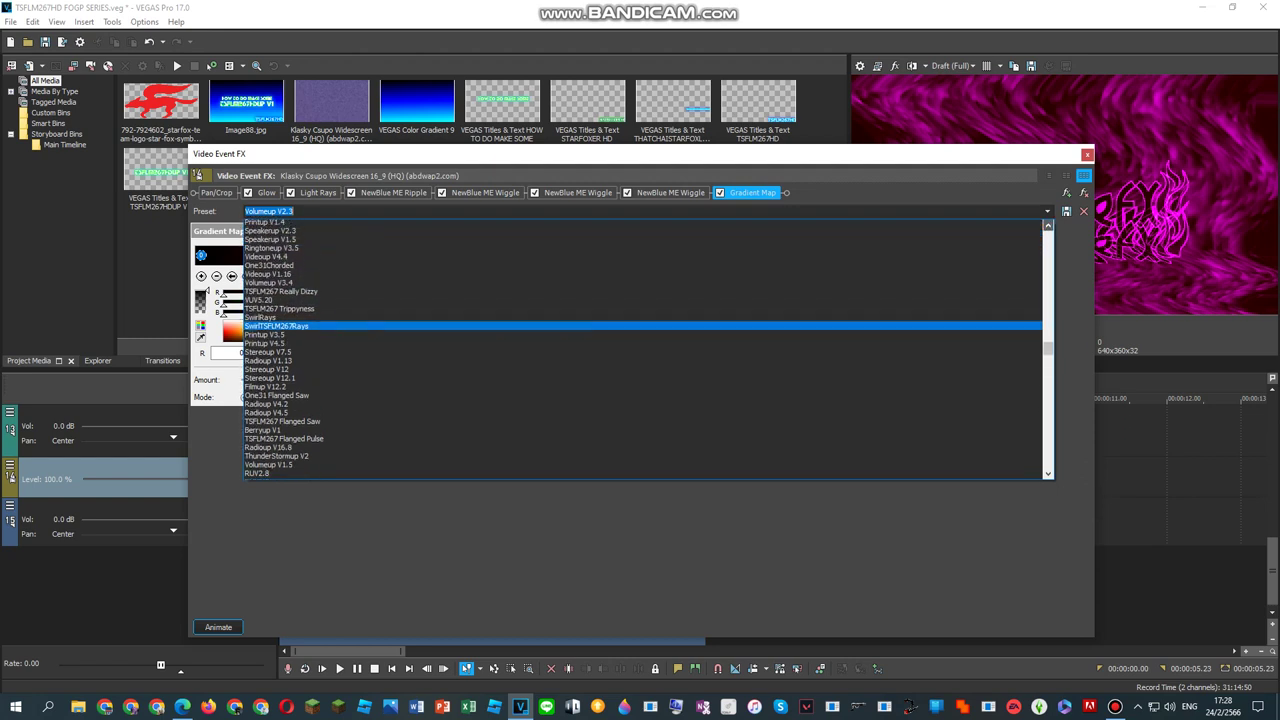
scroll(648, 348, up, 1)
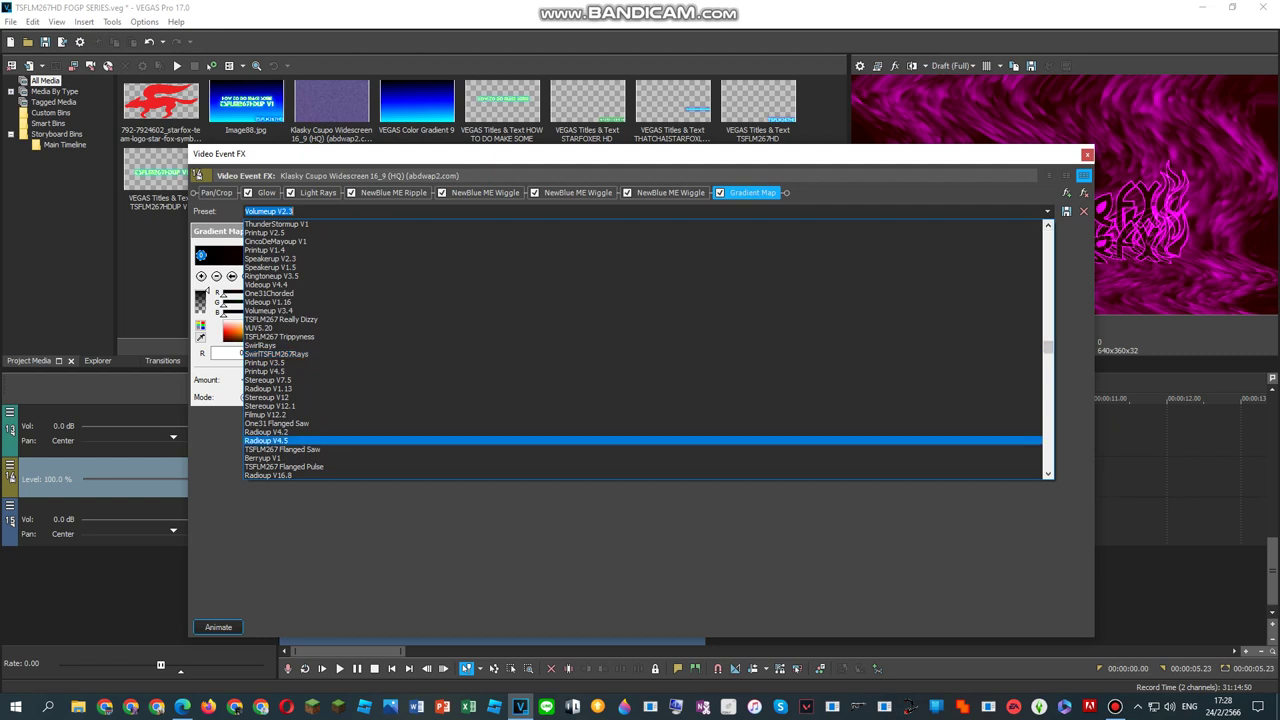
Step: Switch to Edge, return to the Klasky Csupo in Radioup search results, and play "[Sparta Remix] Klasky Csupo In IB Major Has A Sparta Remix"
click(182, 707)
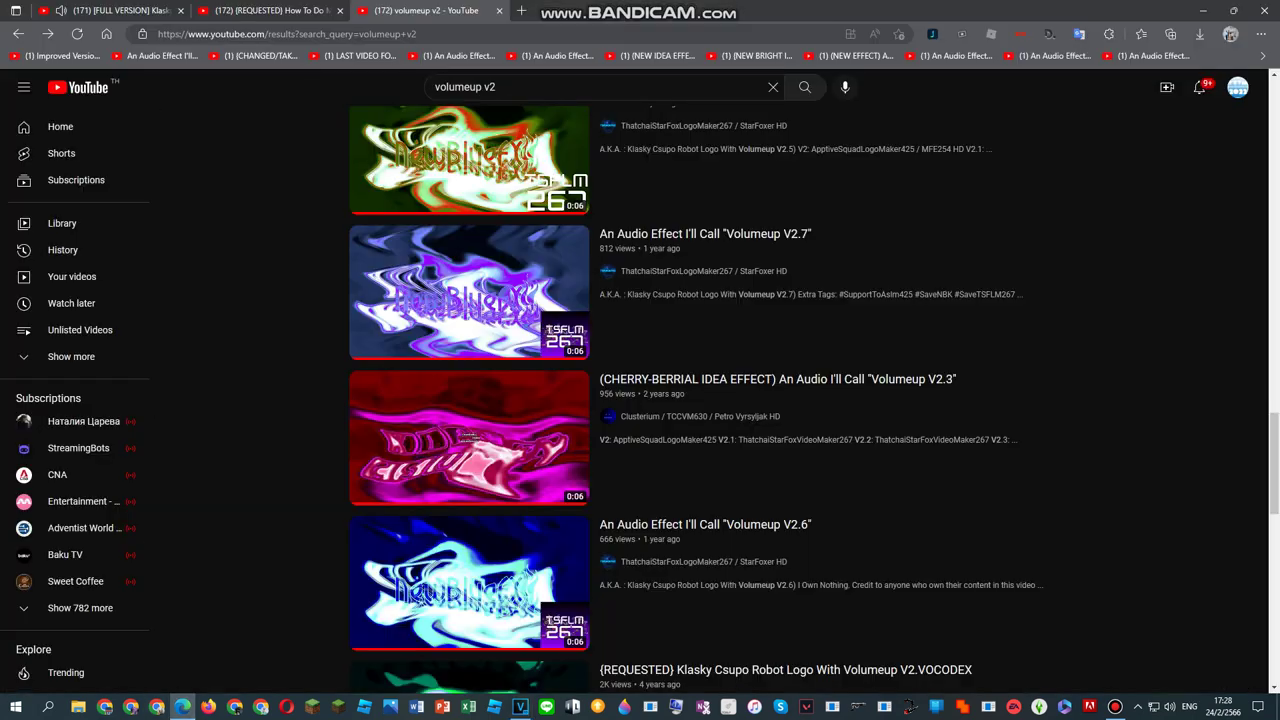
right_click(18, 34)
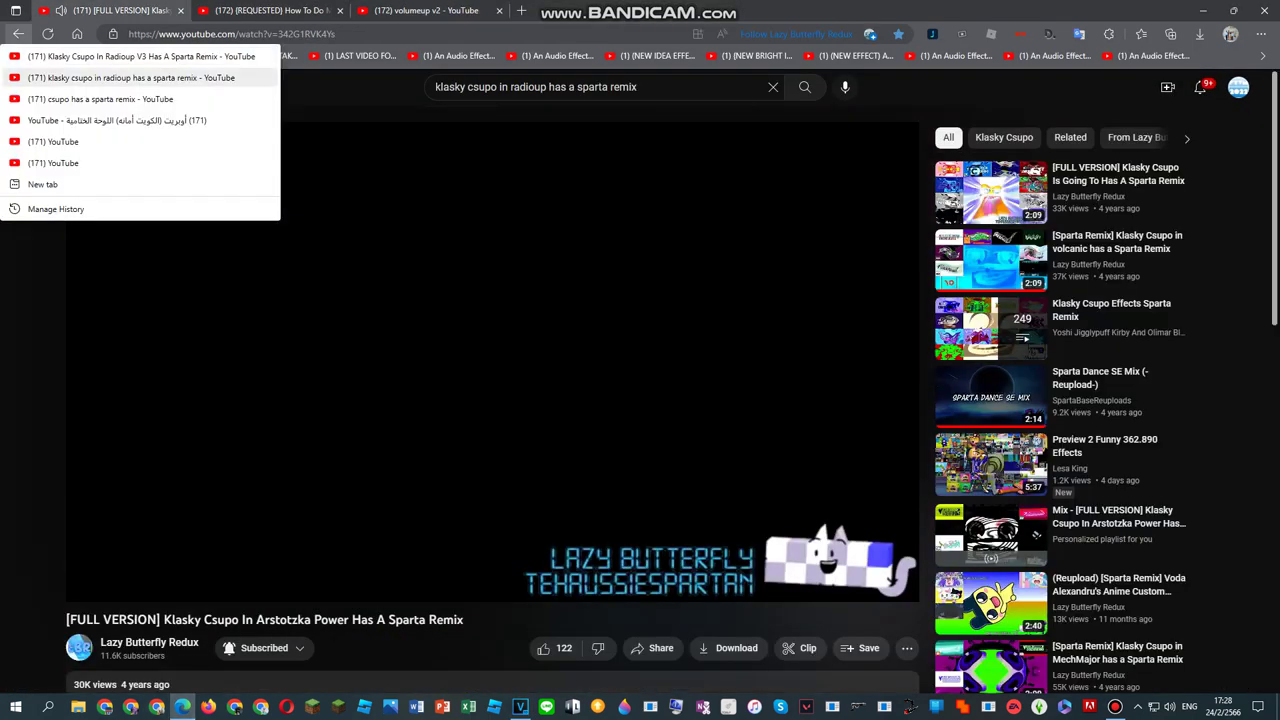
click(80, 77)
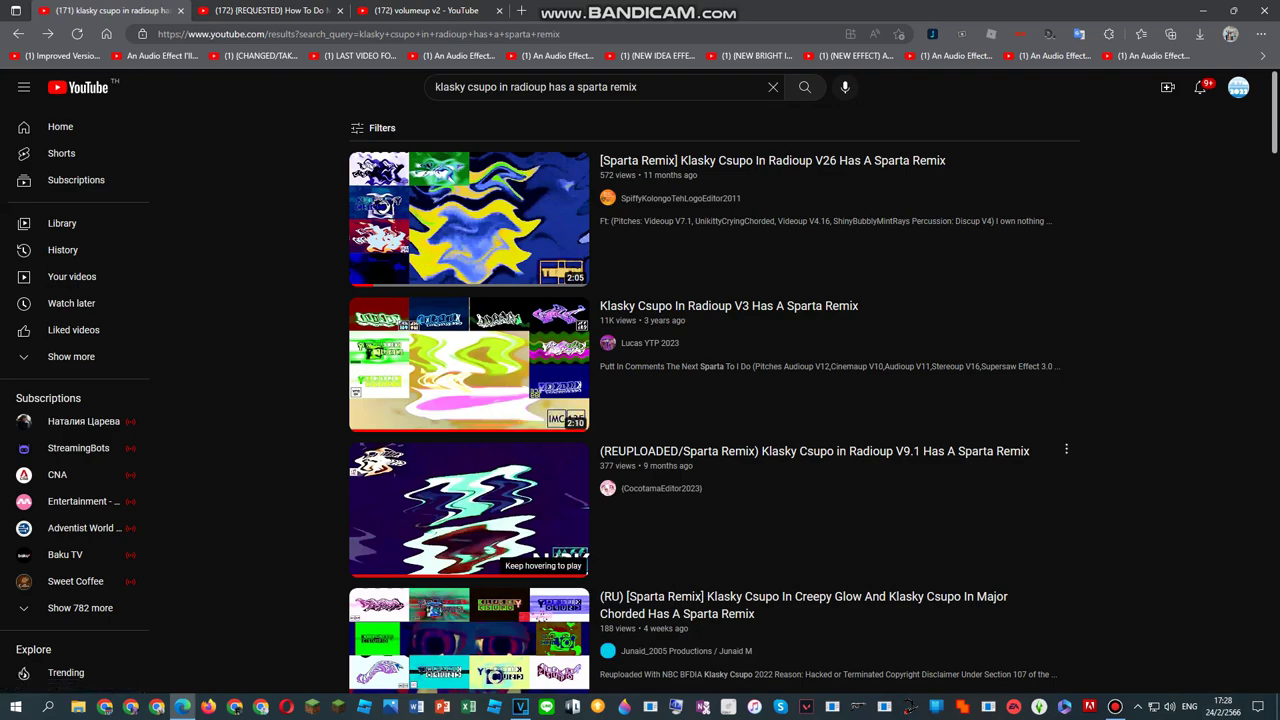
scroll(470, 500, down, 5)
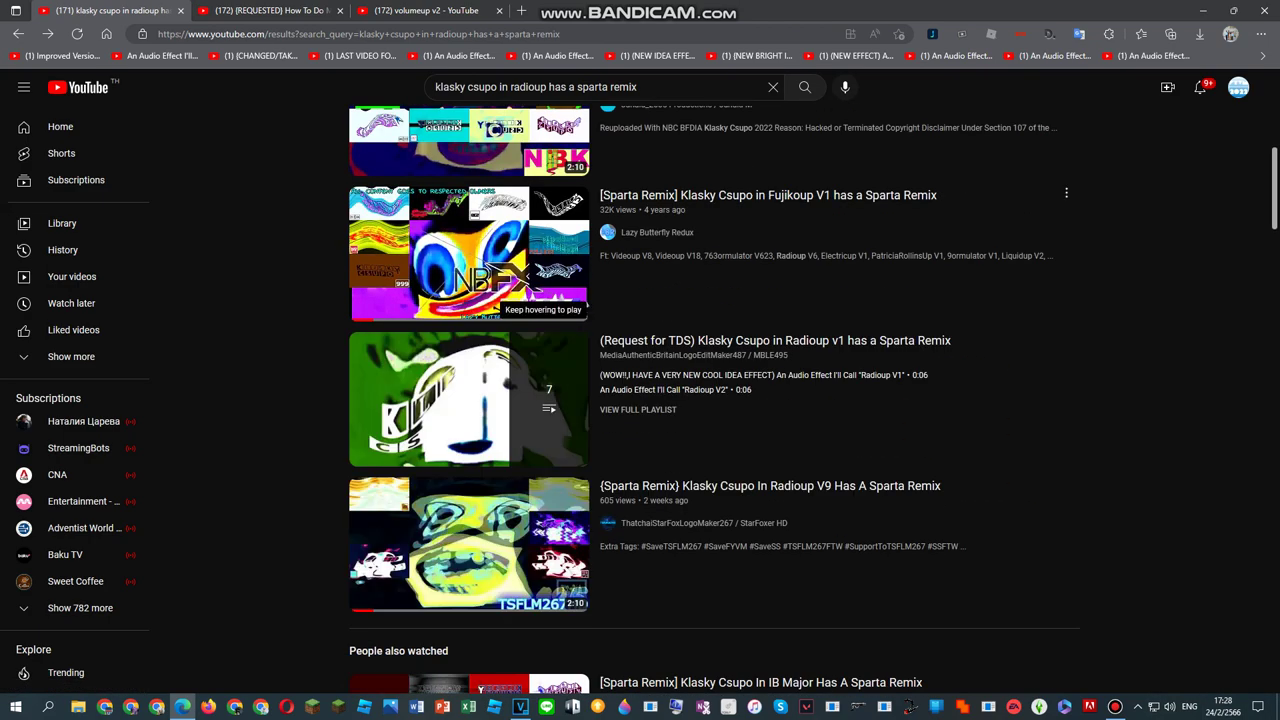
scroll(470, 260, down, 5)
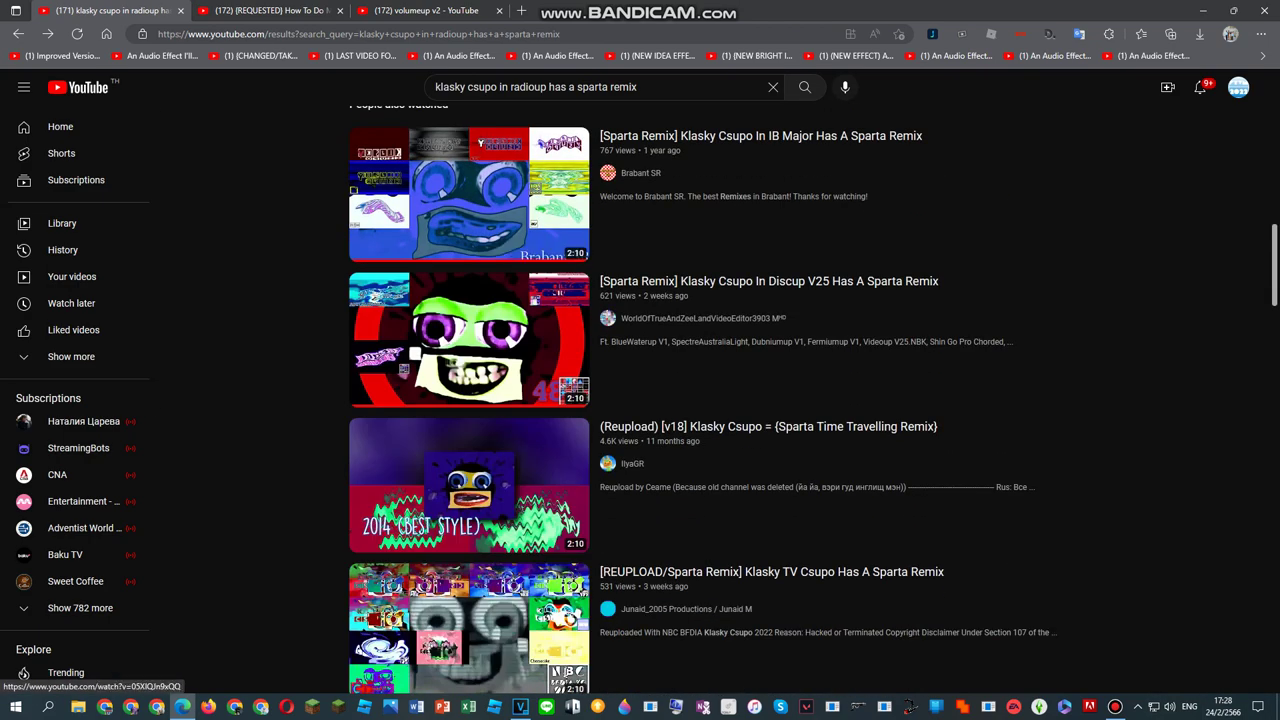
click(353, 192)
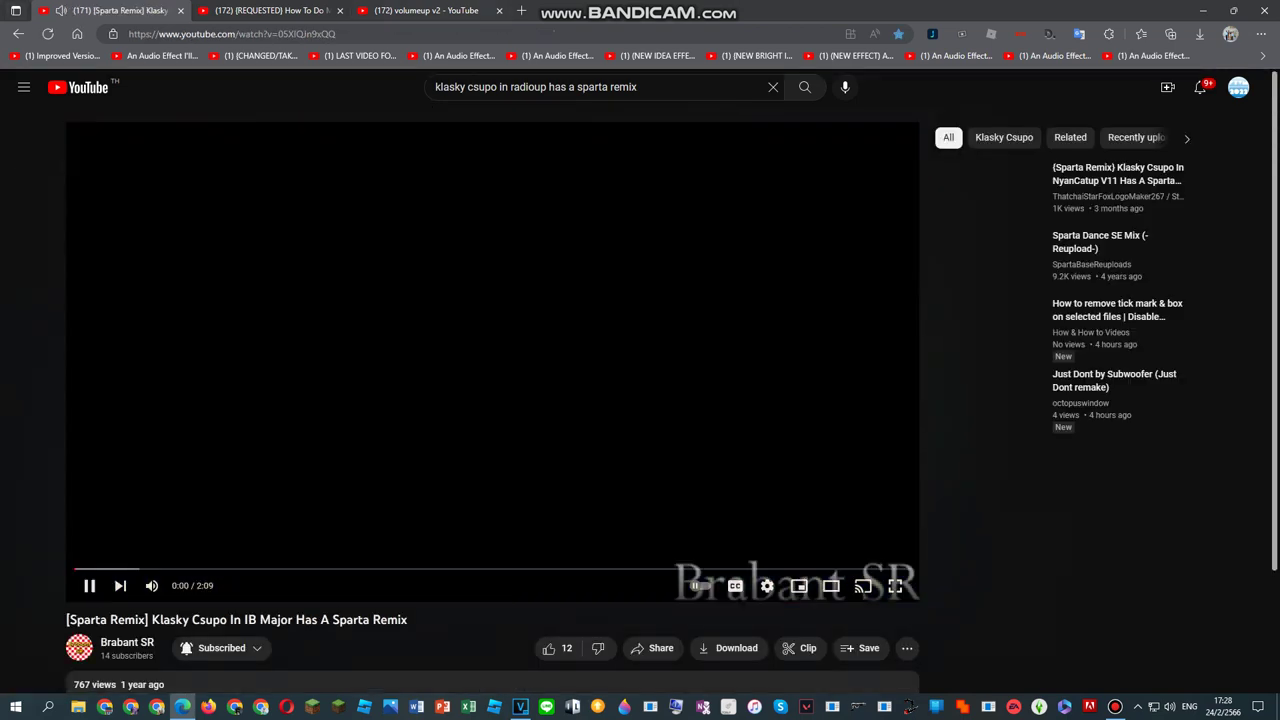
Step: Switch back to VEGAS Pro and apply the Volumeup V2.6 preset to the clip's Gradient Map video effect
key(ctrl+3)
click(520, 706)
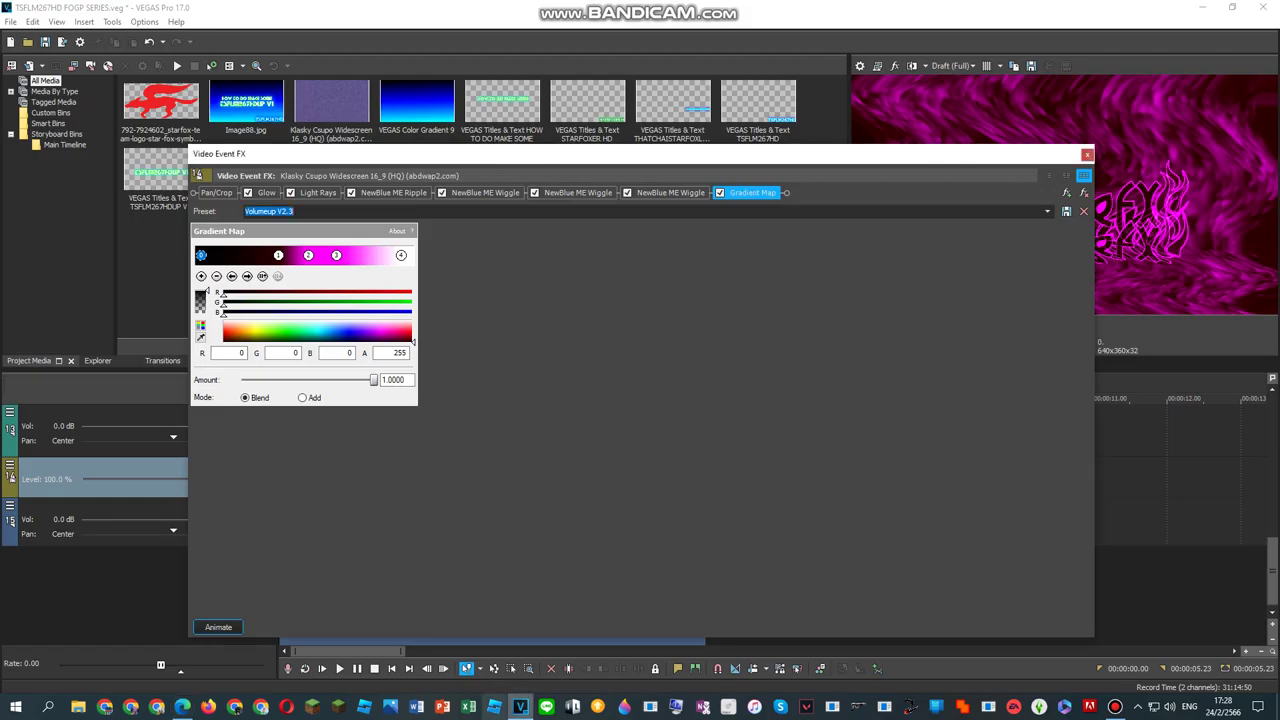
click(1046, 211)
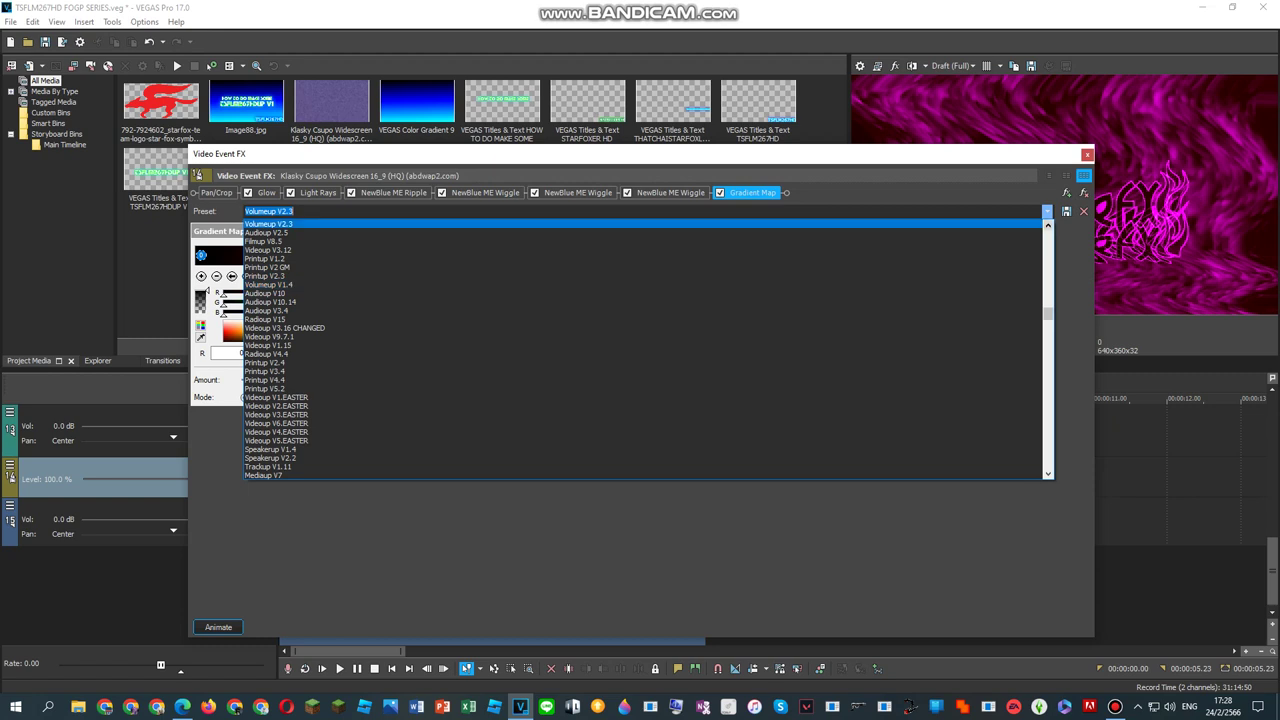
scroll(643, 348, up, 3)
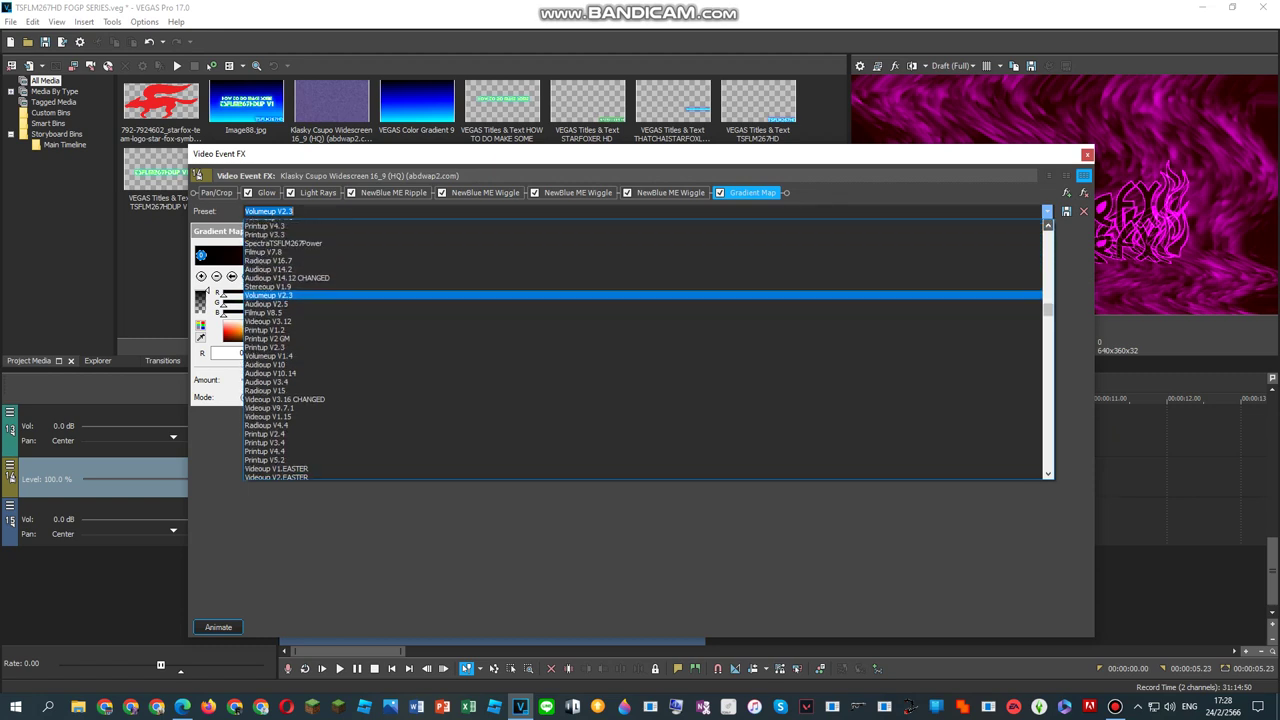
scroll(643, 348, up, 3)
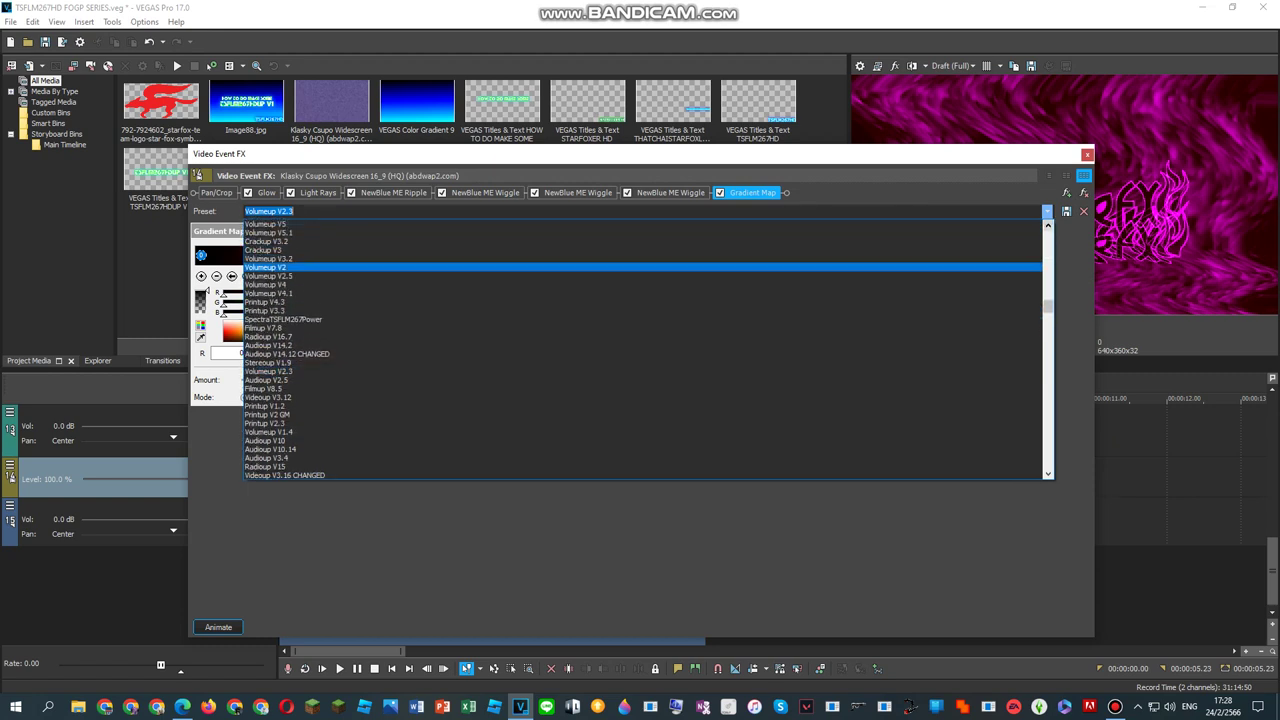
scroll(643, 400, down, 1)
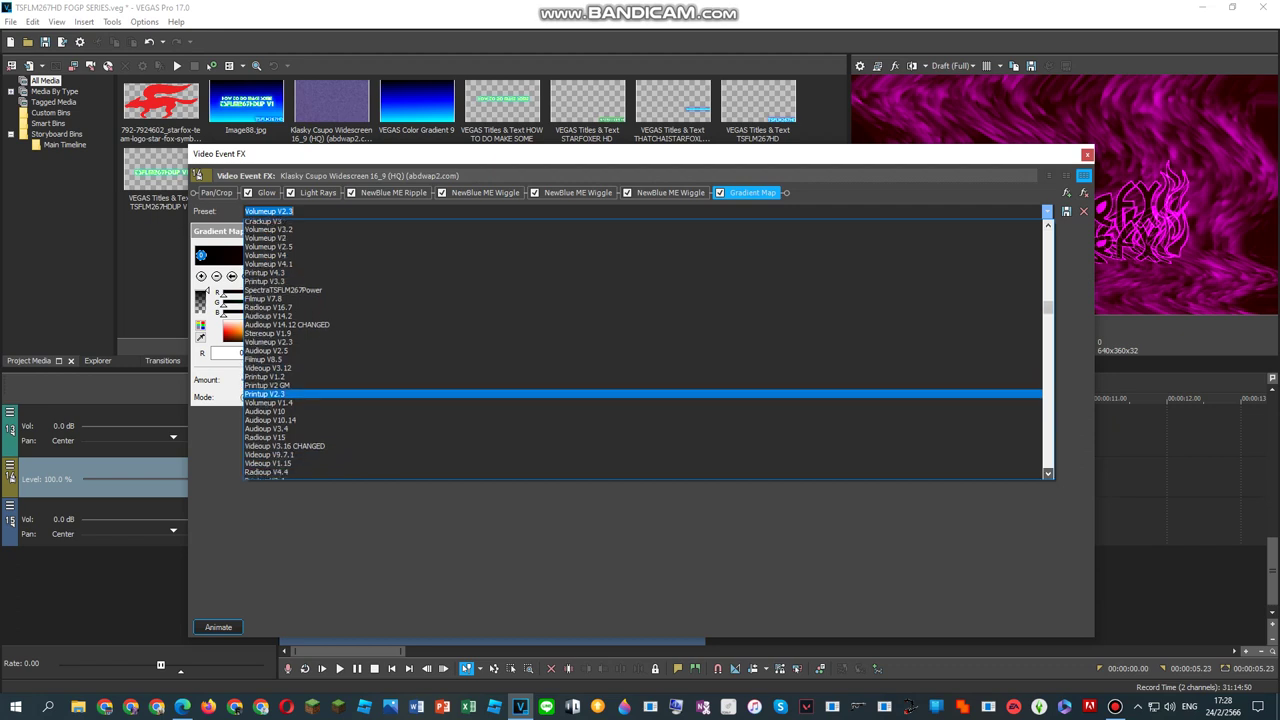
scroll(643, 348, down, 2)
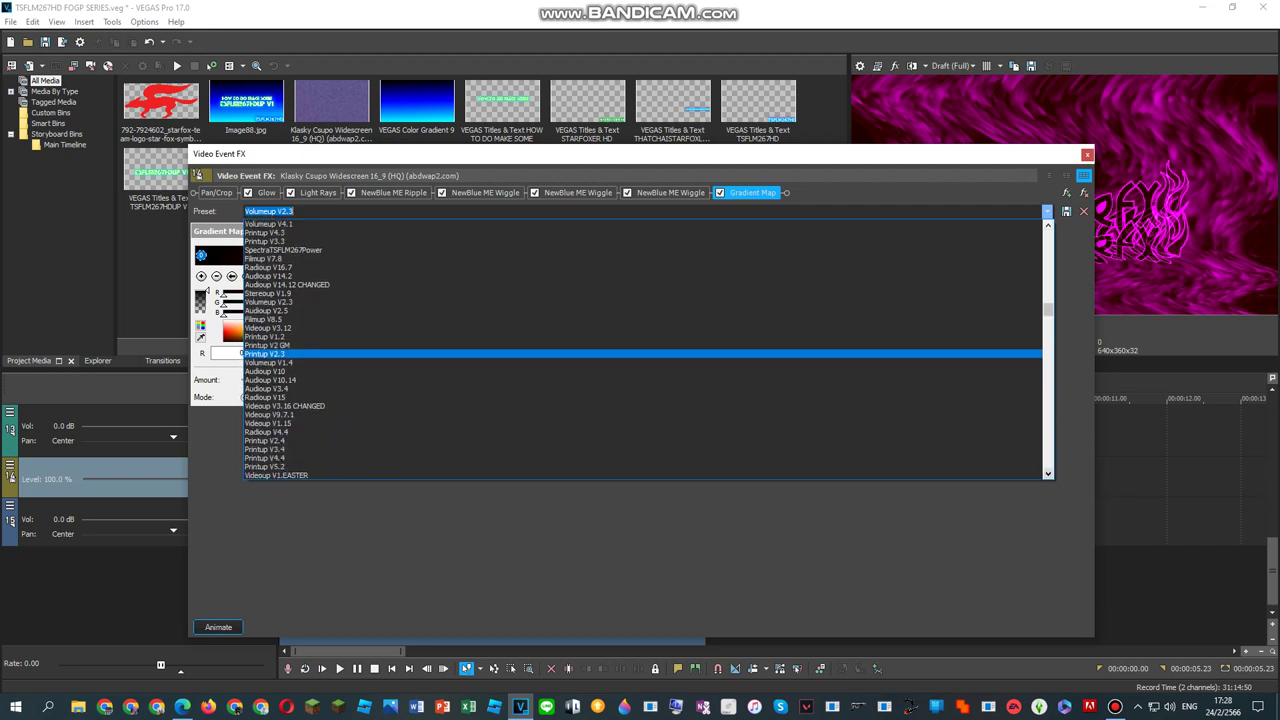
scroll(643, 348, down, 1)
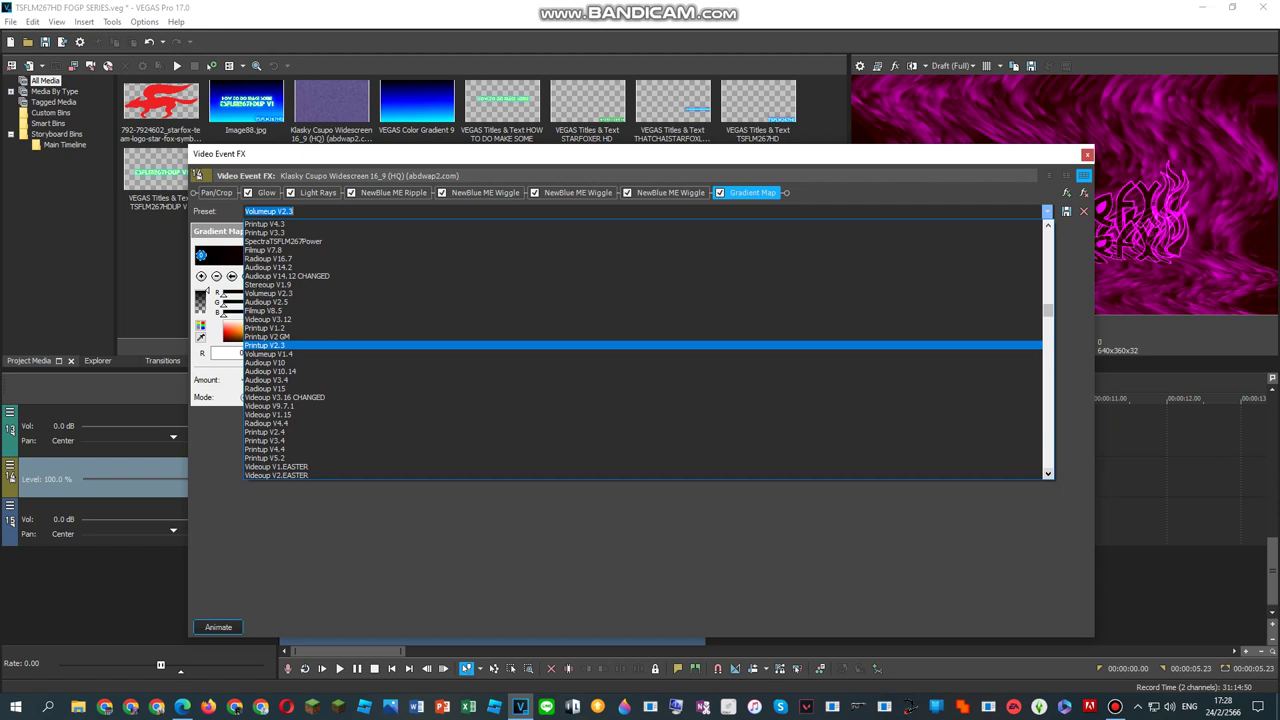
scroll(643, 348, down, 2)
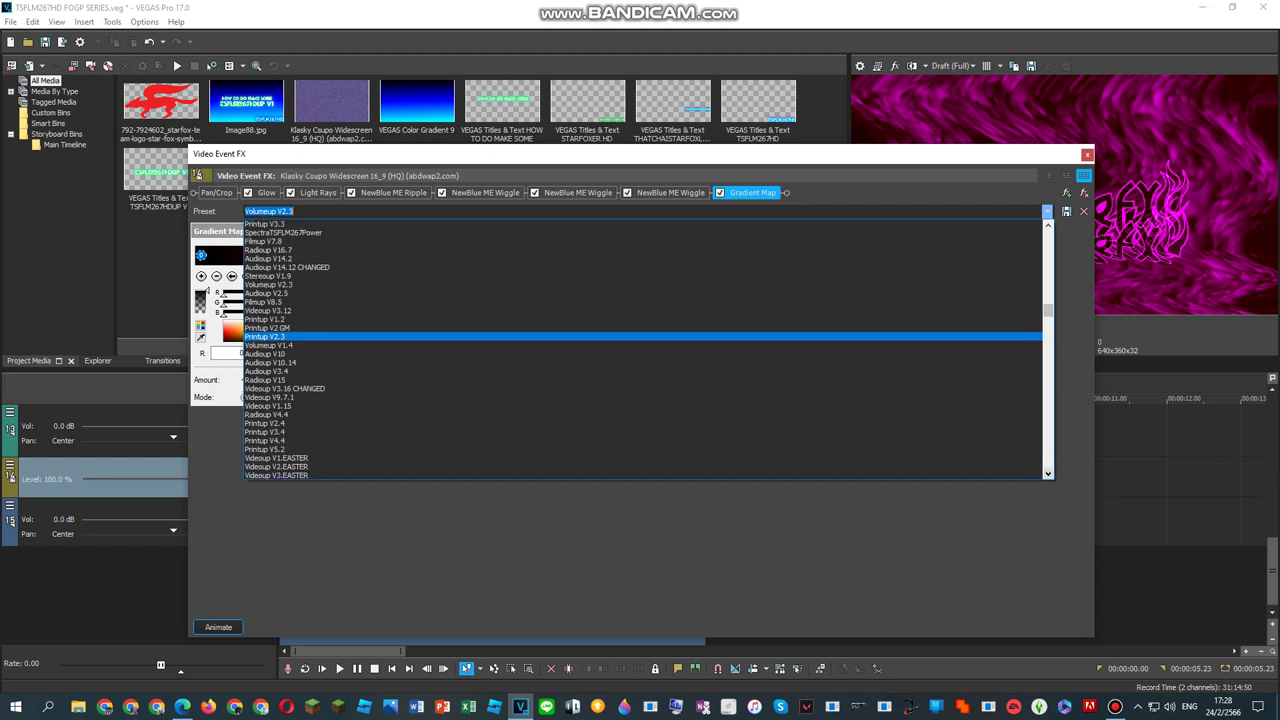
scroll(643, 348, down, 2)
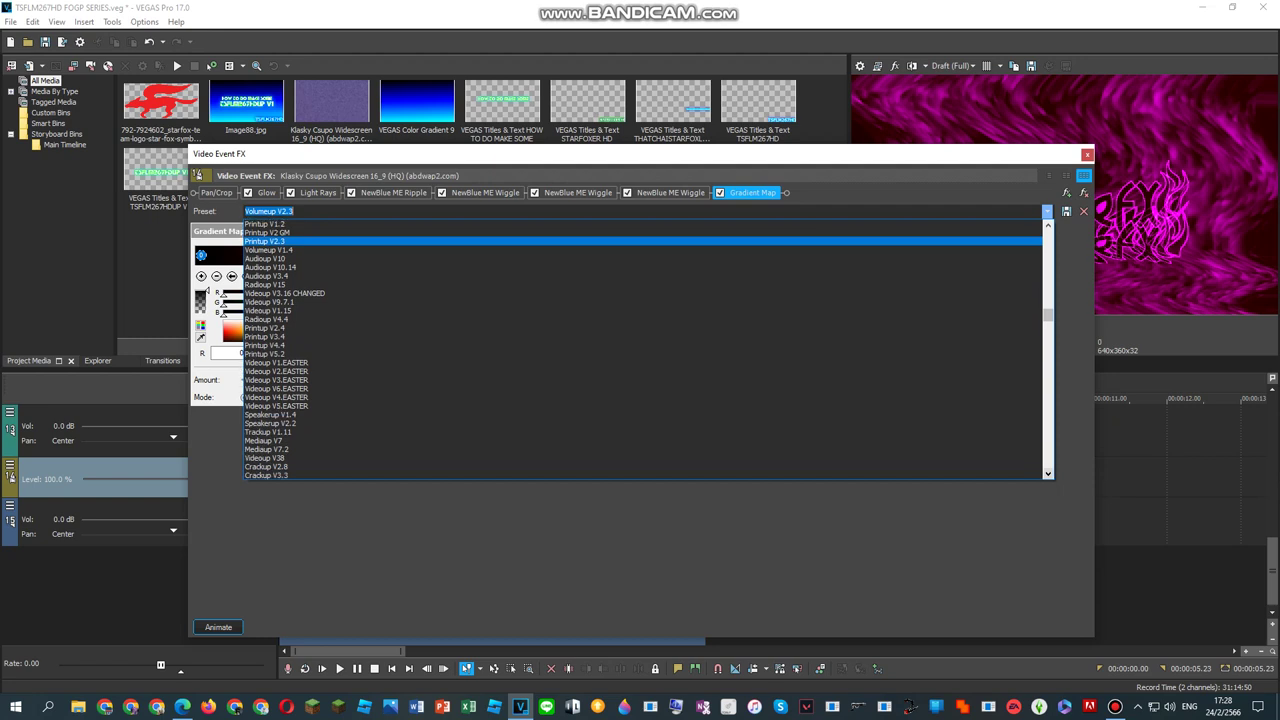
scroll(643, 348, down, 2)
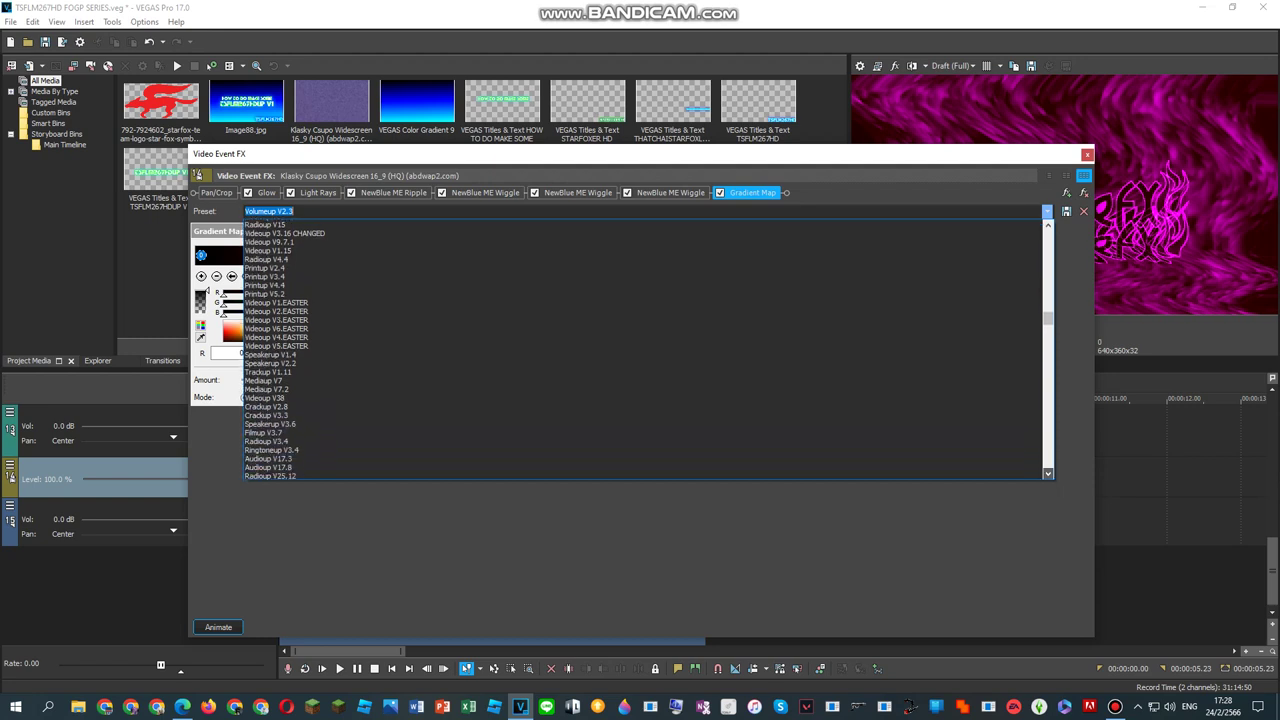
scroll(643, 348, down, 2)
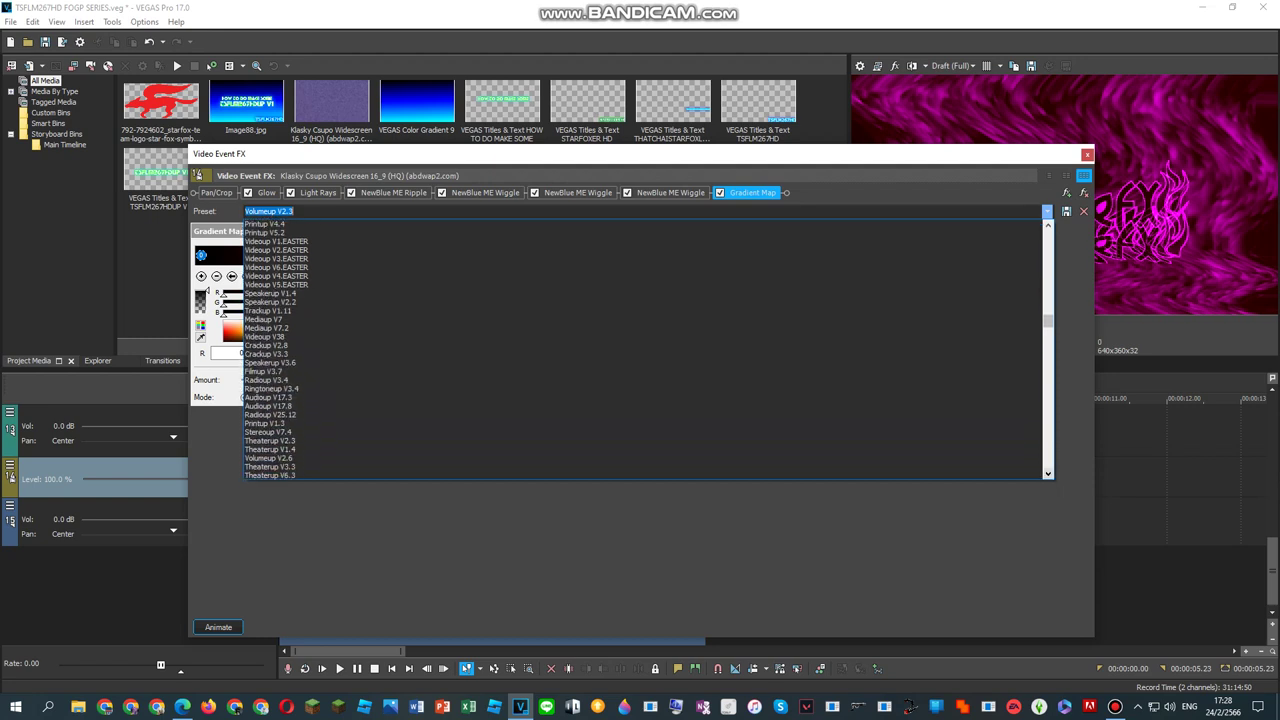
scroll(643, 348, down, 1)
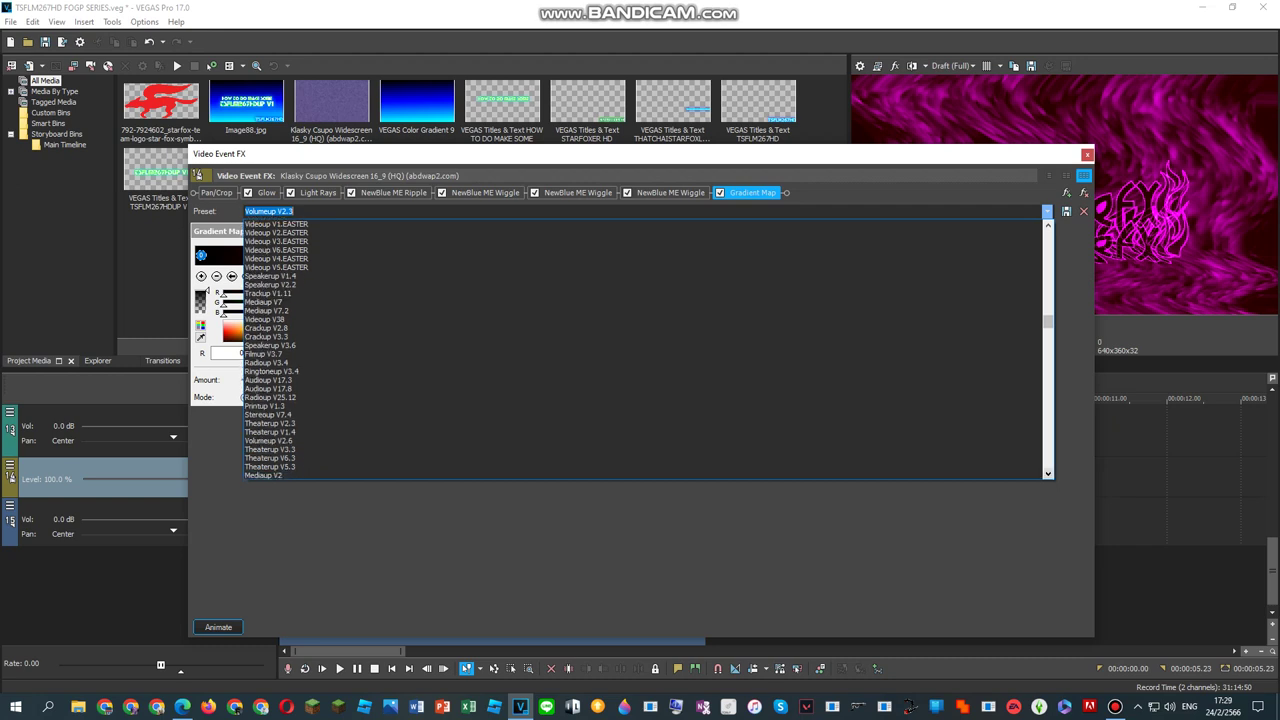
click(290, 440)
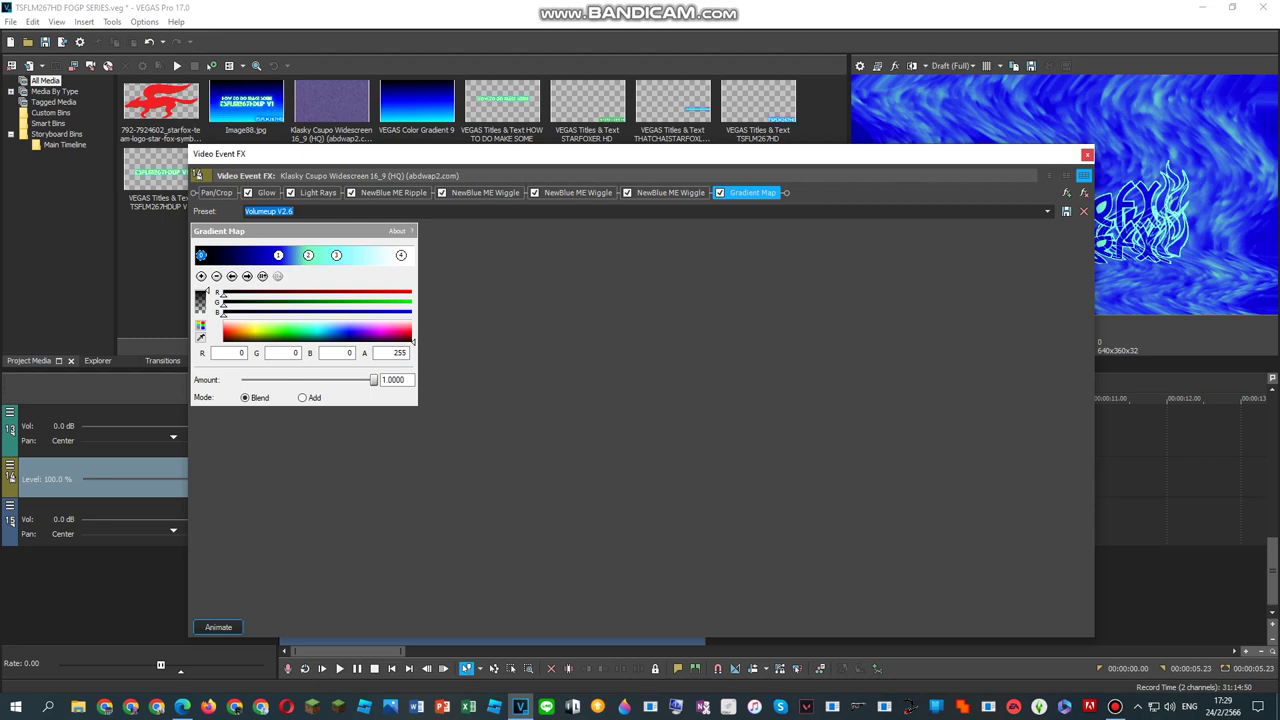
Step: Open the Klasky Csupo clip's audio effects, play the recolored clip in the preview, and close the effects window
click(1086, 154)
right_click(643, 523)
click(652, 226)
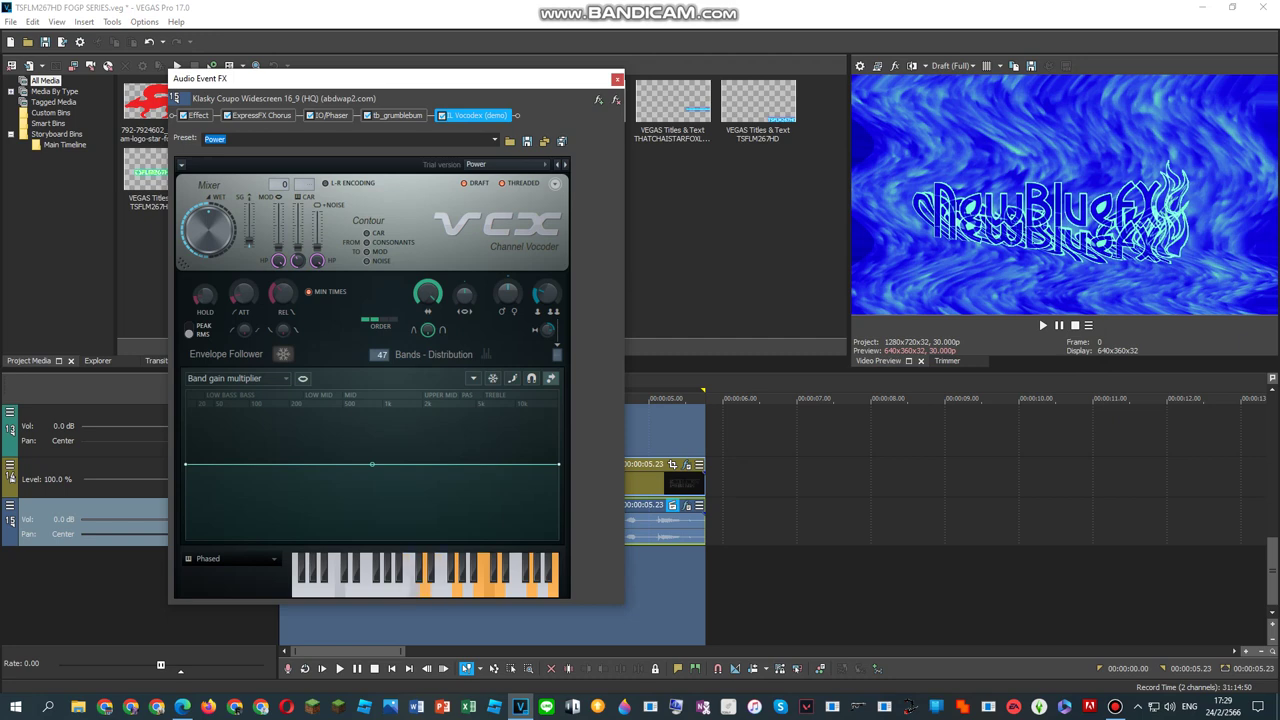
click(1040, 321)
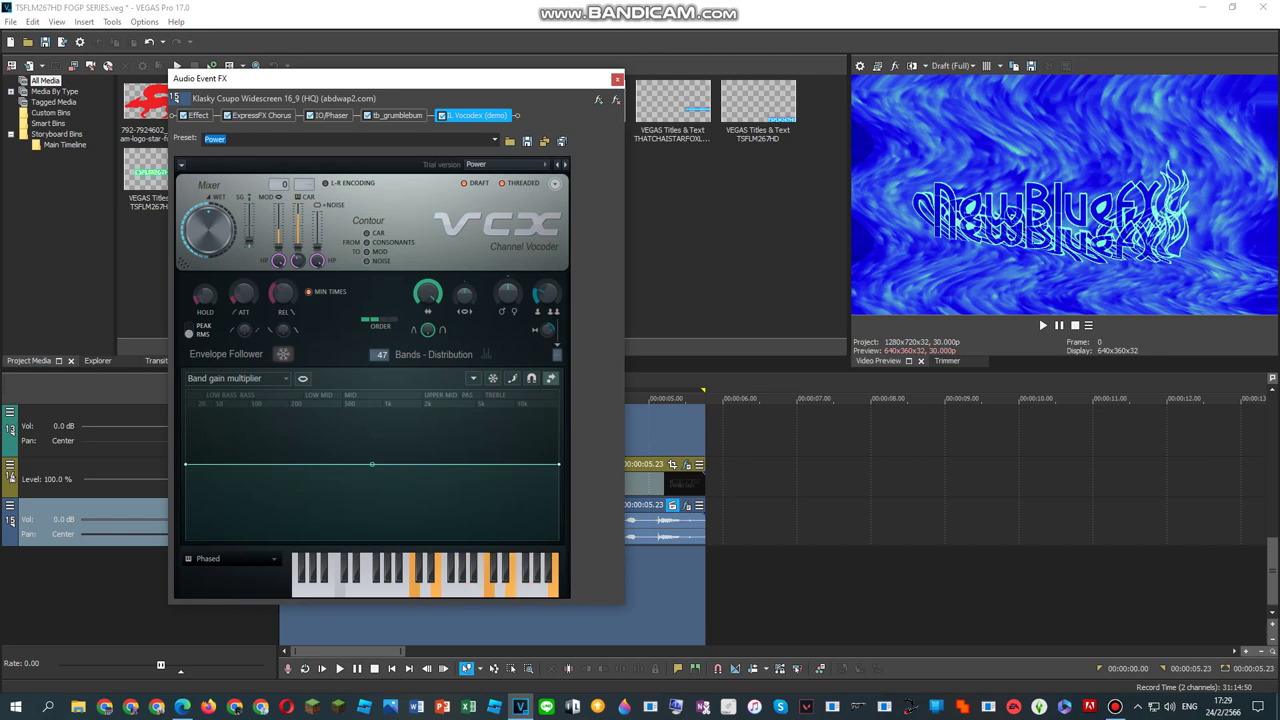
key(alt+F4)
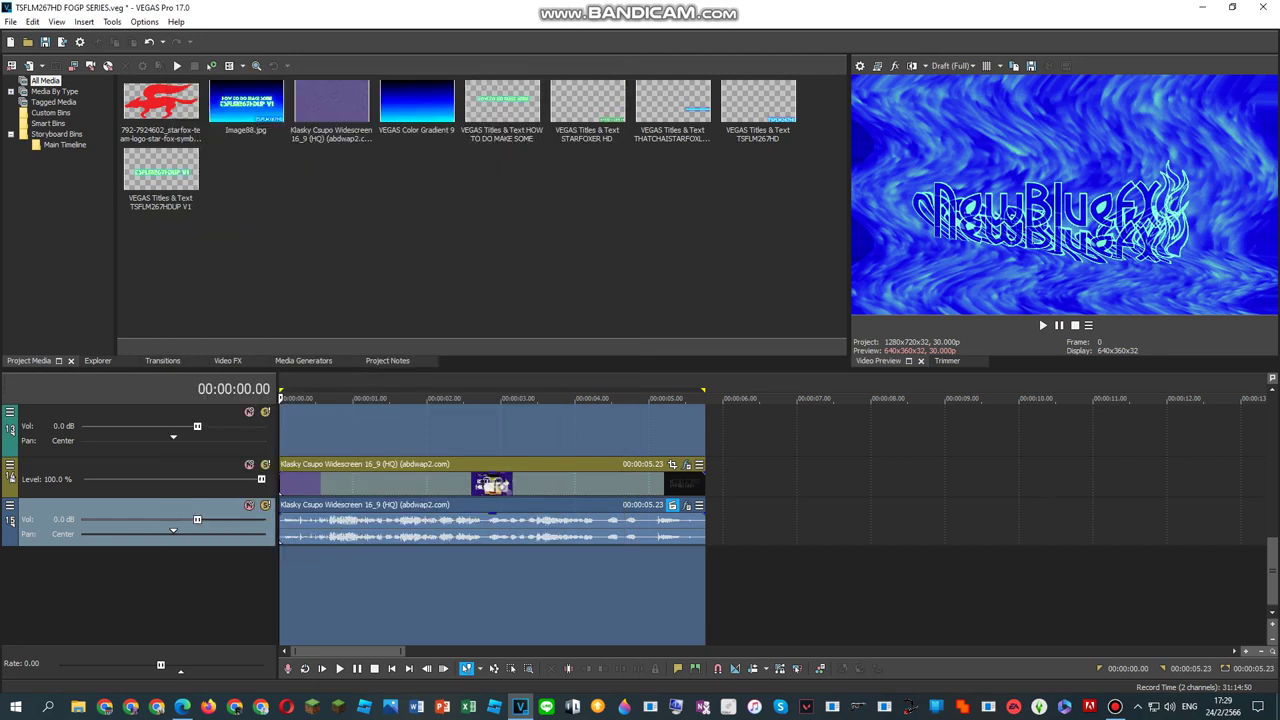
Step: Reopen the clip's video effects and apply the Volumeup V2.7 preset to Gradient Map
right_click(604, 483)
click(650, 162)
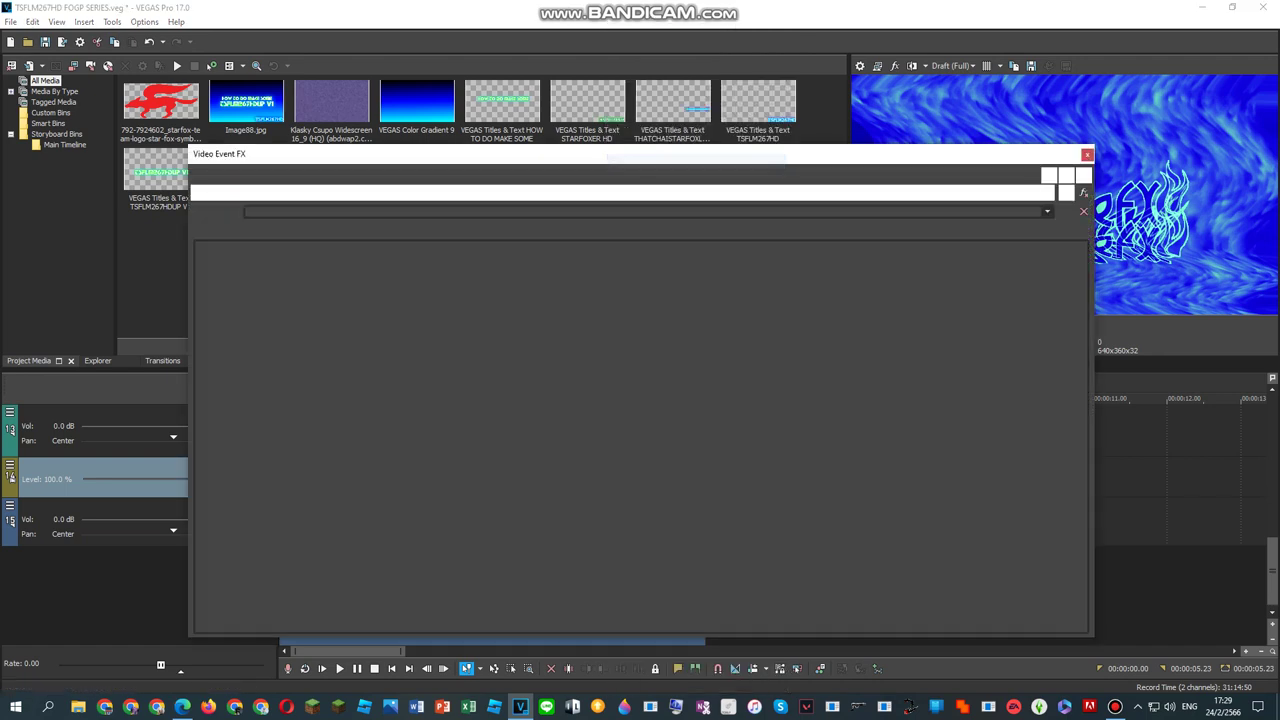
click(1047, 211)
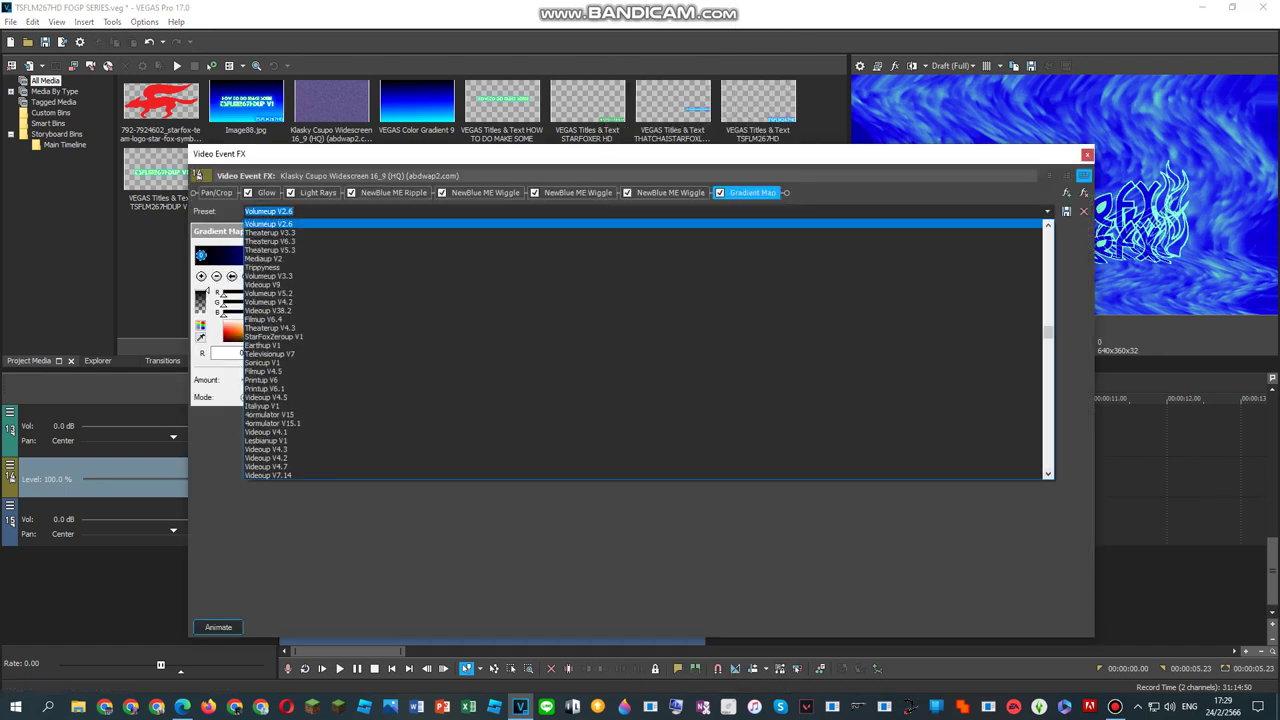
click(1047, 473)
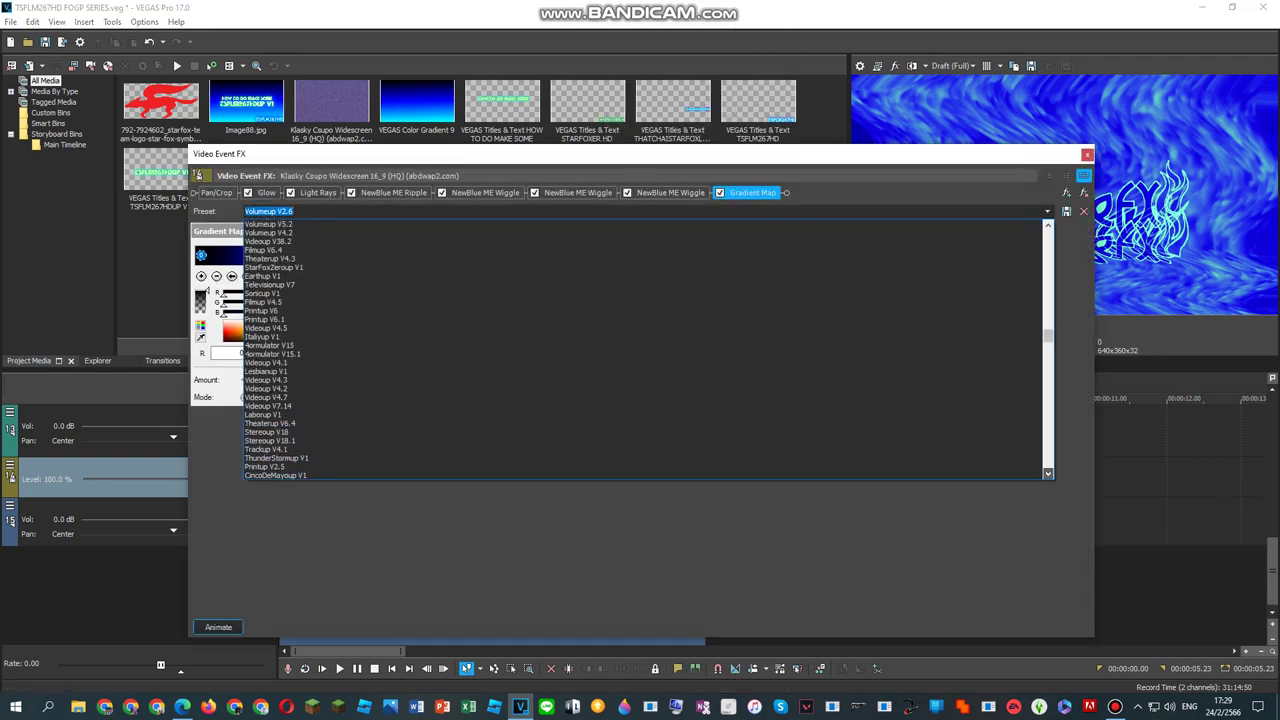
scroll(645, 348, down, 3)
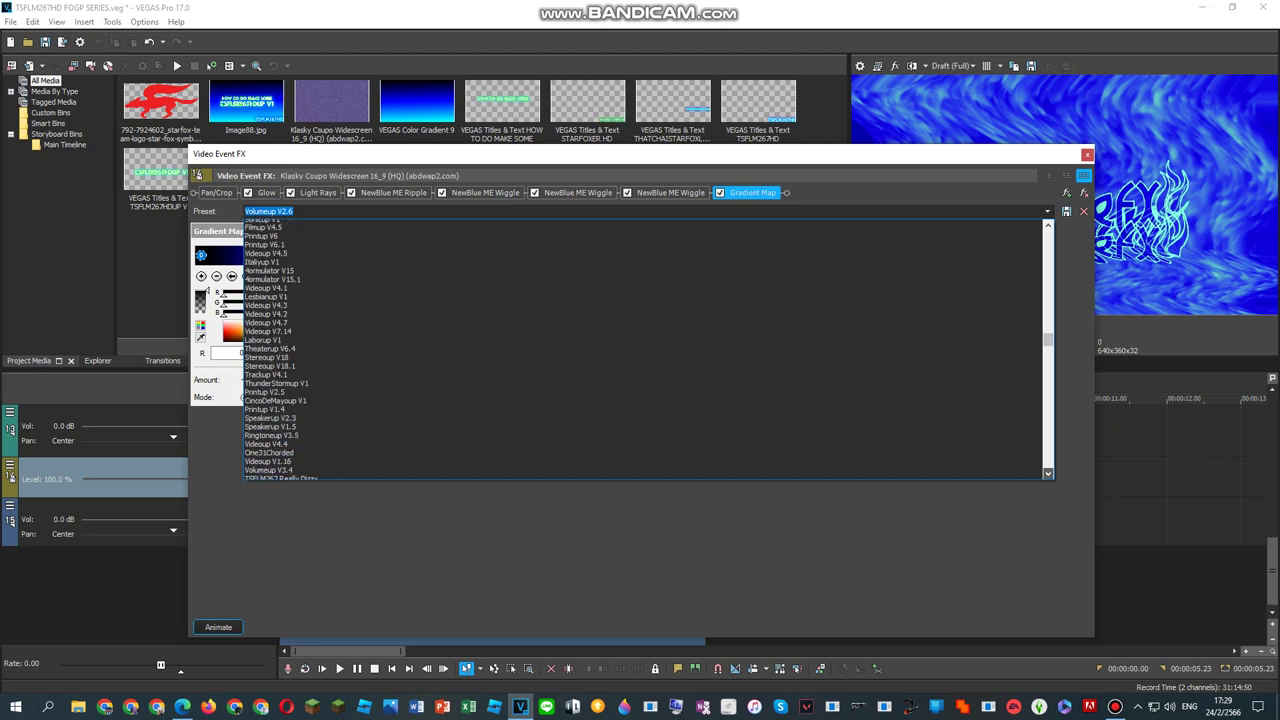
scroll(645, 348, down, 3)
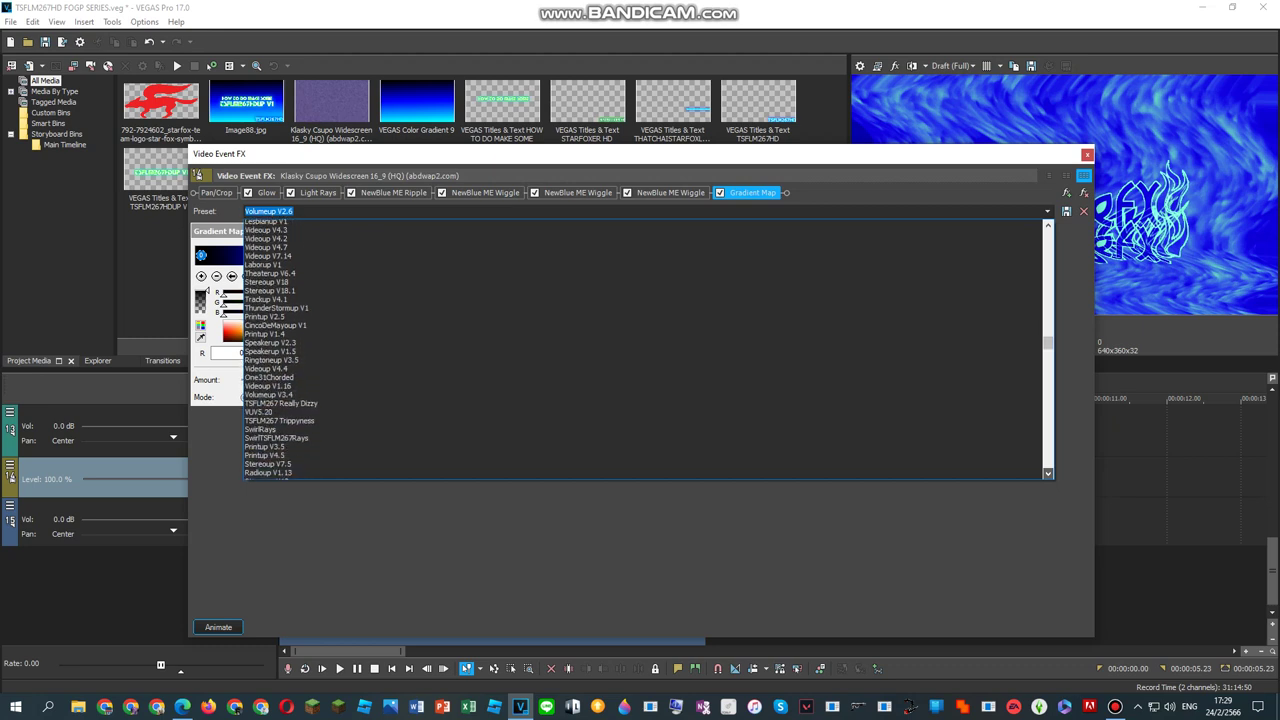
scroll(645, 348, down, 3)
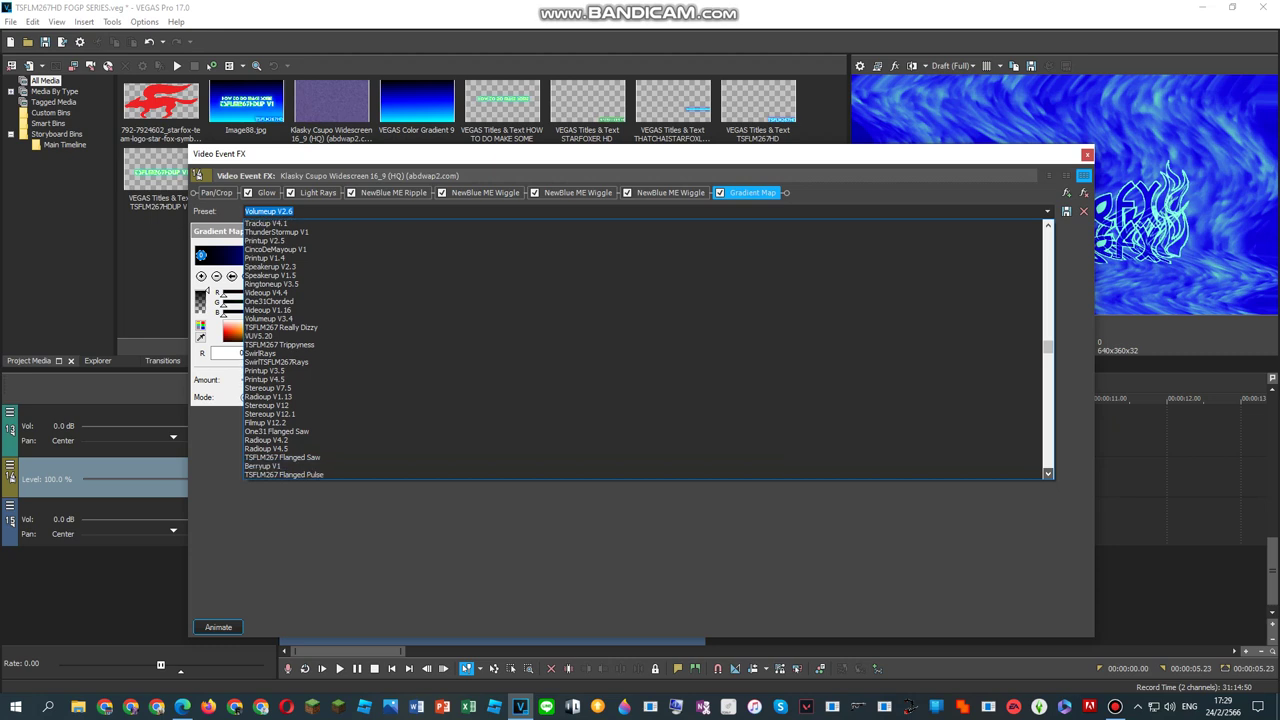
scroll(645, 348, down, 1)
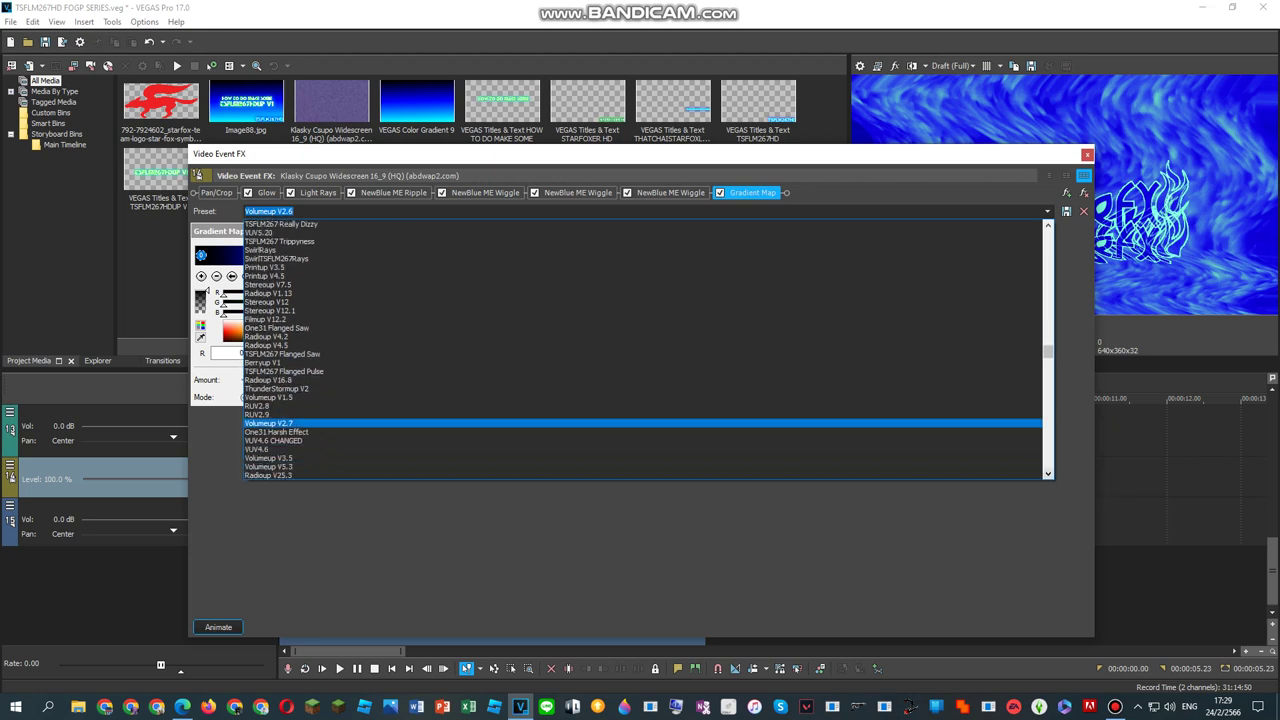
click(269, 423)
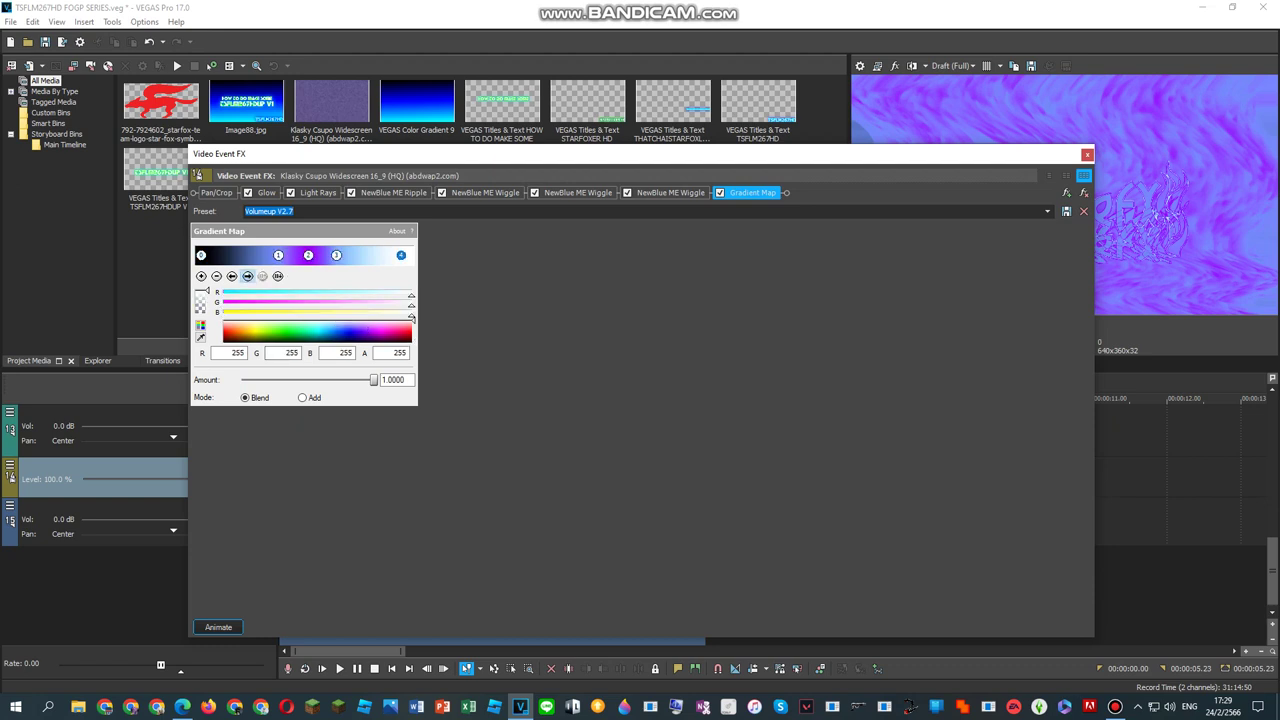
Step: Browse the presets of the clip's first Wiggle effect and open the plug-in chooser for the effect chain
click(485, 192)
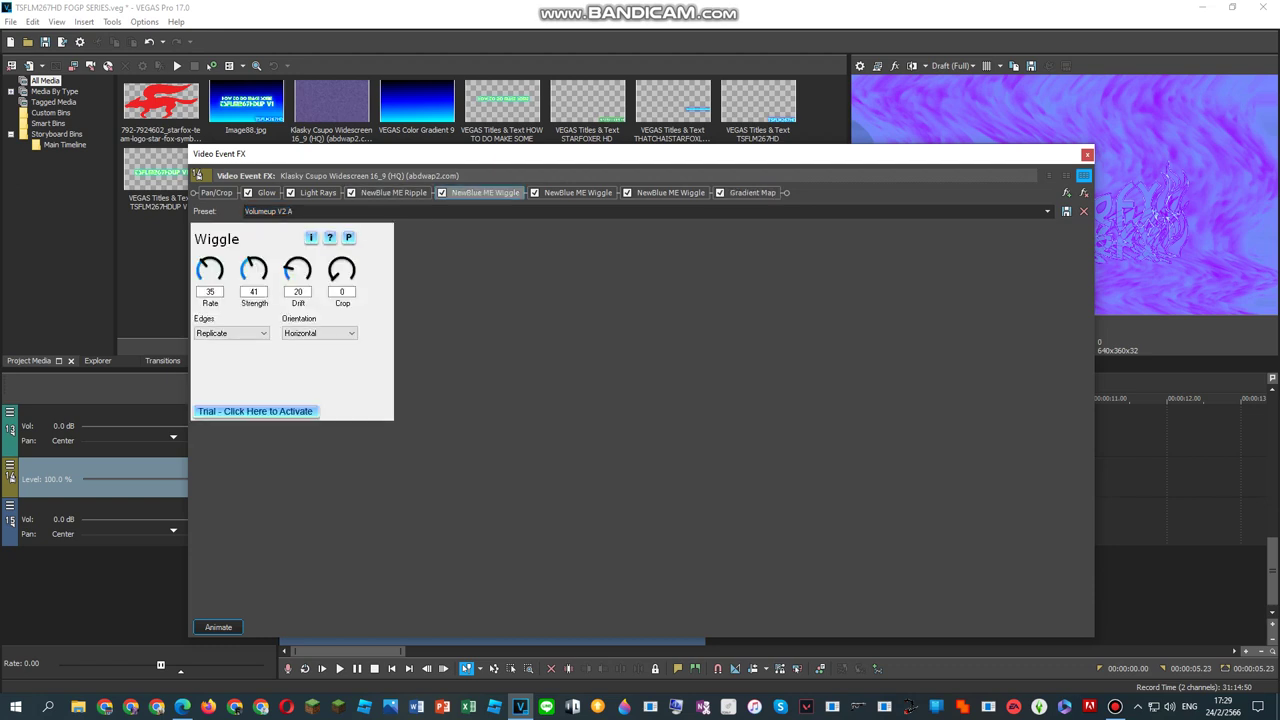
click(1047, 211)
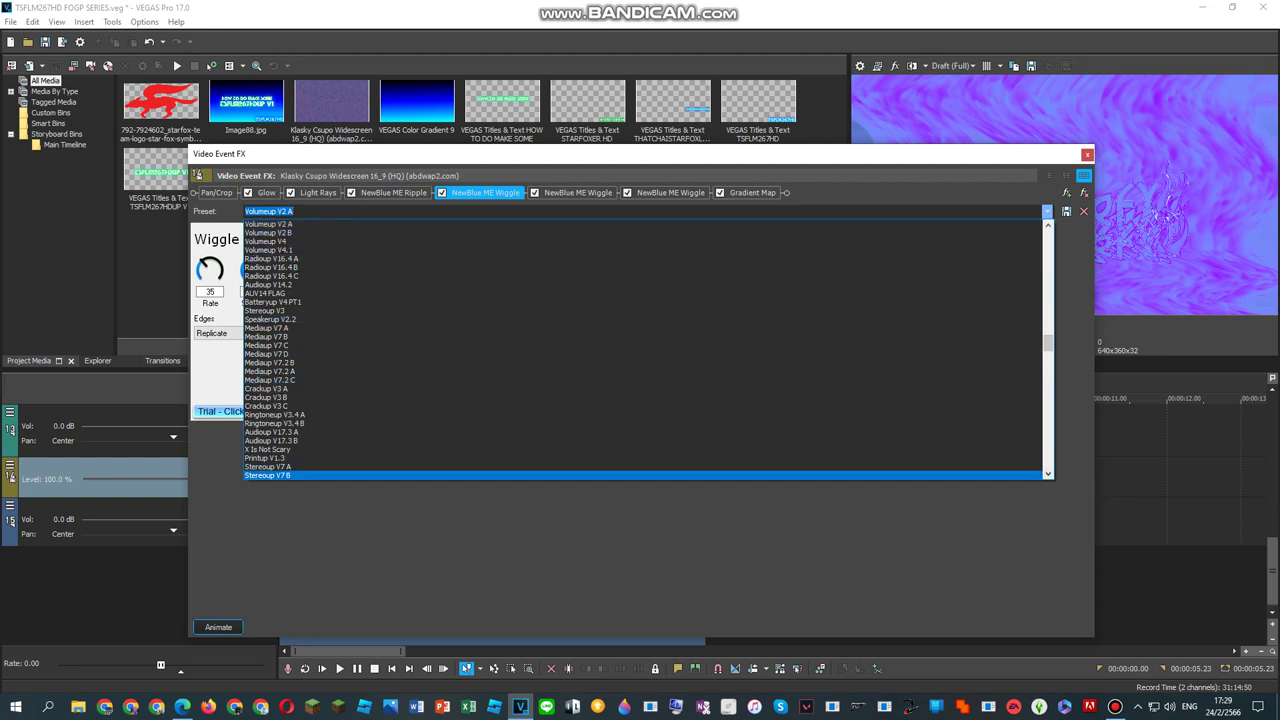
scroll(642, 349, down, 3)
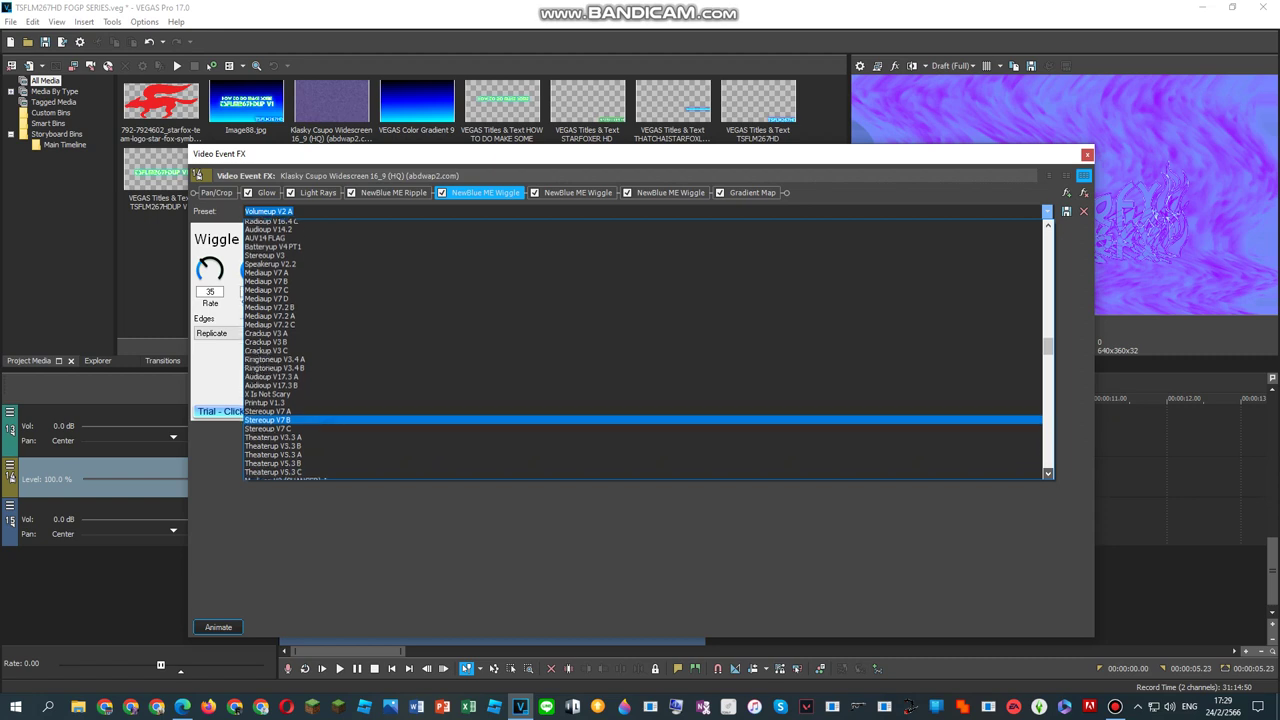
scroll(645, 350, down, 3)
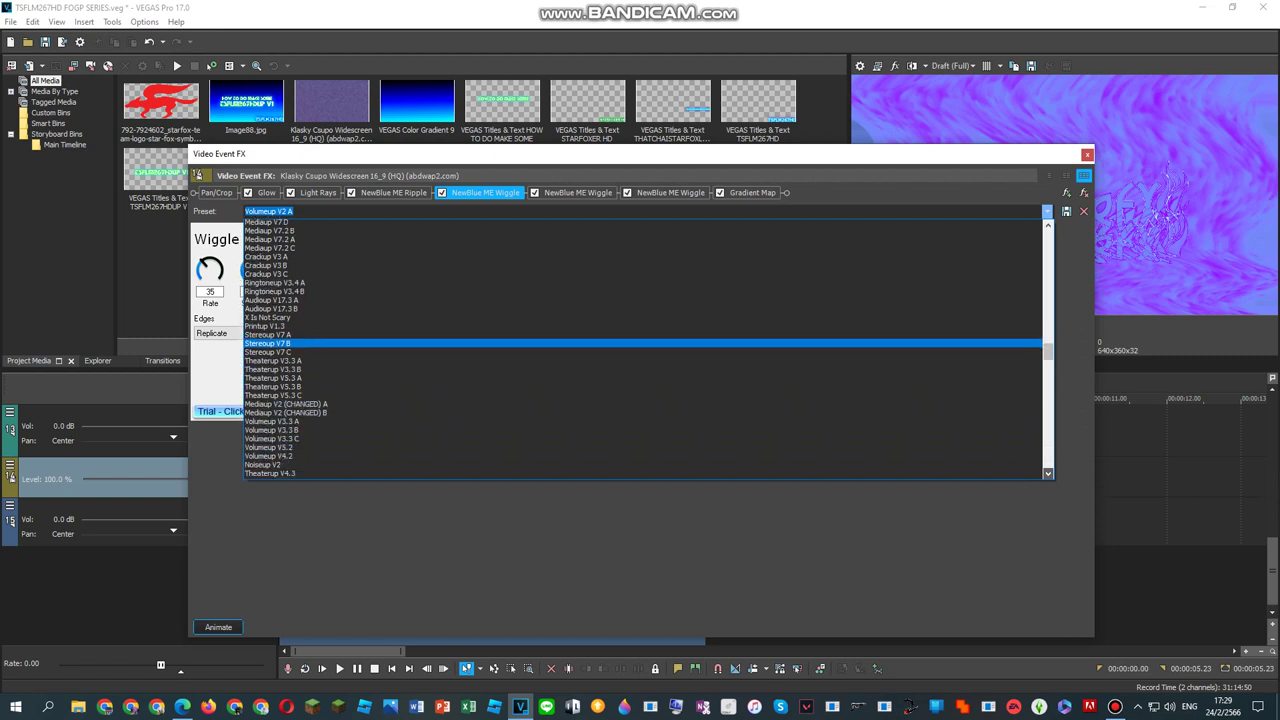
scroll(645, 350, down, 6)
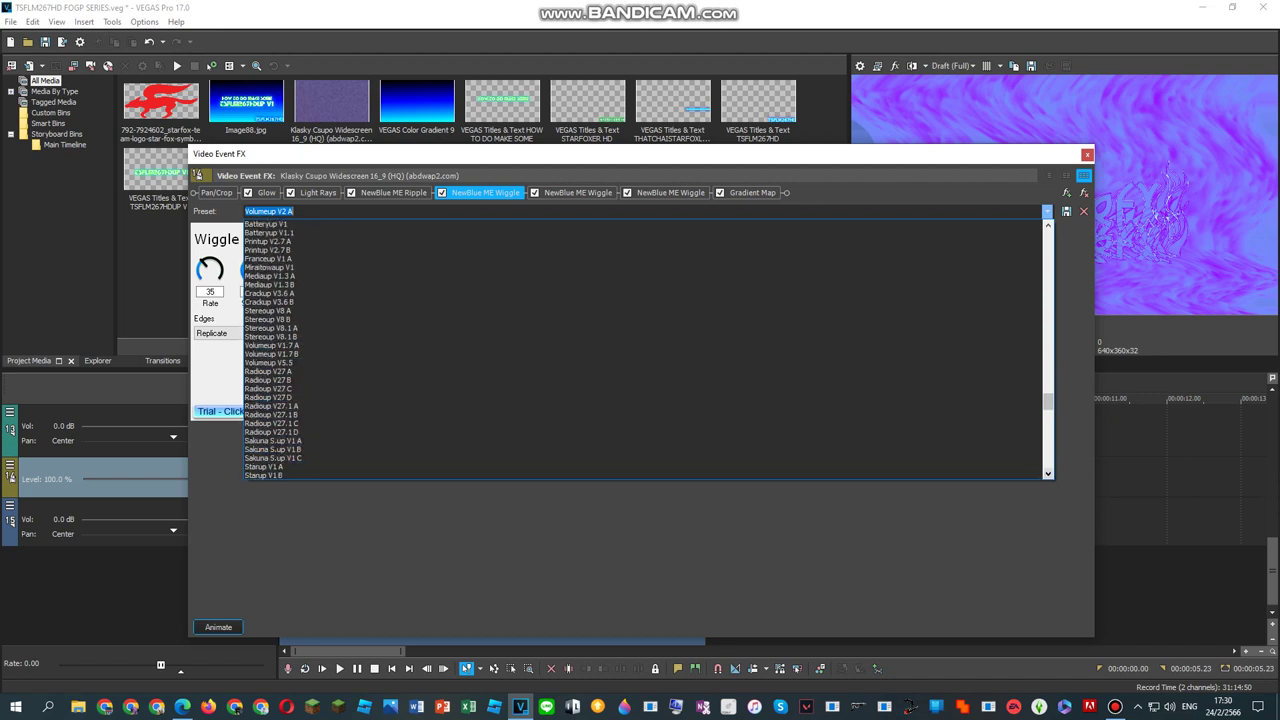
scroll(645, 350, up, 4)
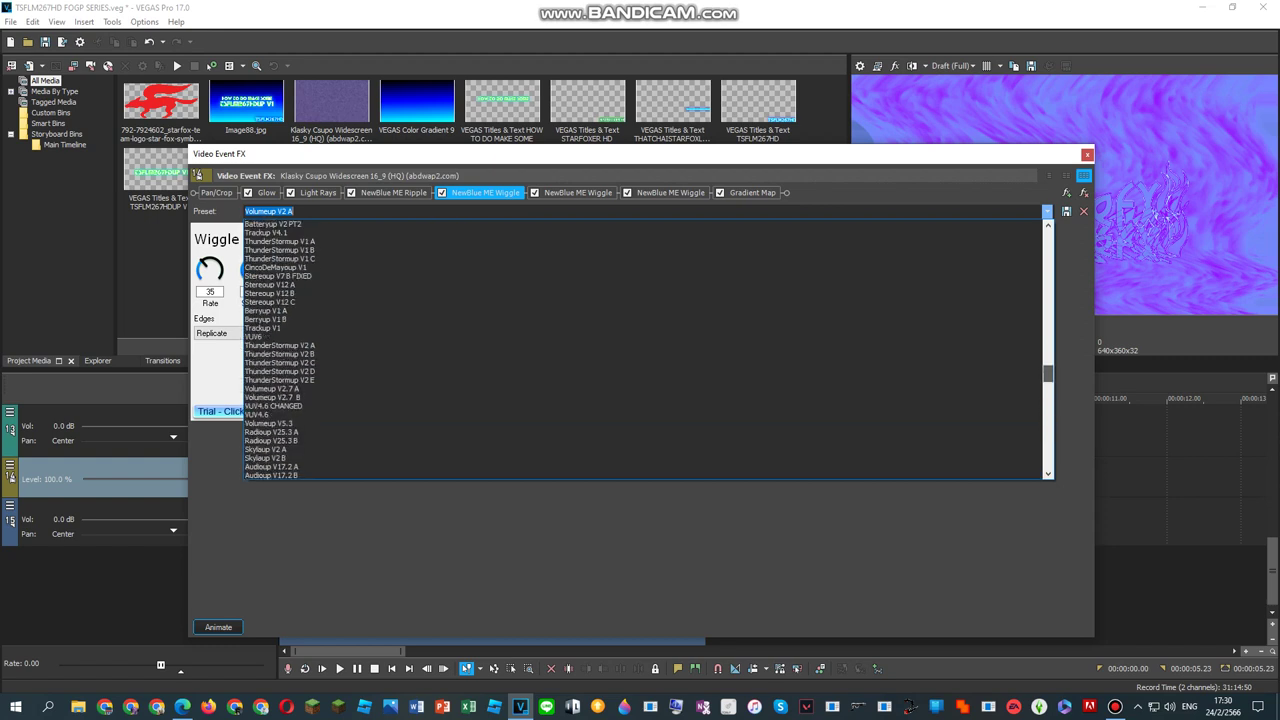
scroll(645, 350, up, 4)
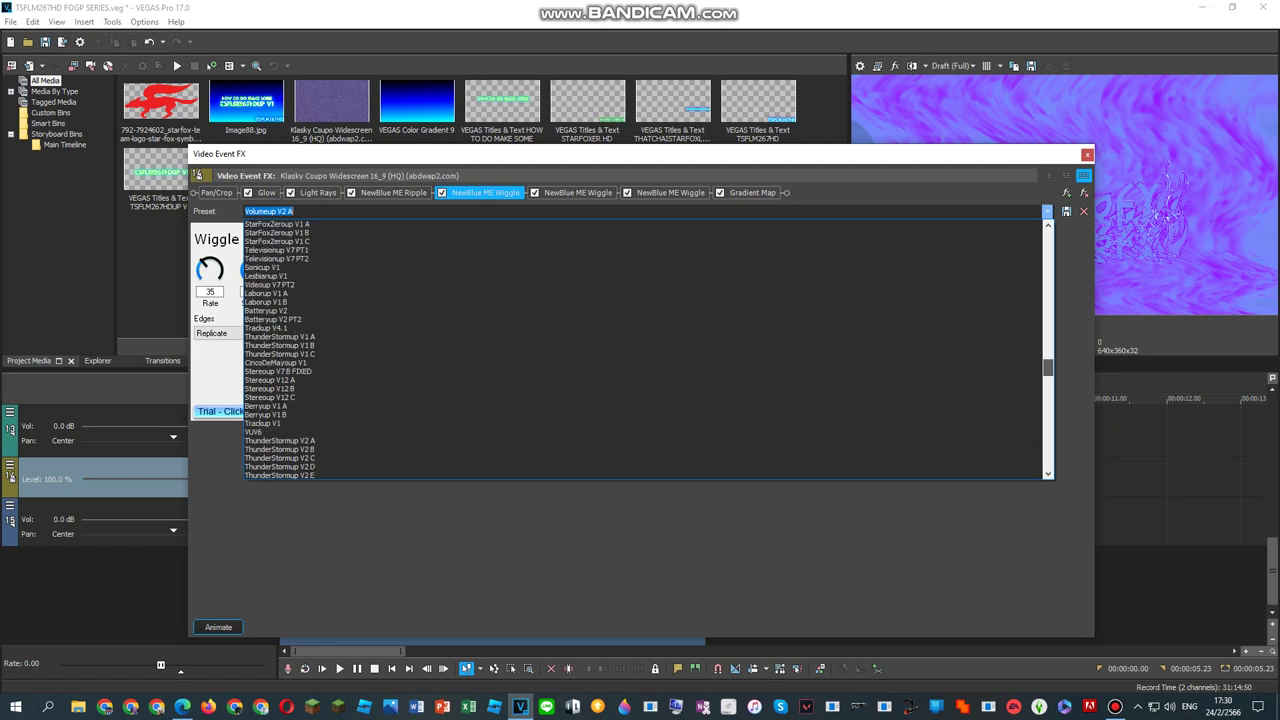
scroll(645, 406, down, 8)
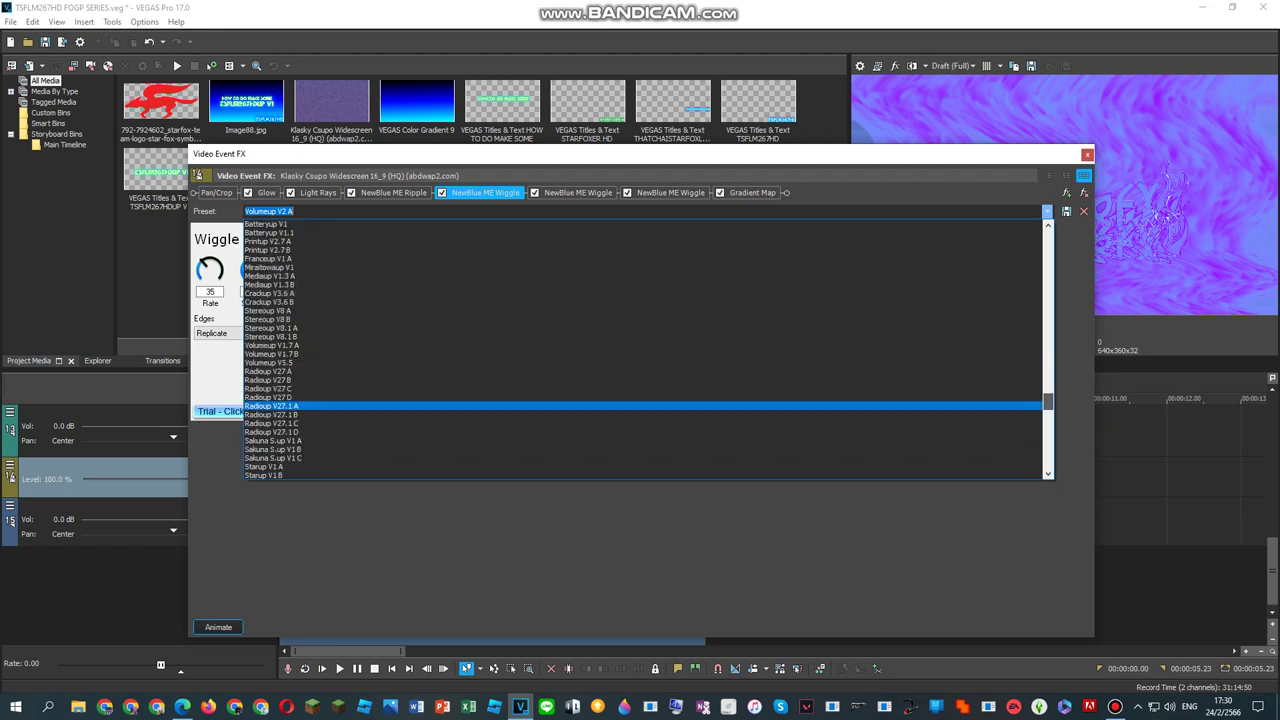
scroll(645, 406, up, 12)
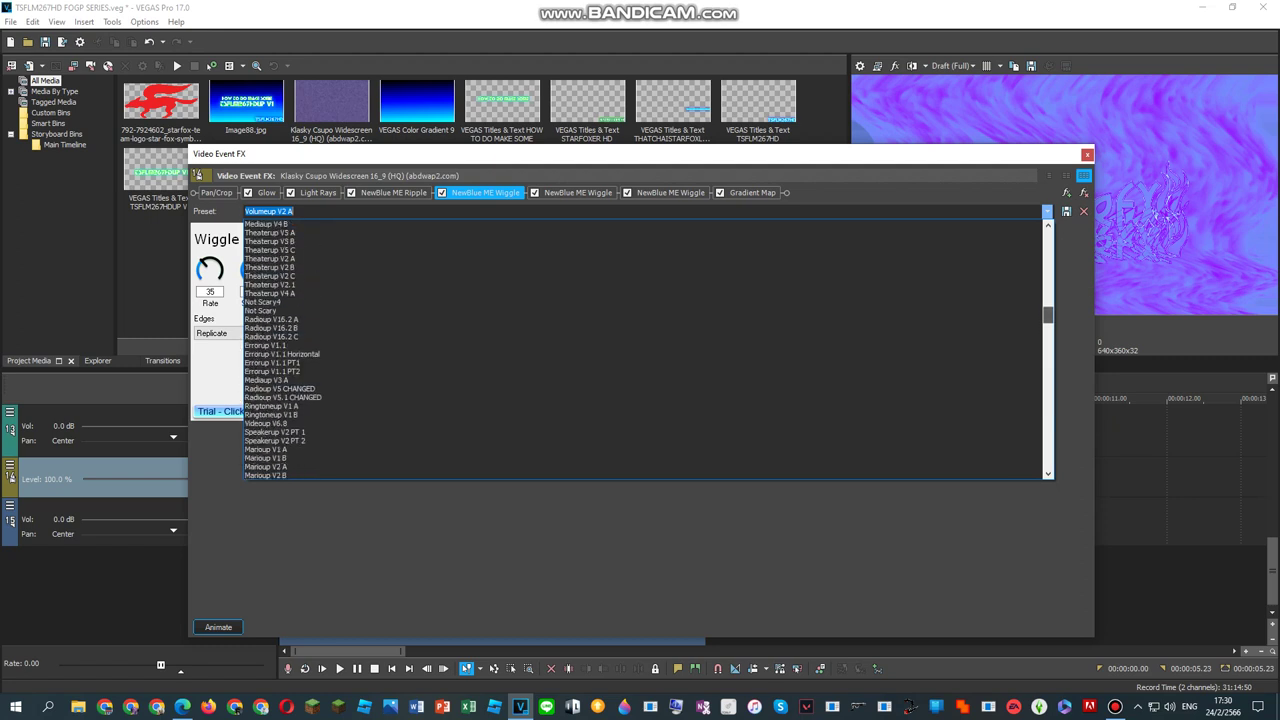
scroll(645, 350, up, 10)
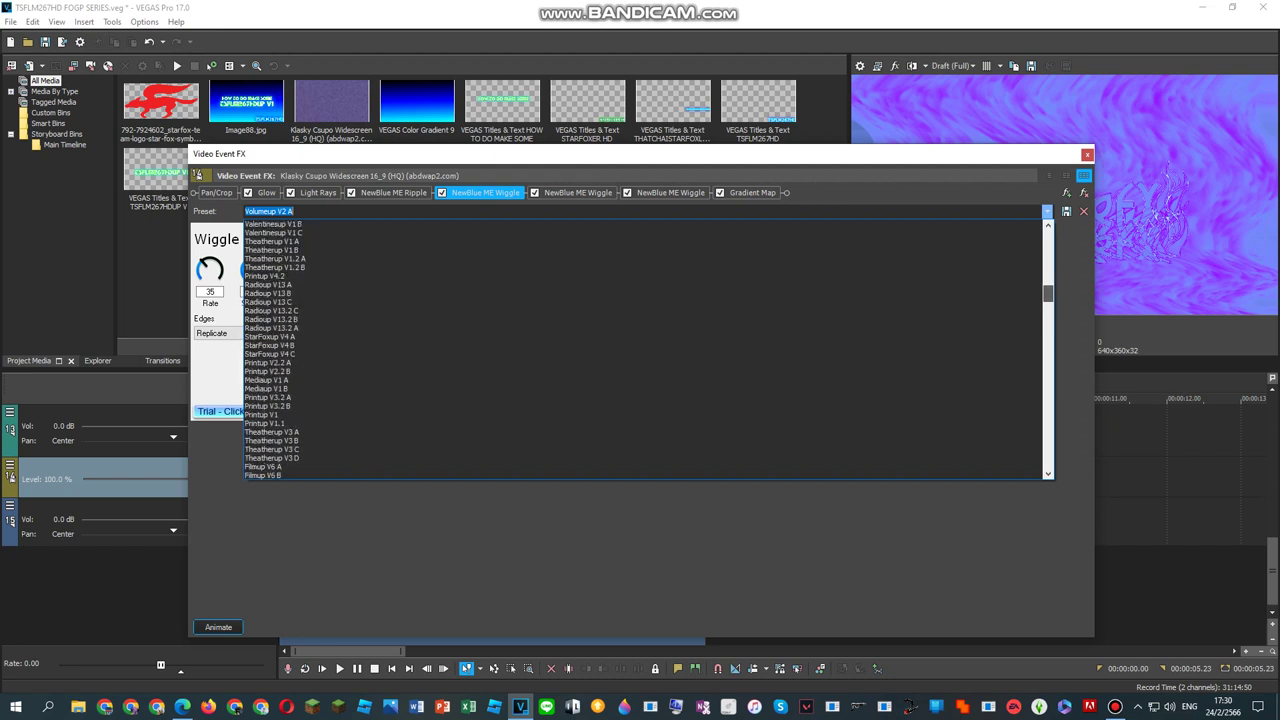
scroll(645, 350, up, 3)
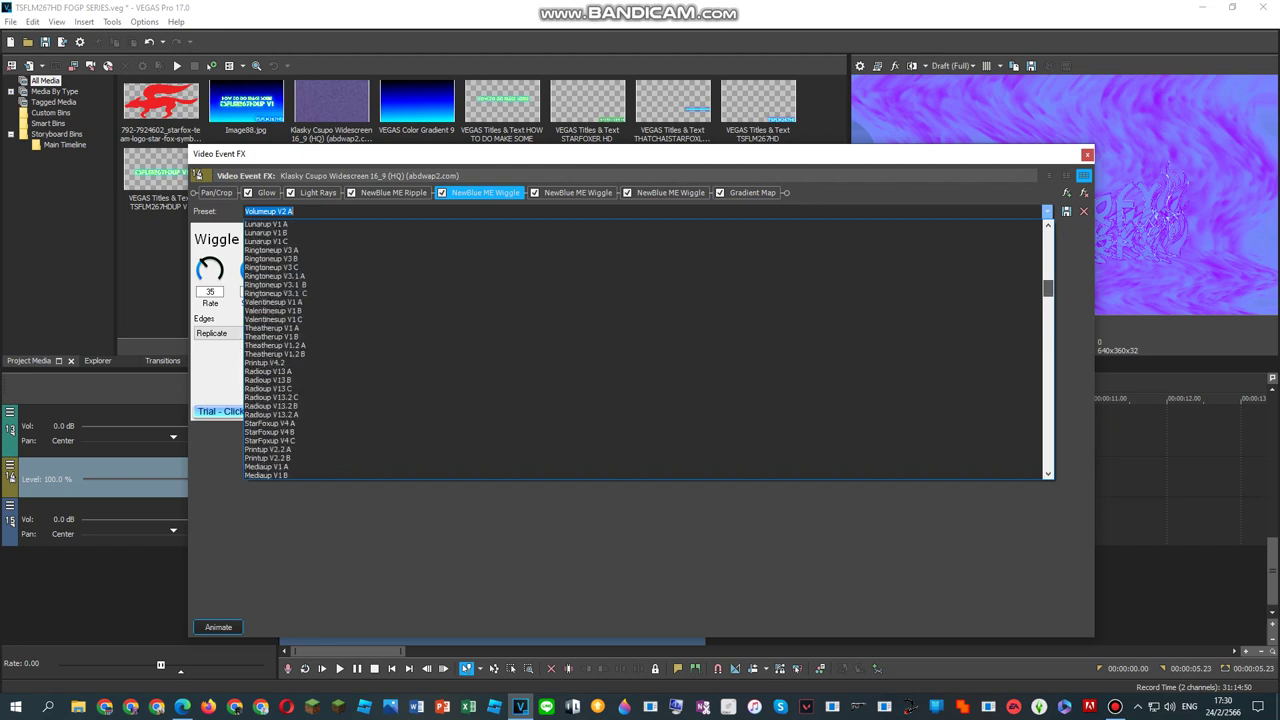
scroll(645, 350, up, 7)
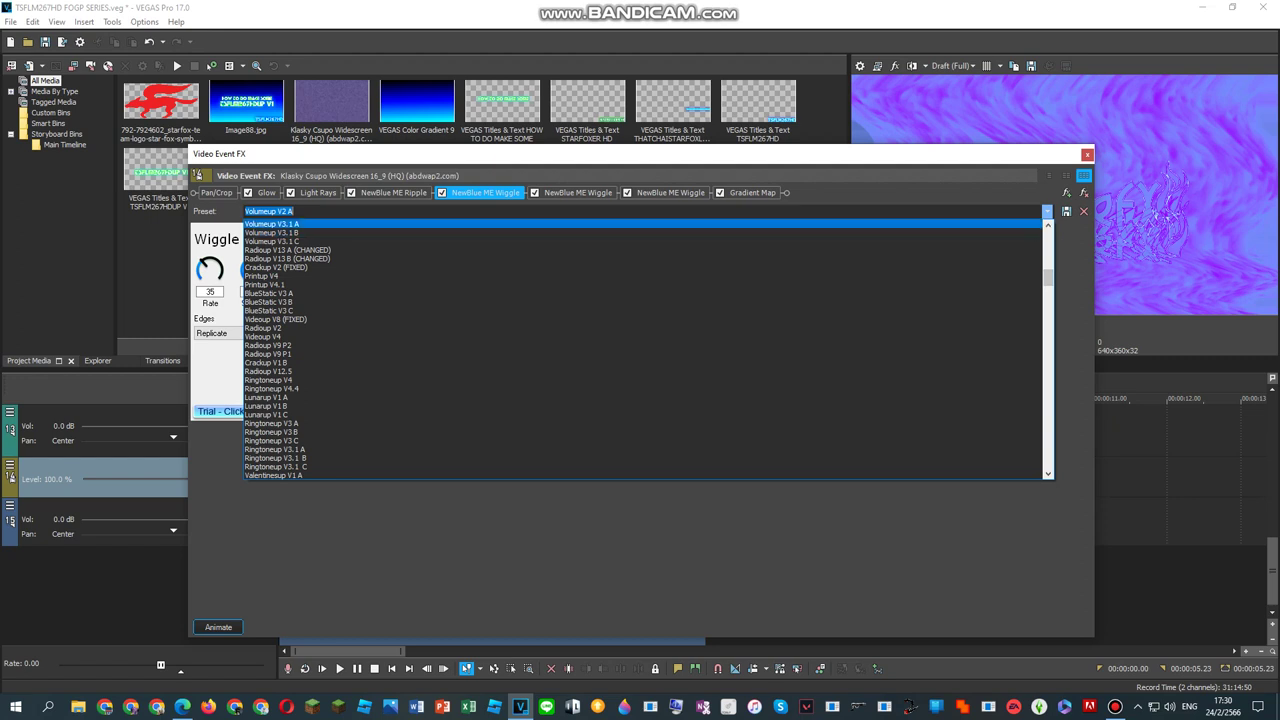
click(1066, 192)
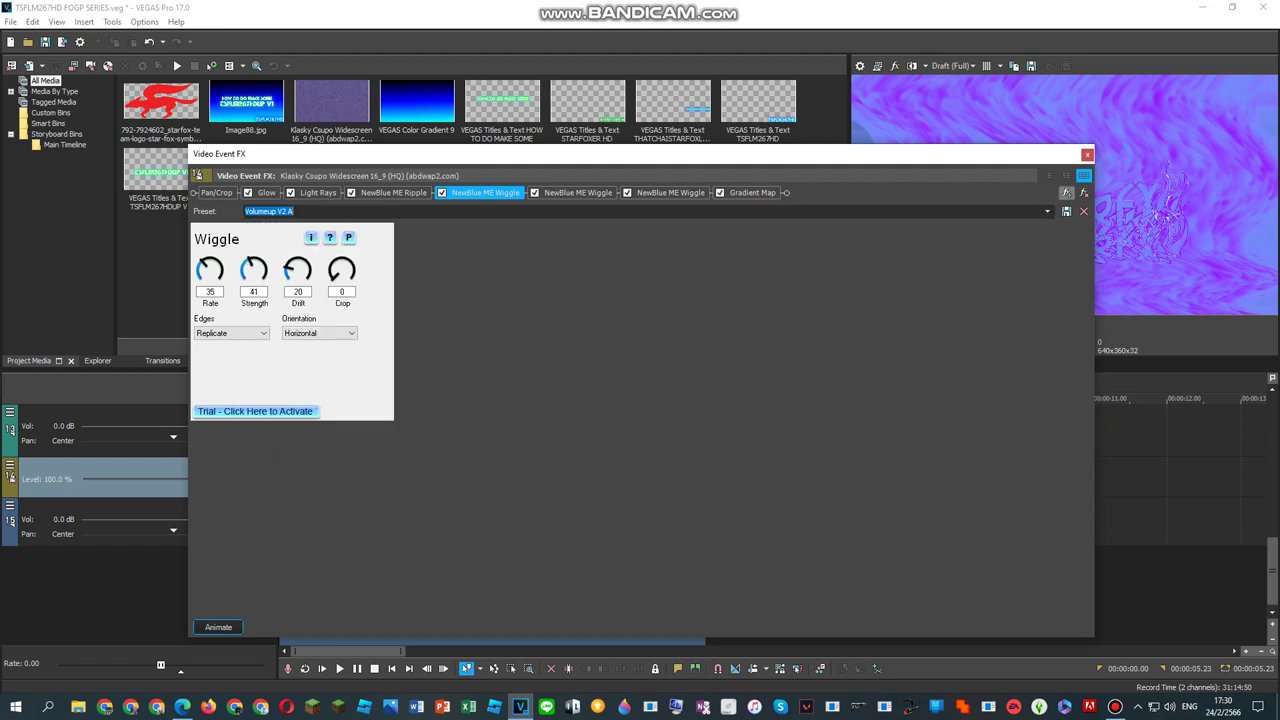
Step: Switch to Edge, return to the sparta remix search results, play "[Sparta Remix] Klasky Csupo In Videoup V6.1 & Speakerup V1.1 Has A Sparta Remix", and show the volumeup v2 results
mouse_move(182, 706)
click(183, 645)
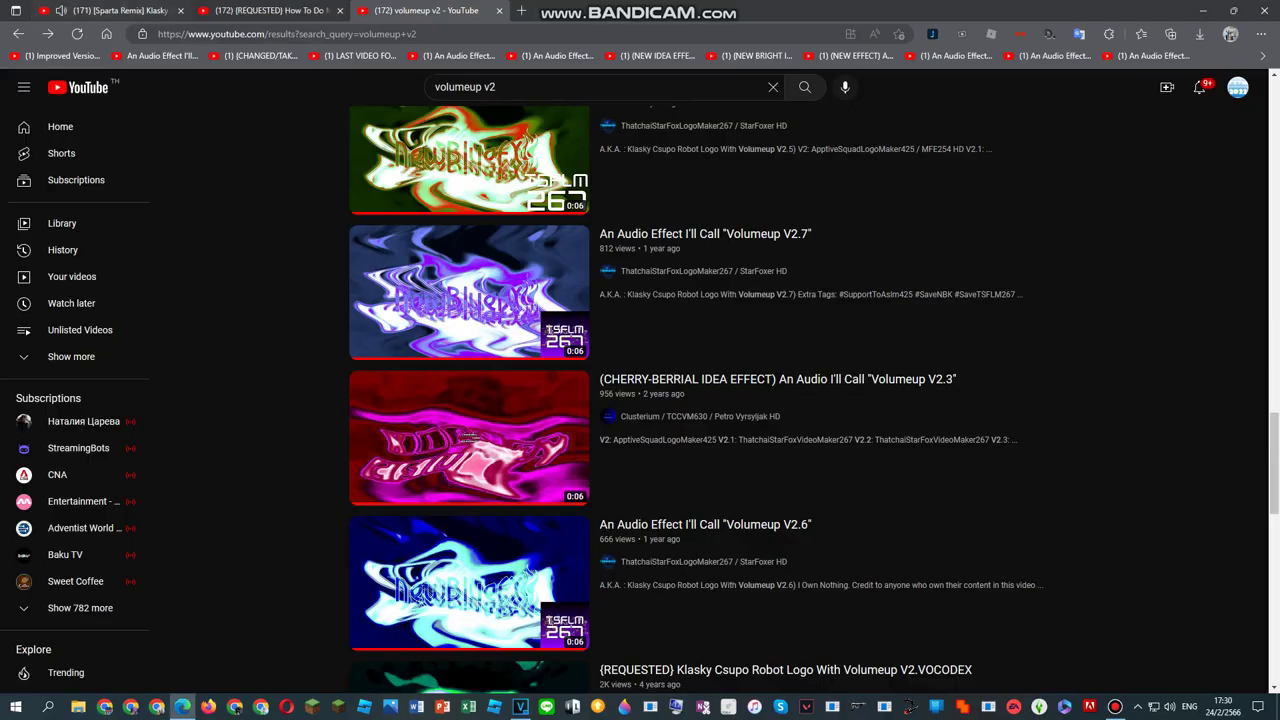
click(108, 10)
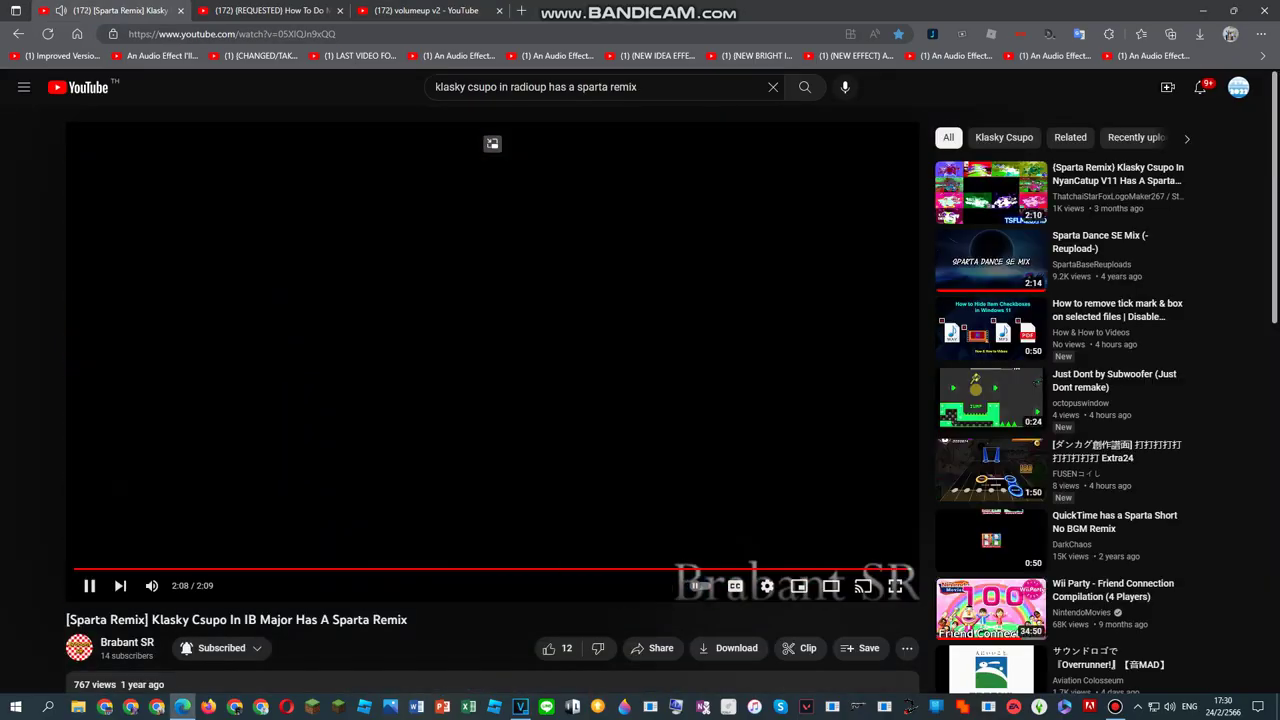
click(17, 33)
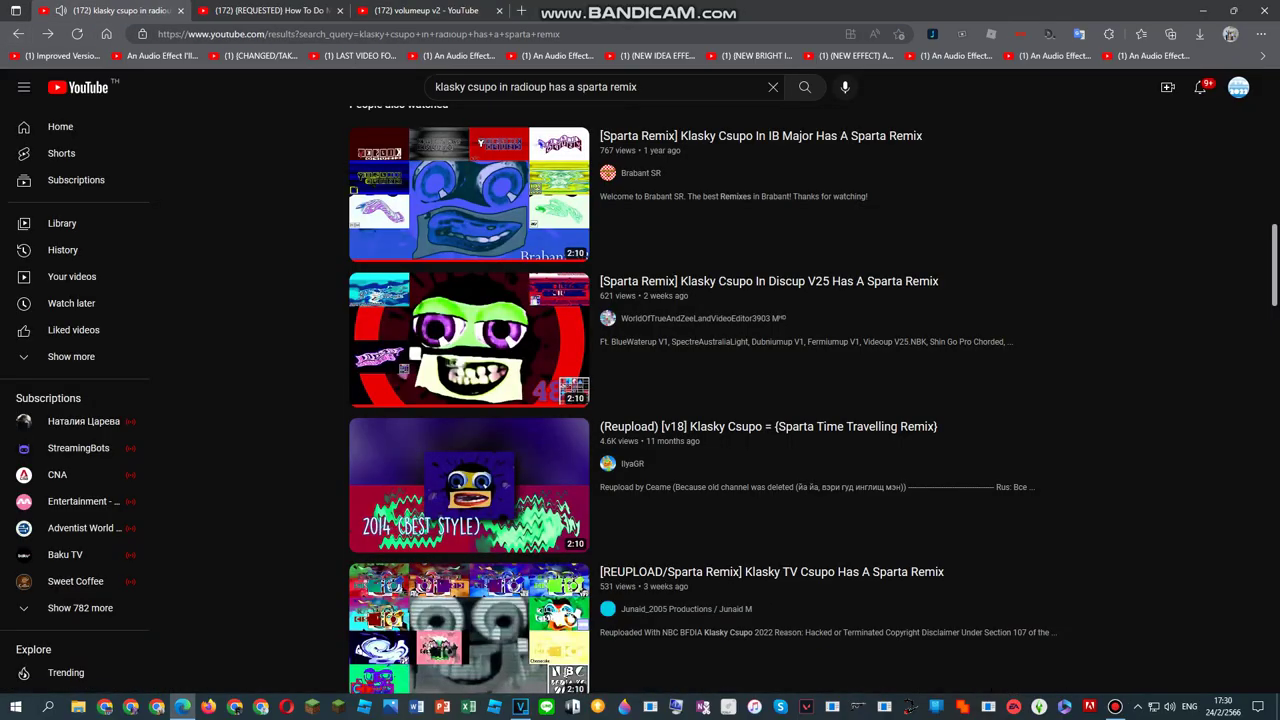
scroll(470, 560, down, 5)
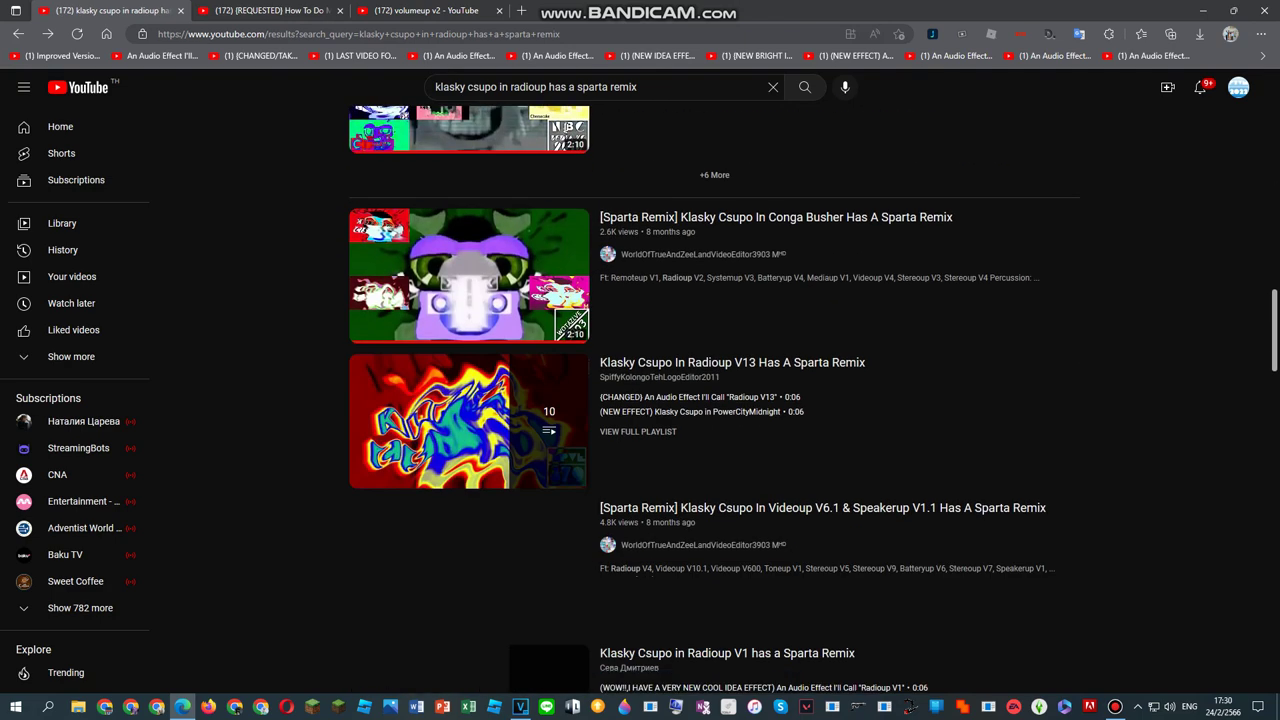
click(470, 560)
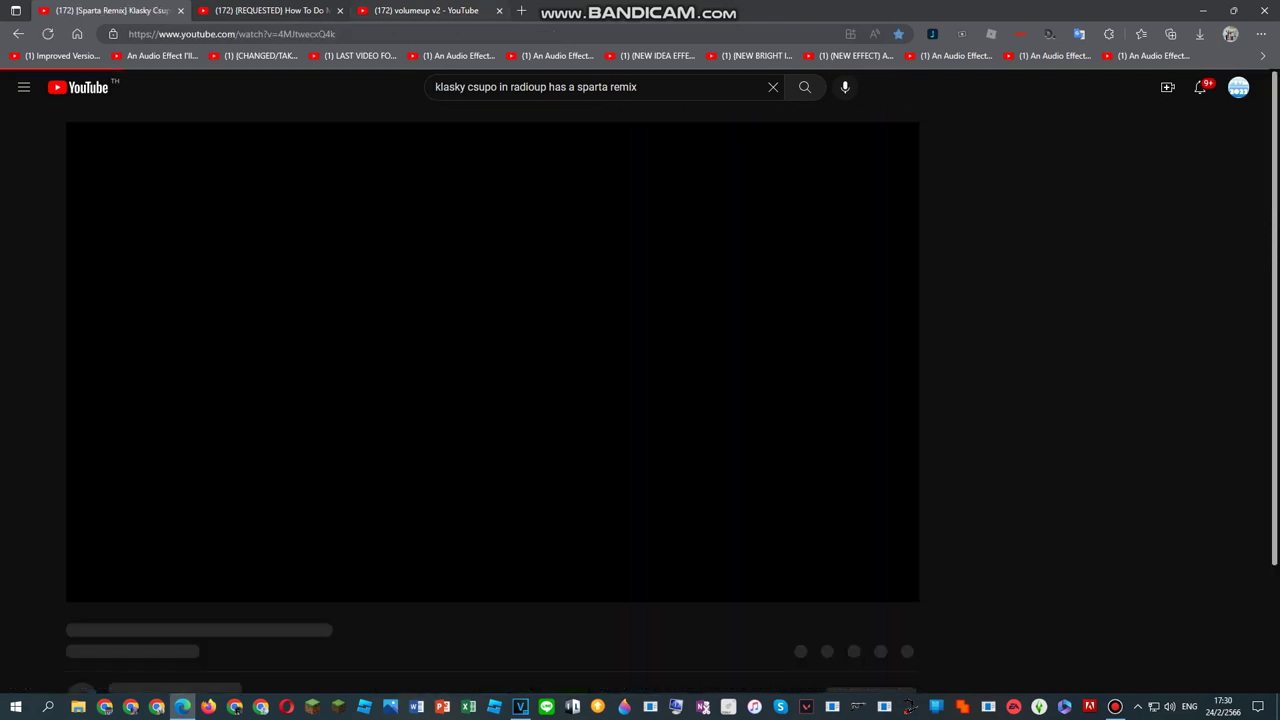
click(428, 10)
Step: Switch back to VEGAS Pro, look through the Filter Packages in the plug-in chooser, and close it without adding anything
key(alt+Tab)
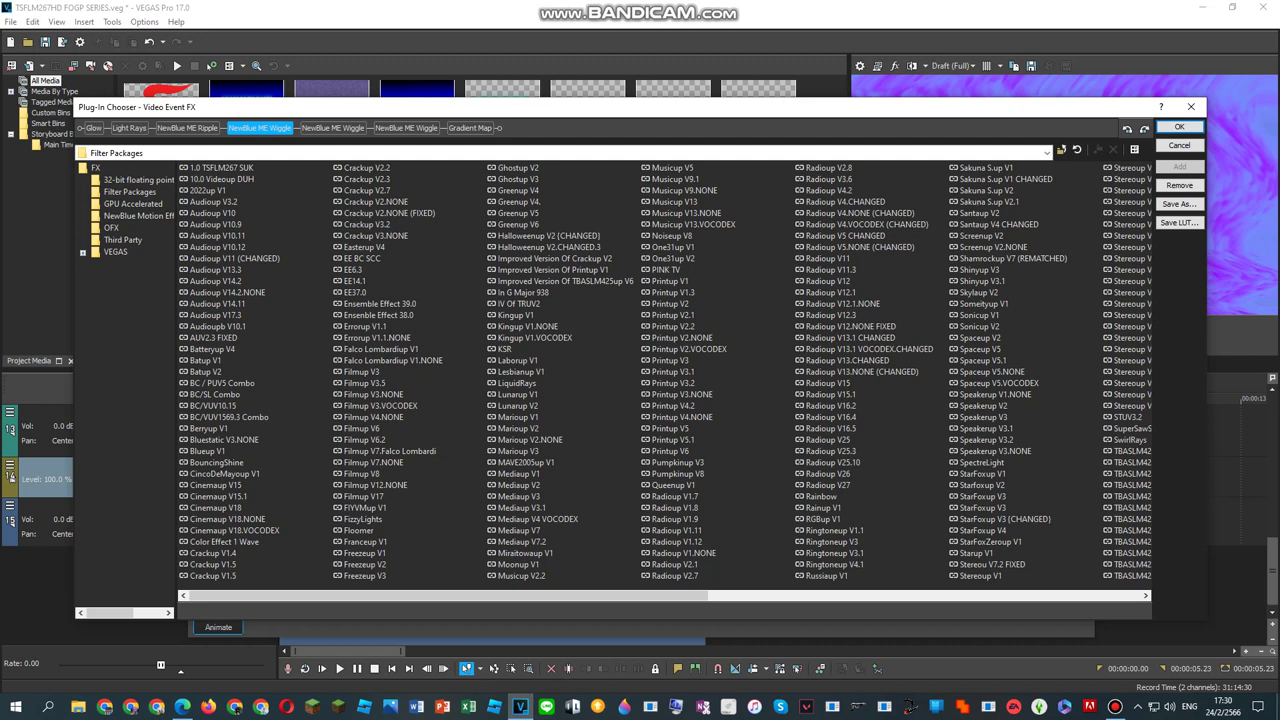
scroll(664, 372, down, 3)
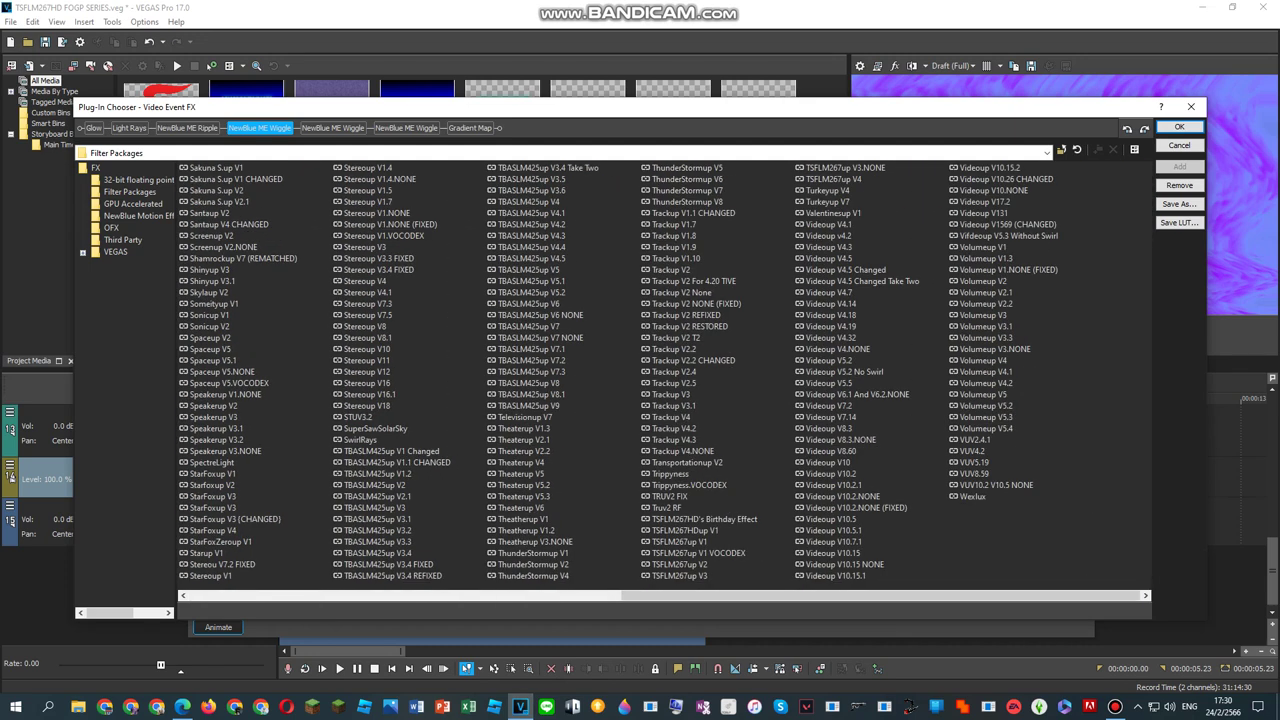
click(1190, 106)
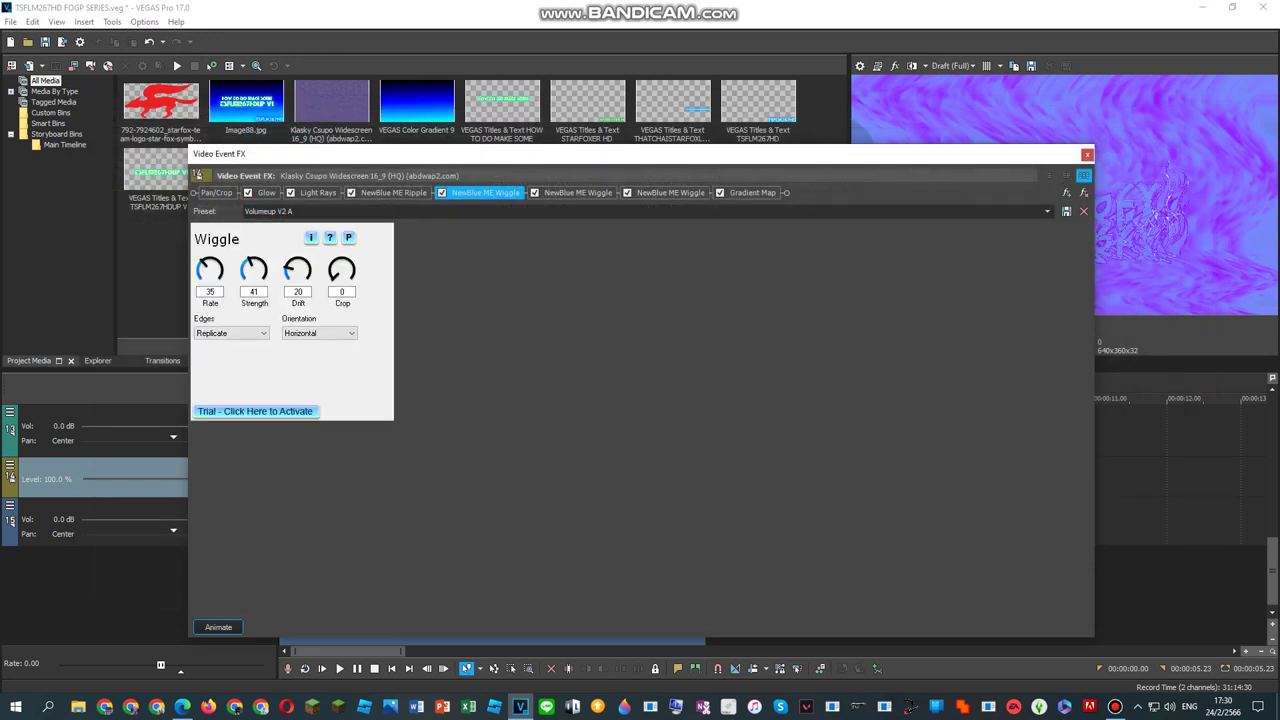
Step: Apply the Volumeup V2.7 A preset to the clip's first Wiggle effect
click(1047, 211)
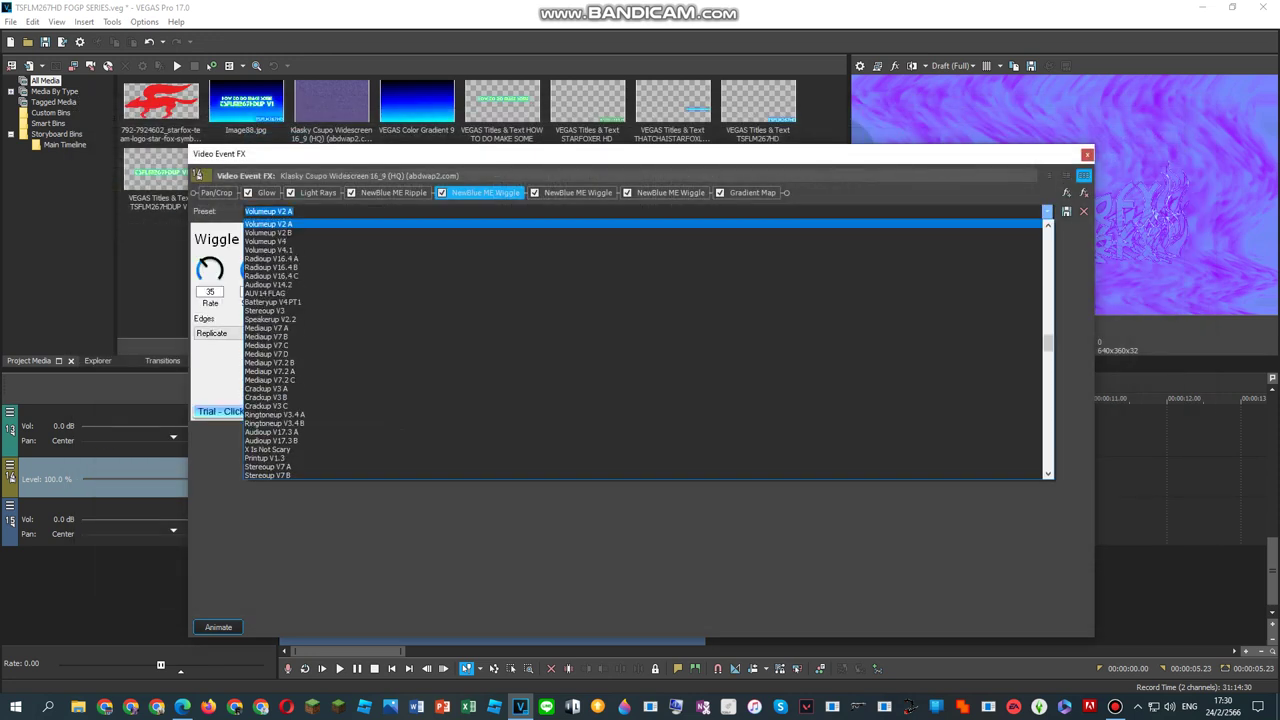
key(Down)
key(Down)
key(Down)
key(Down)
key(Down)
key(Down)
key(Down)
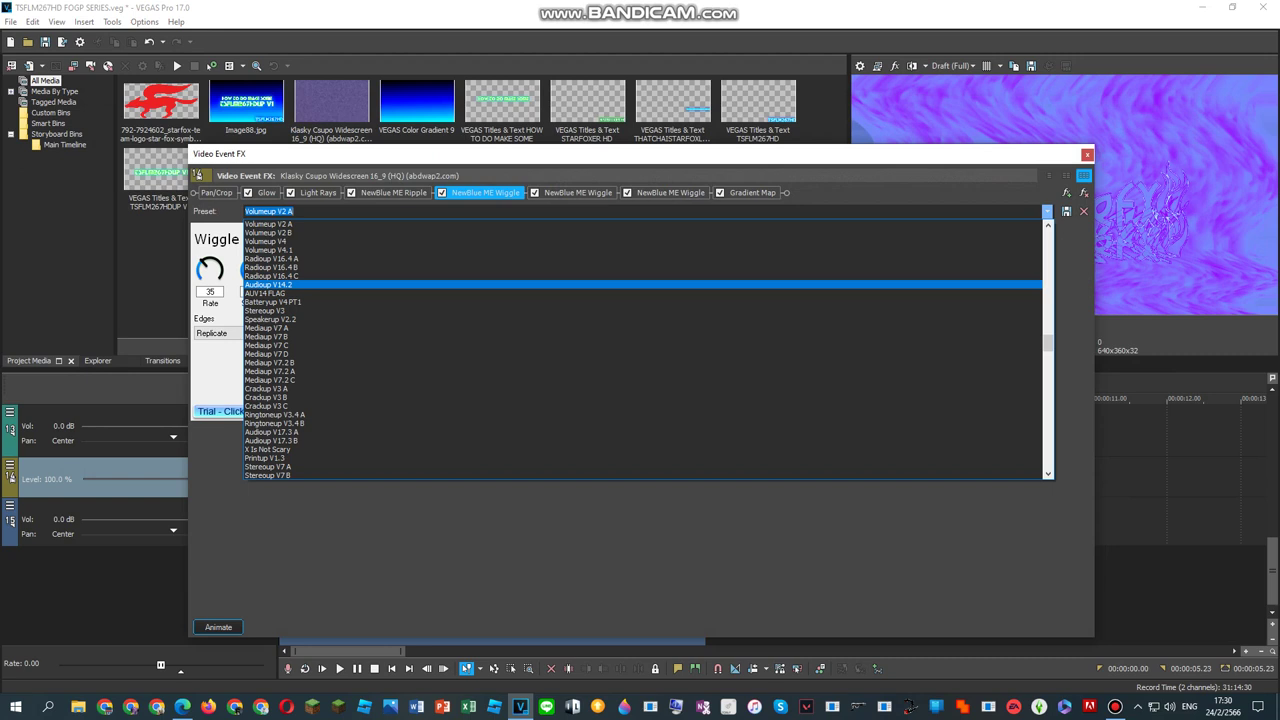
key(Down)
key(Down)
key(Down)
key(Down)
key(Down)
key(Down)
key(Down)
key(Down)
key(Down)
key(Down)
key(Down)
key(Down)
key(Down)
key(Down)
key(Down)
key(Down)
key(Down)
key(Down)
key(Down)
key(Down)
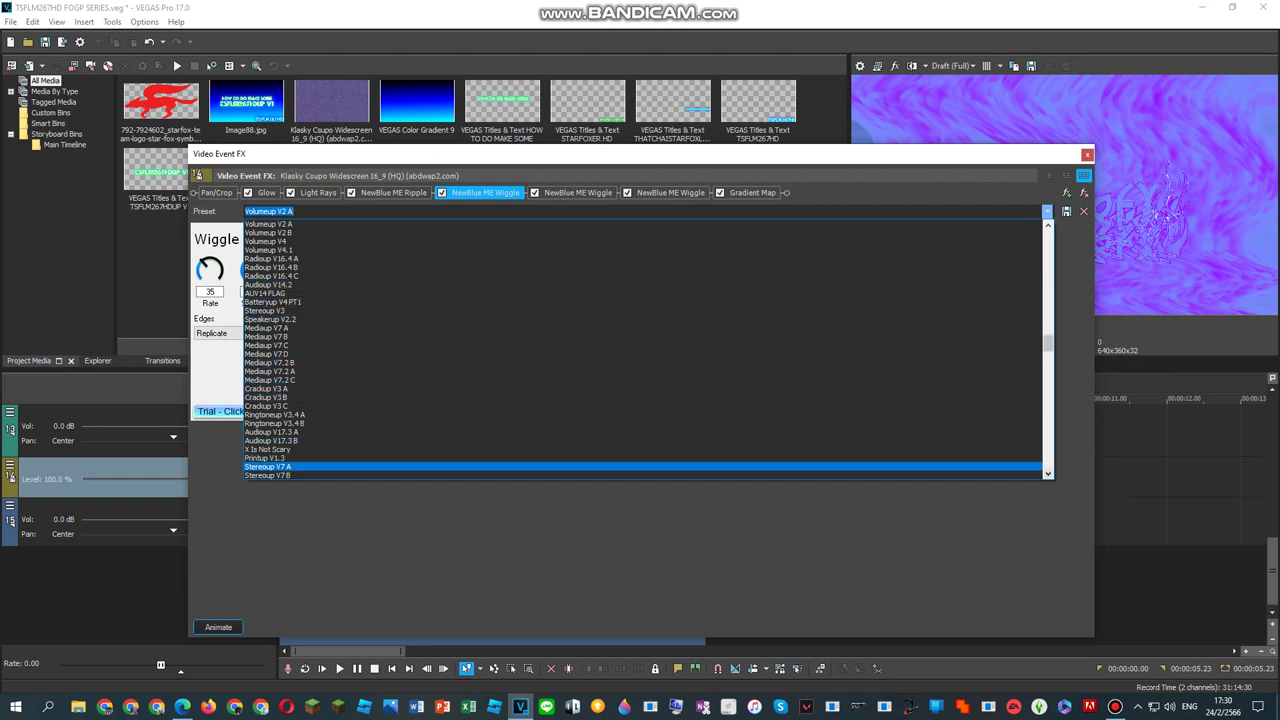
scroll(644, 350, down, 3)
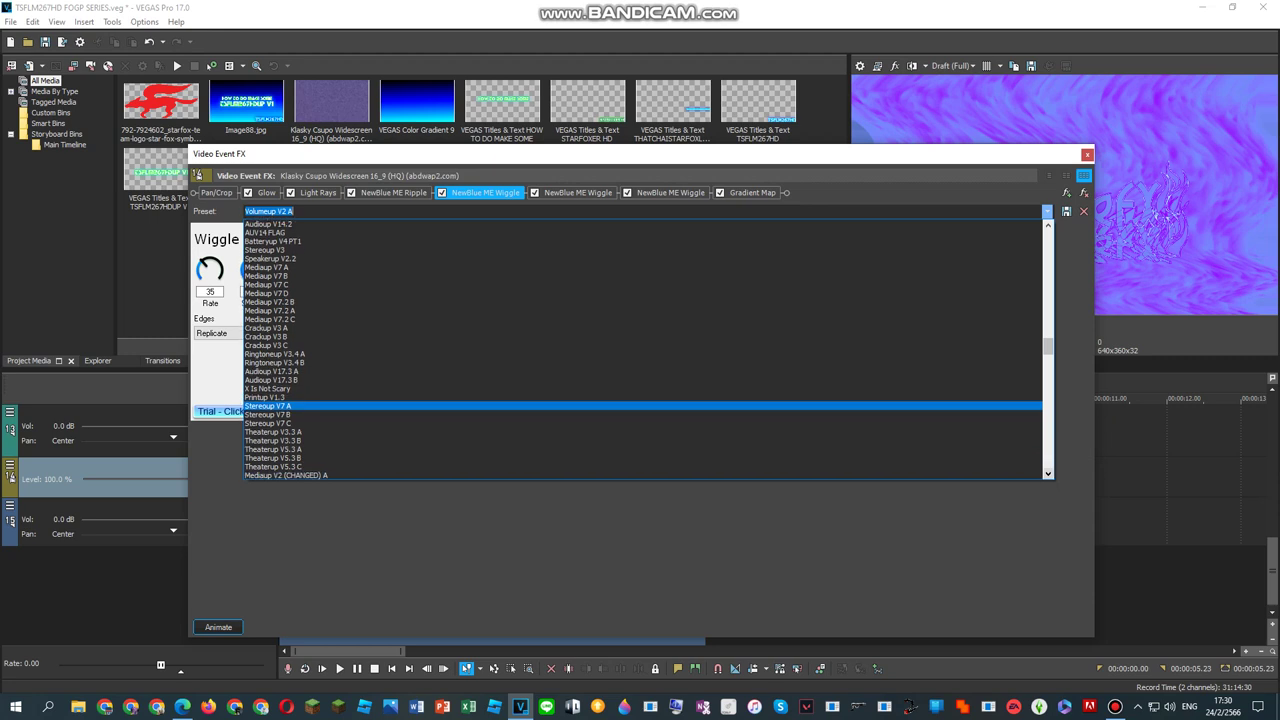
scroll(644, 350, down, 3)
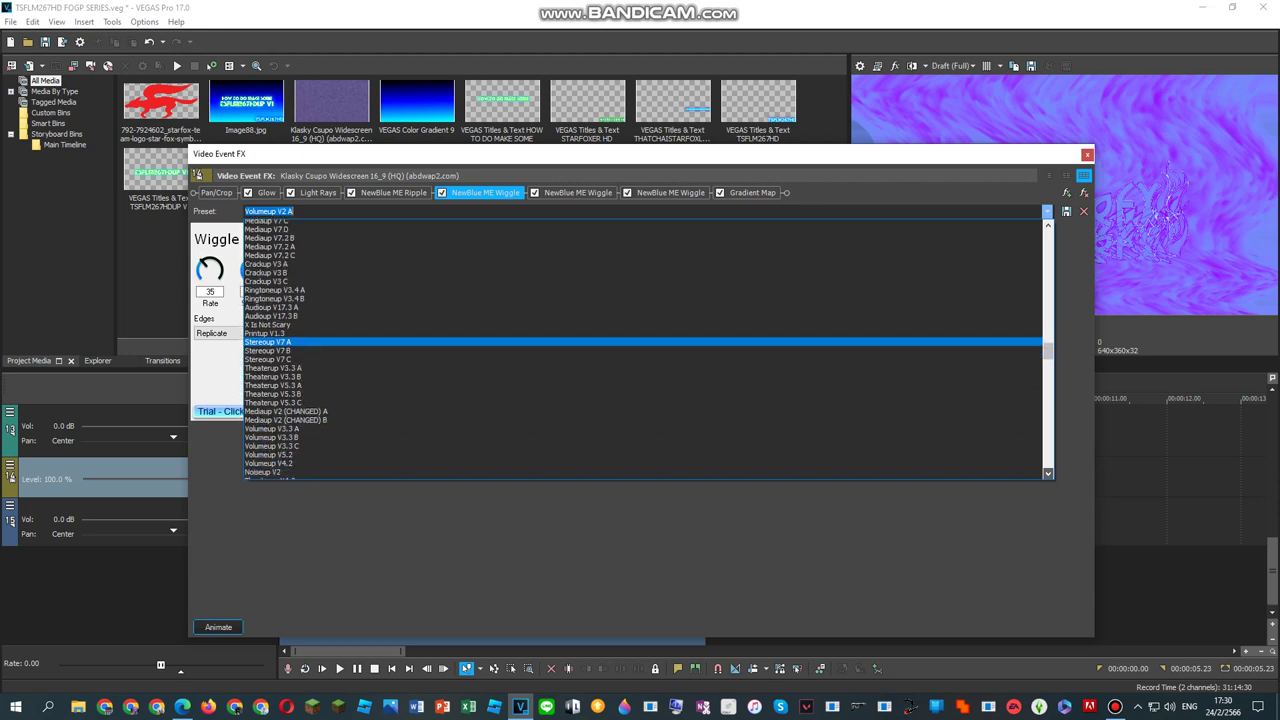
scroll(644, 350, down, 3)
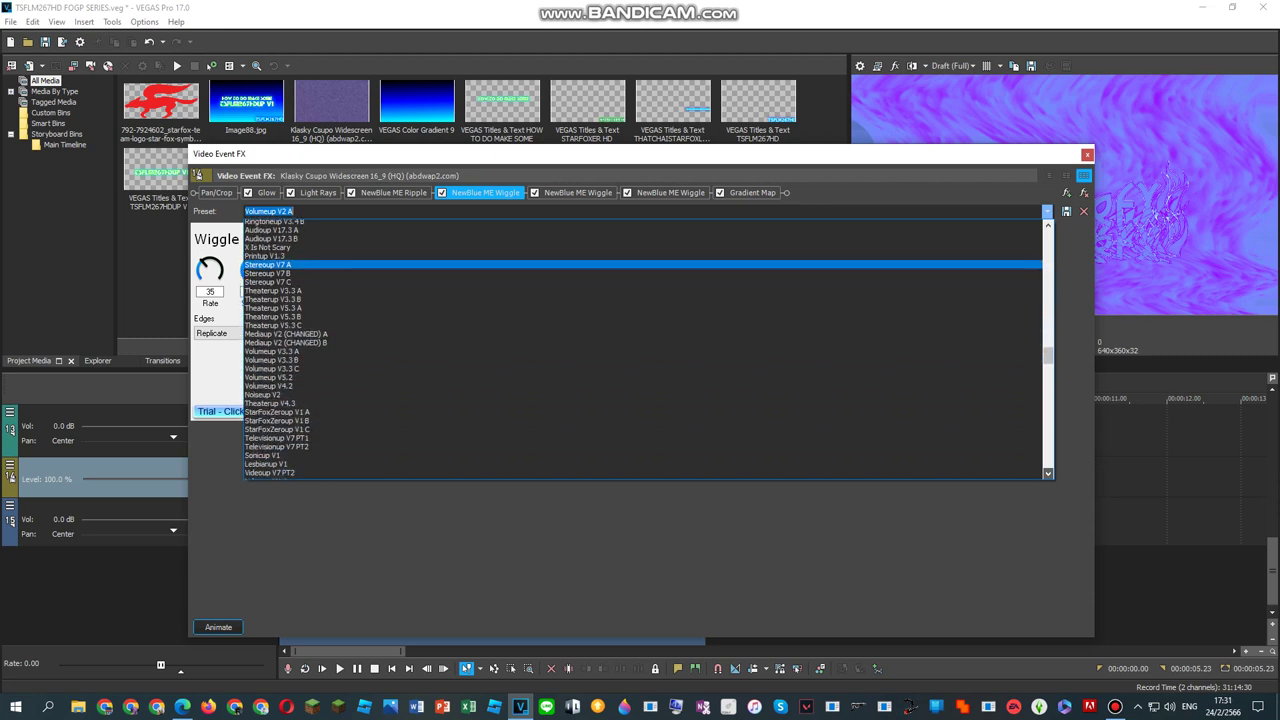
scroll(644, 350, down, 3)
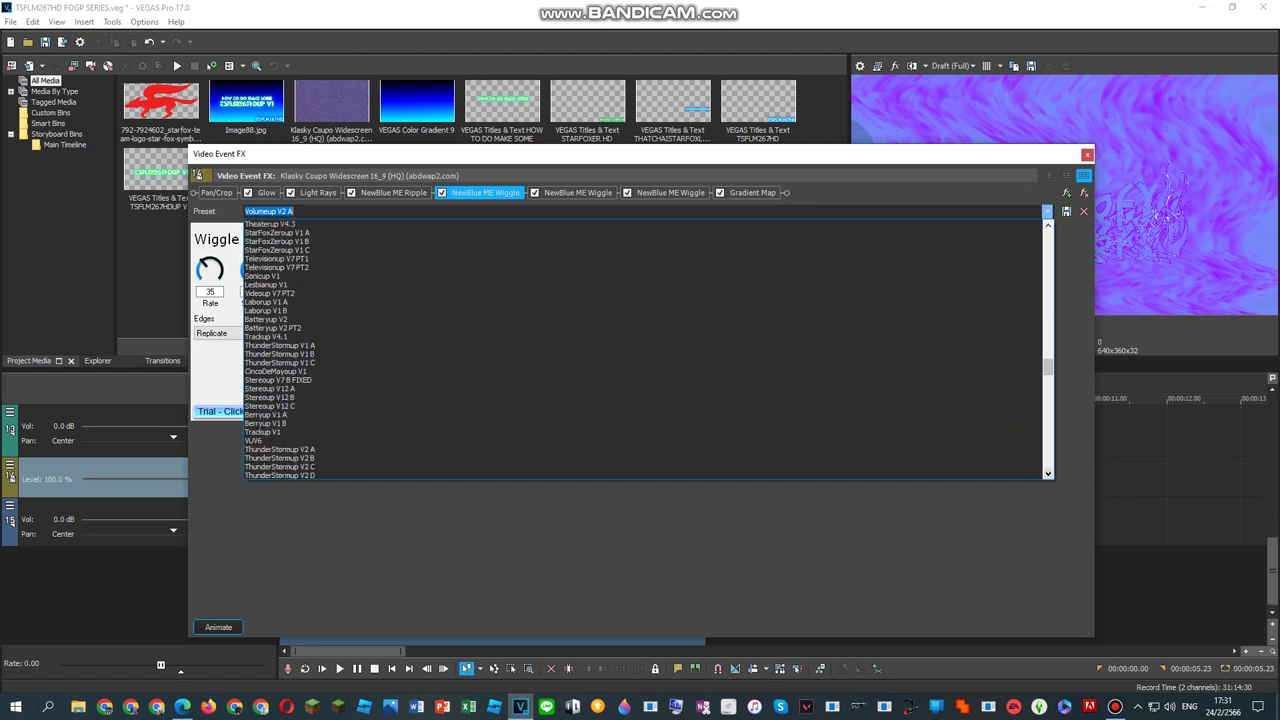
click(560, 441)
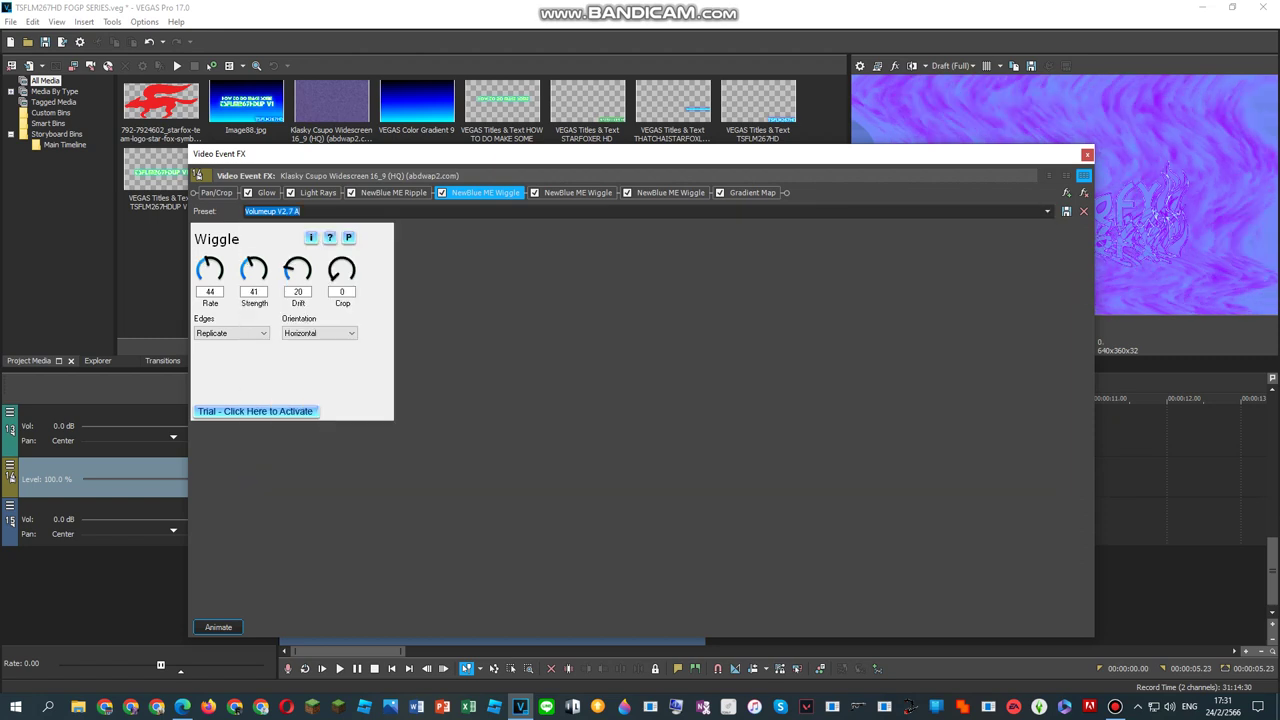
Step: Apply the Volumeup V2.7 B preset to the clip's second Wiggle effect
click(578, 192)
click(1047, 211)
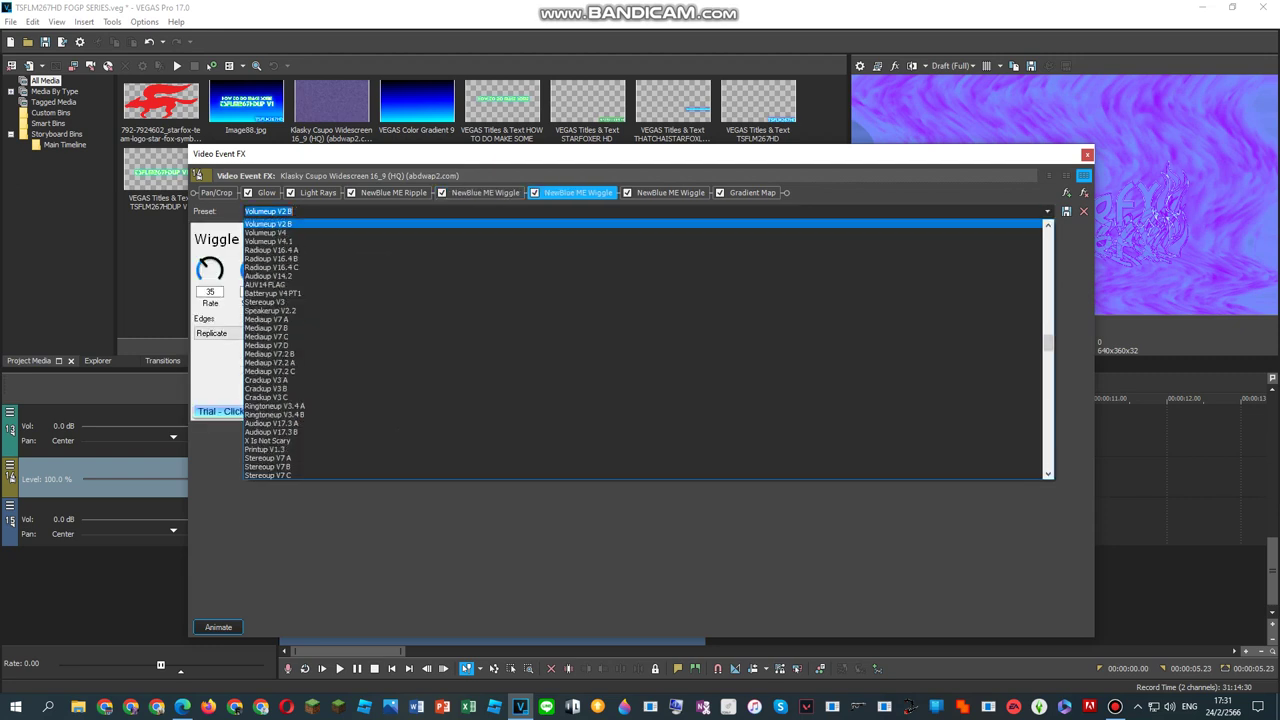
click(1047, 473)
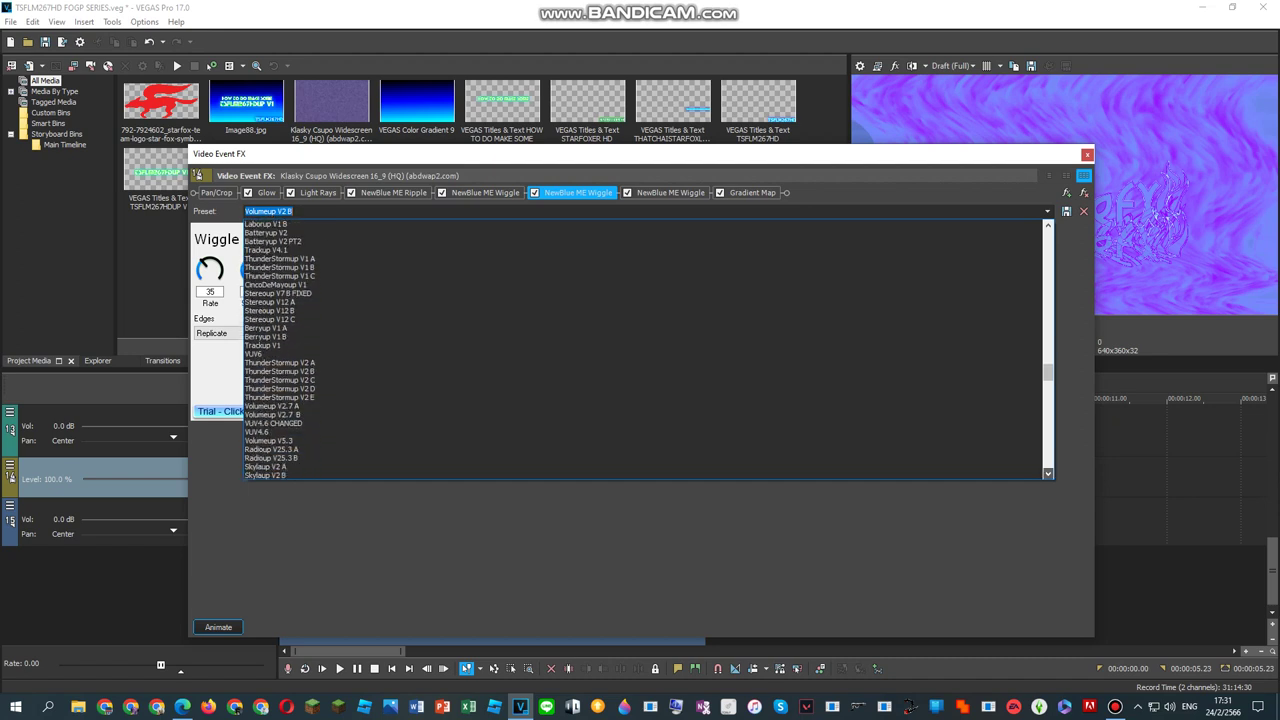
scroll(645, 350, down, 4)
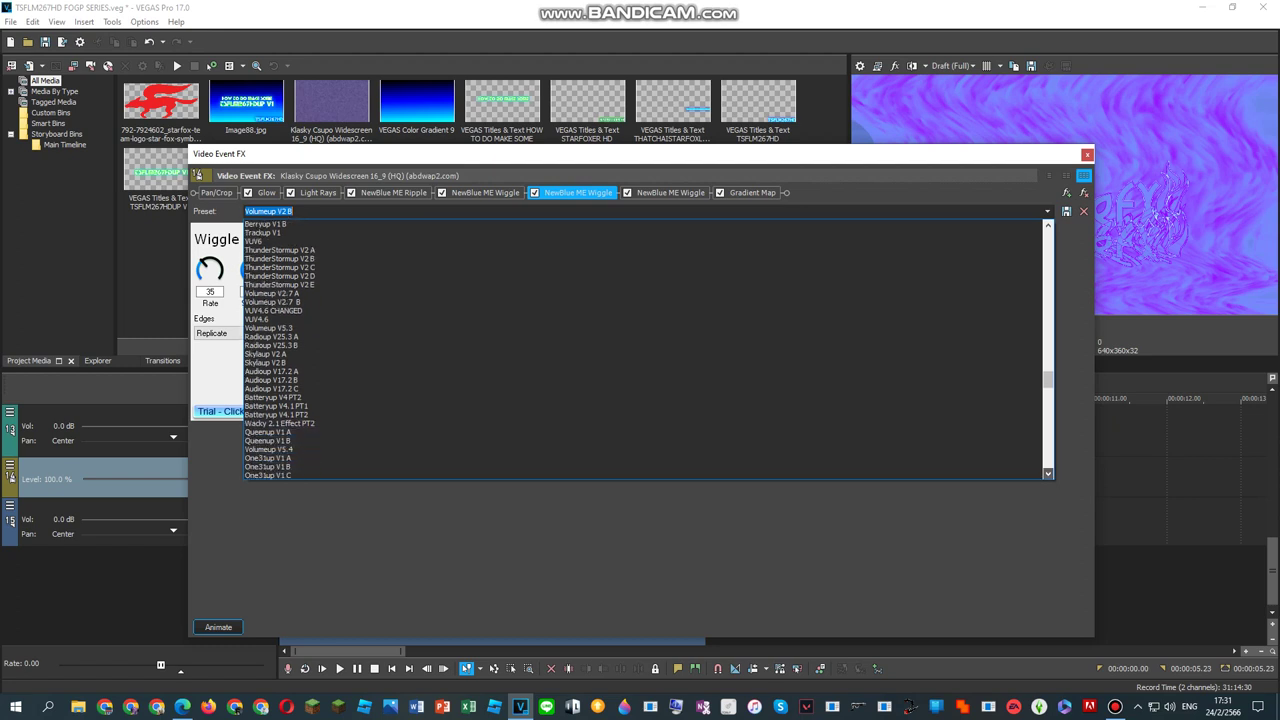
scroll(645, 350, down, 2)
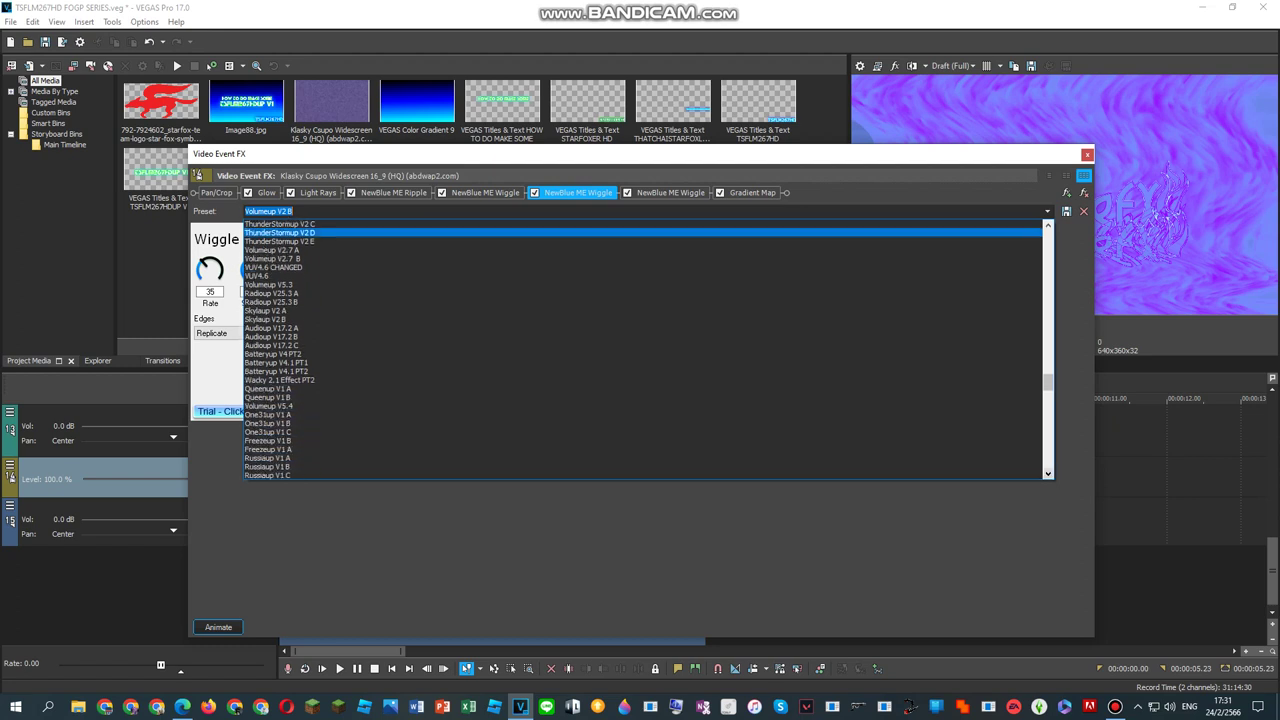
click(272, 258)
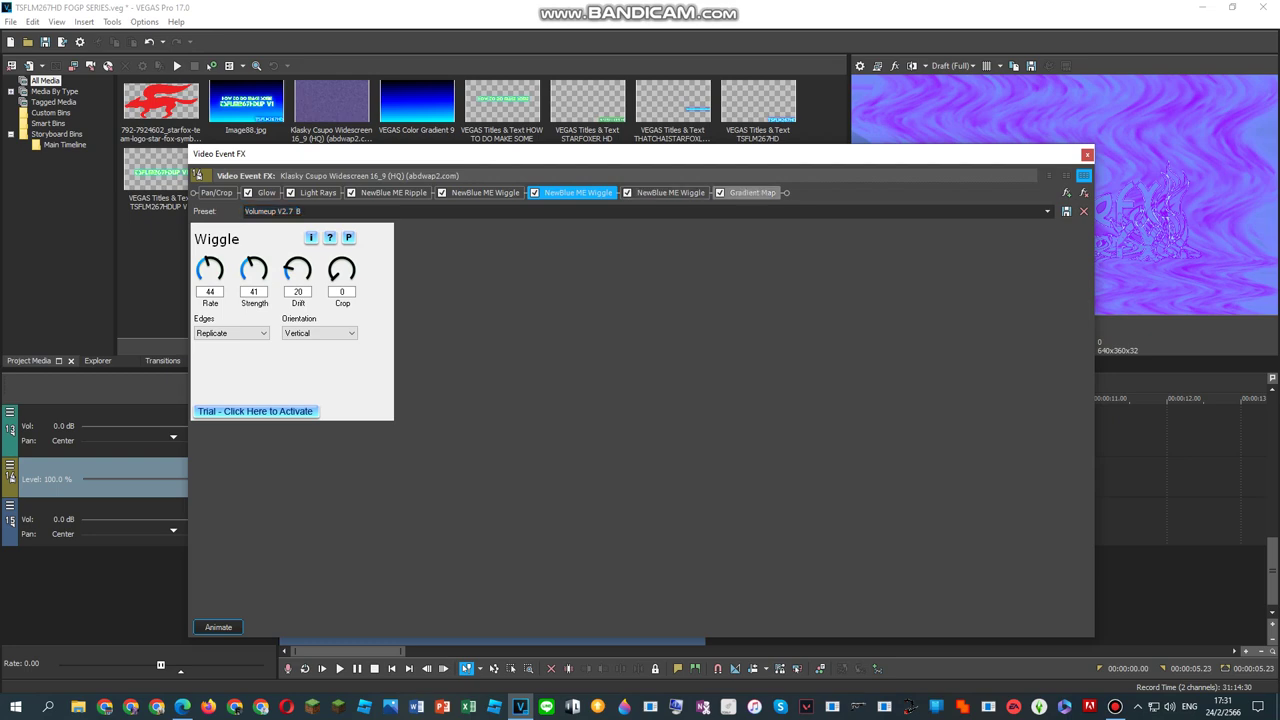
Step: Review the settings of the clip's third Wiggle effect and its Gradient Map effect
click(752, 193)
click(670, 193)
click(751, 193)
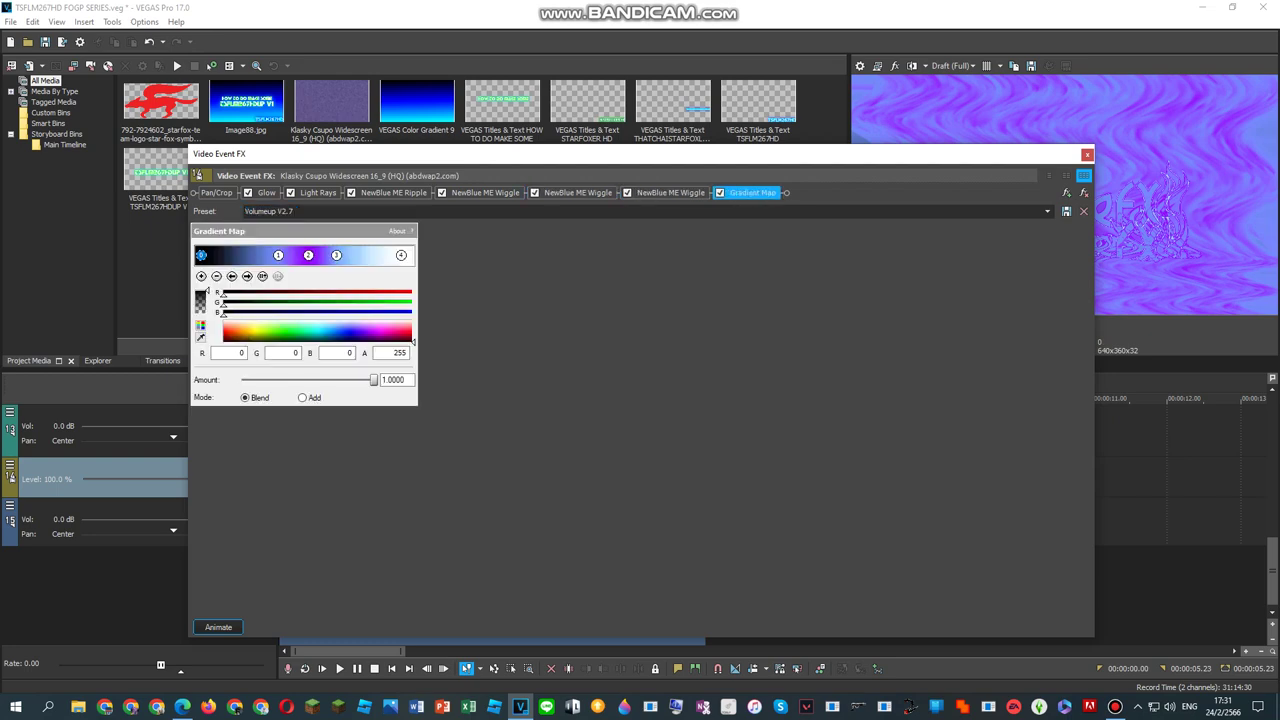
Step: Close the effects window, preview the clip with its current effects, and reopen the clip's video effects
click(1087, 154)
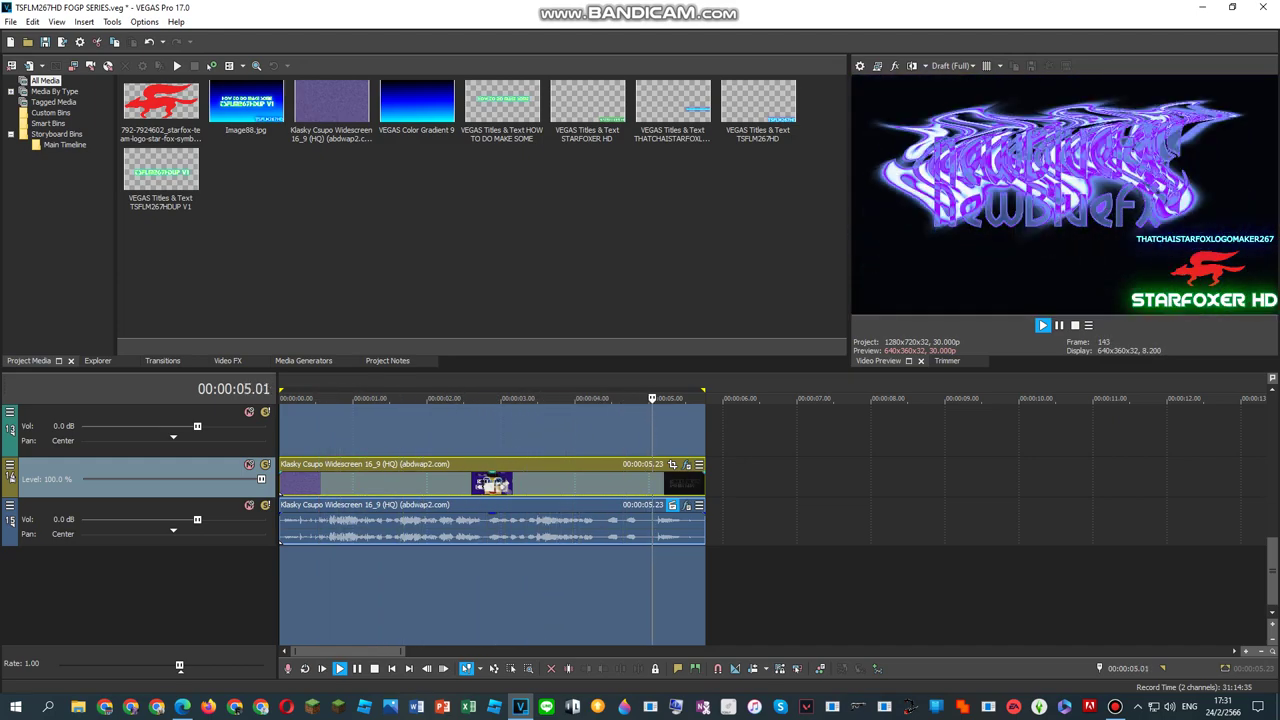
right_click(603, 483)
click(645, 161)
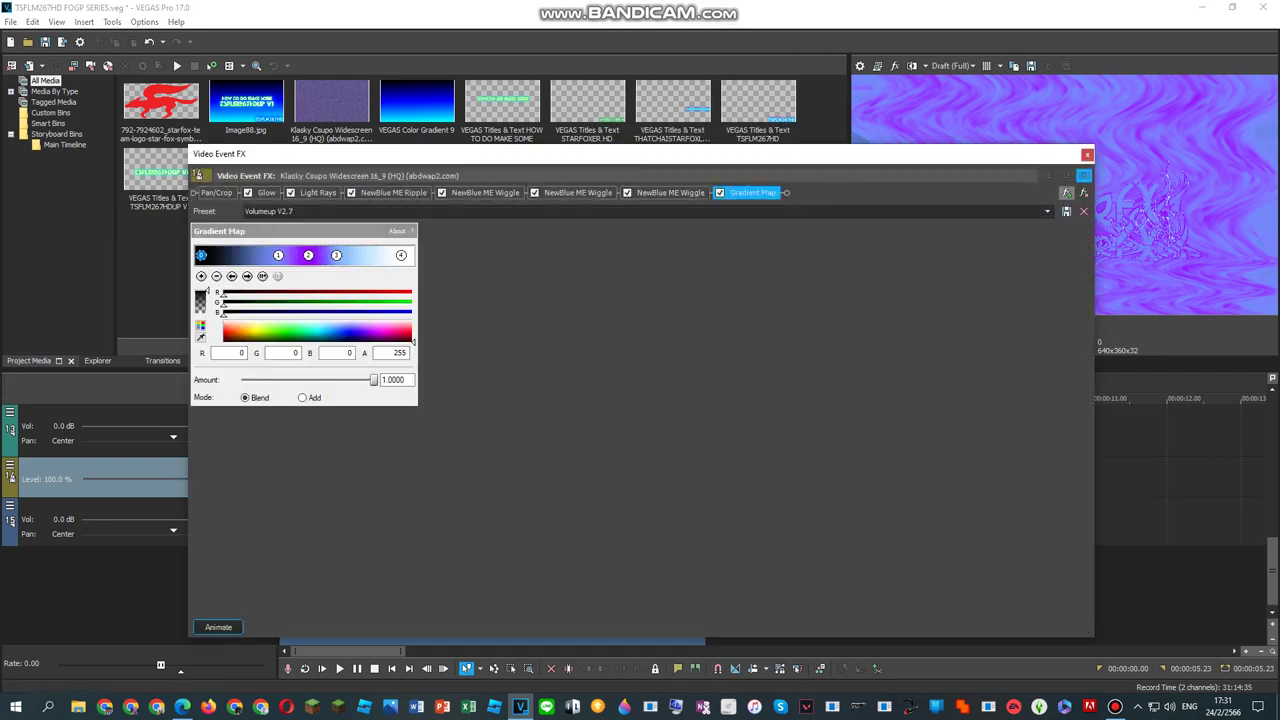
Step: Apply the Volumeup V2.8 preset to the clip's Gradient Map effect and close the effects window
click(1047, 211)
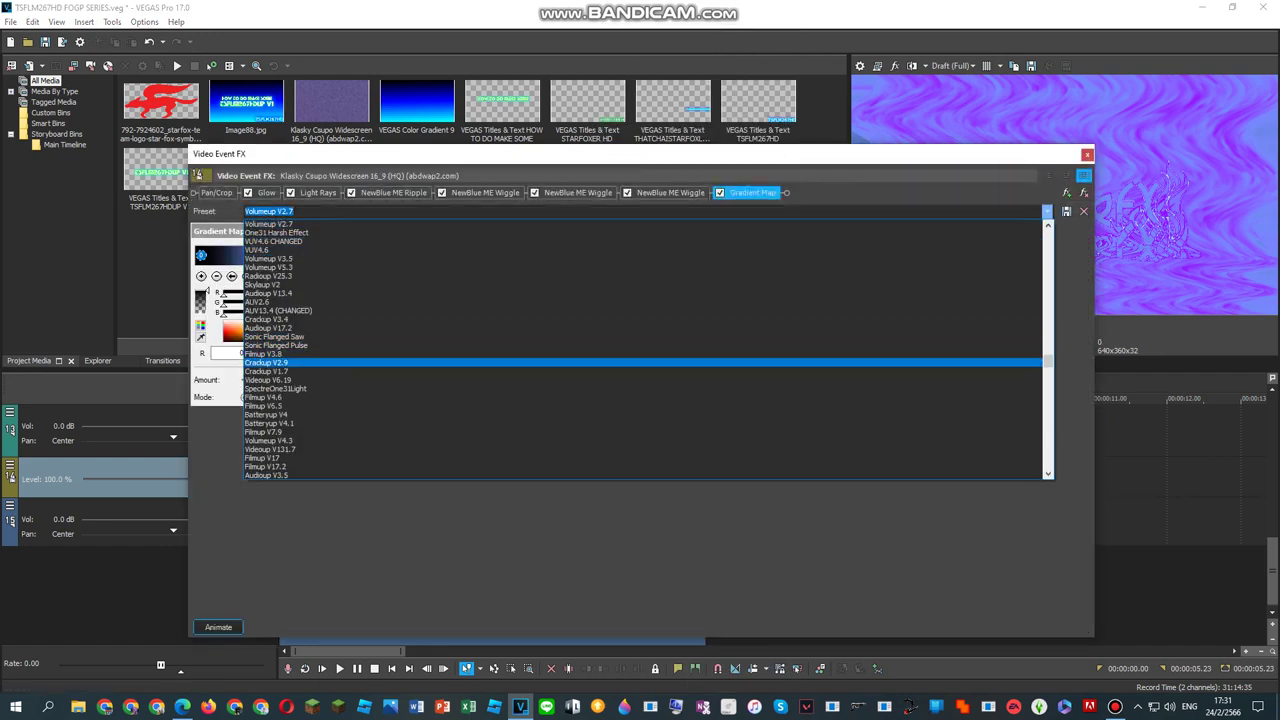
scroll(645, 350, down, 5)
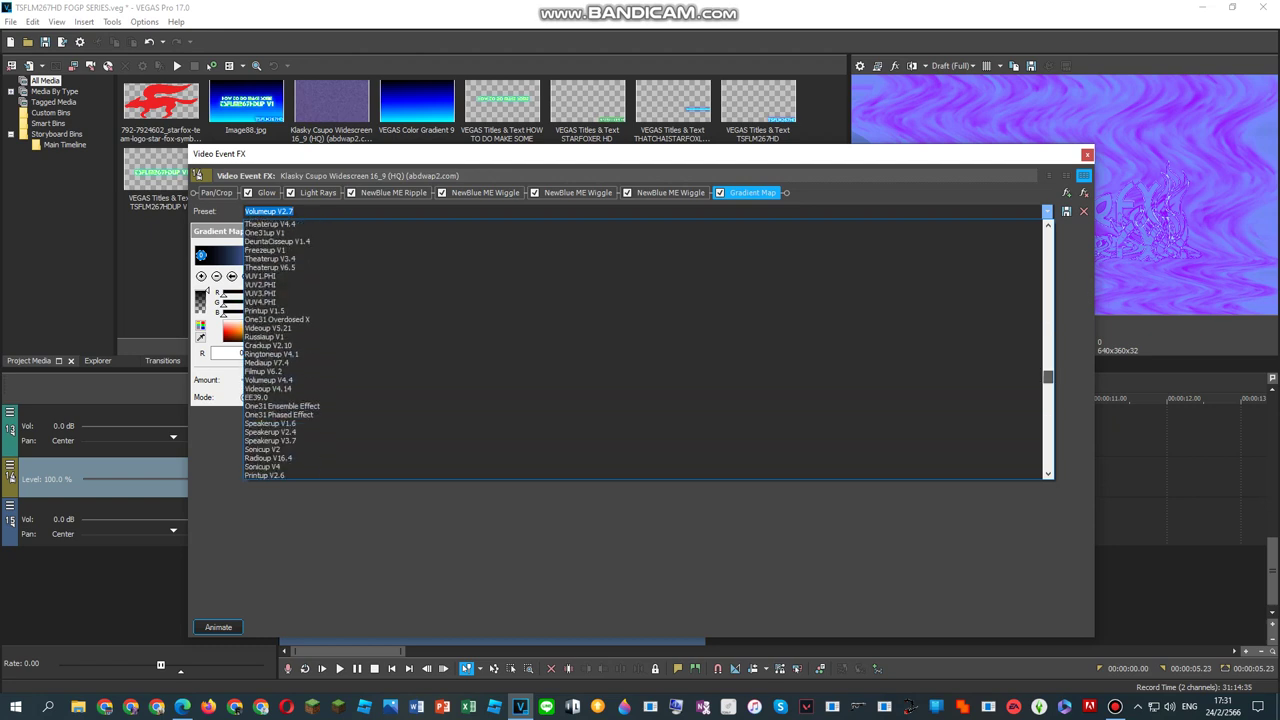
scroll(645, 350, down, 5)
scroll(645, 350, down, 3)
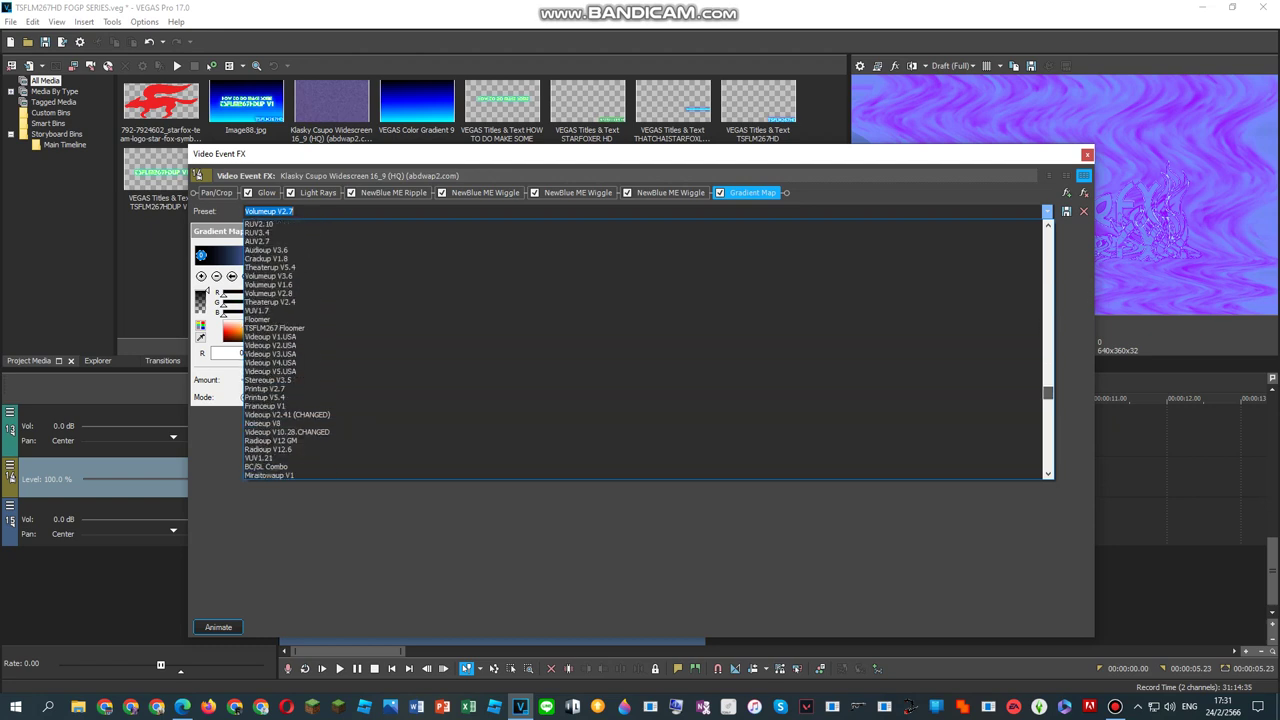
scroll(645, 350, down, 1)
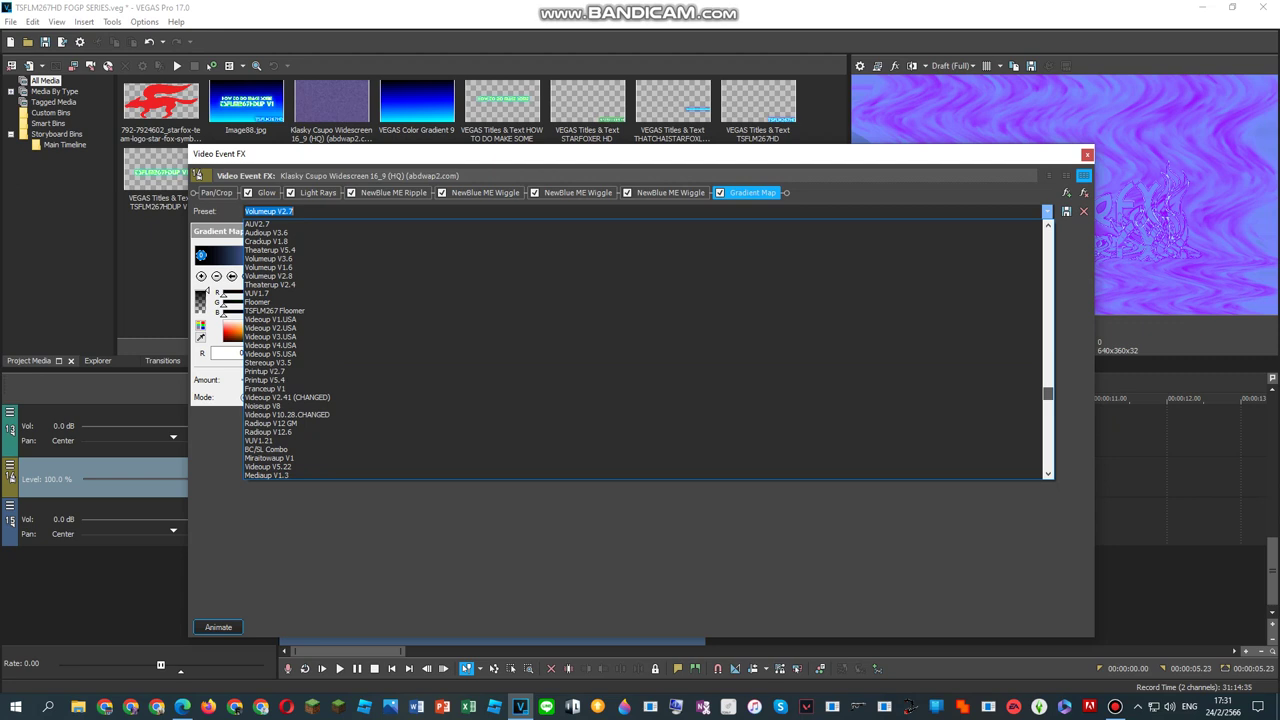
scroll(645, 350, up, 7)
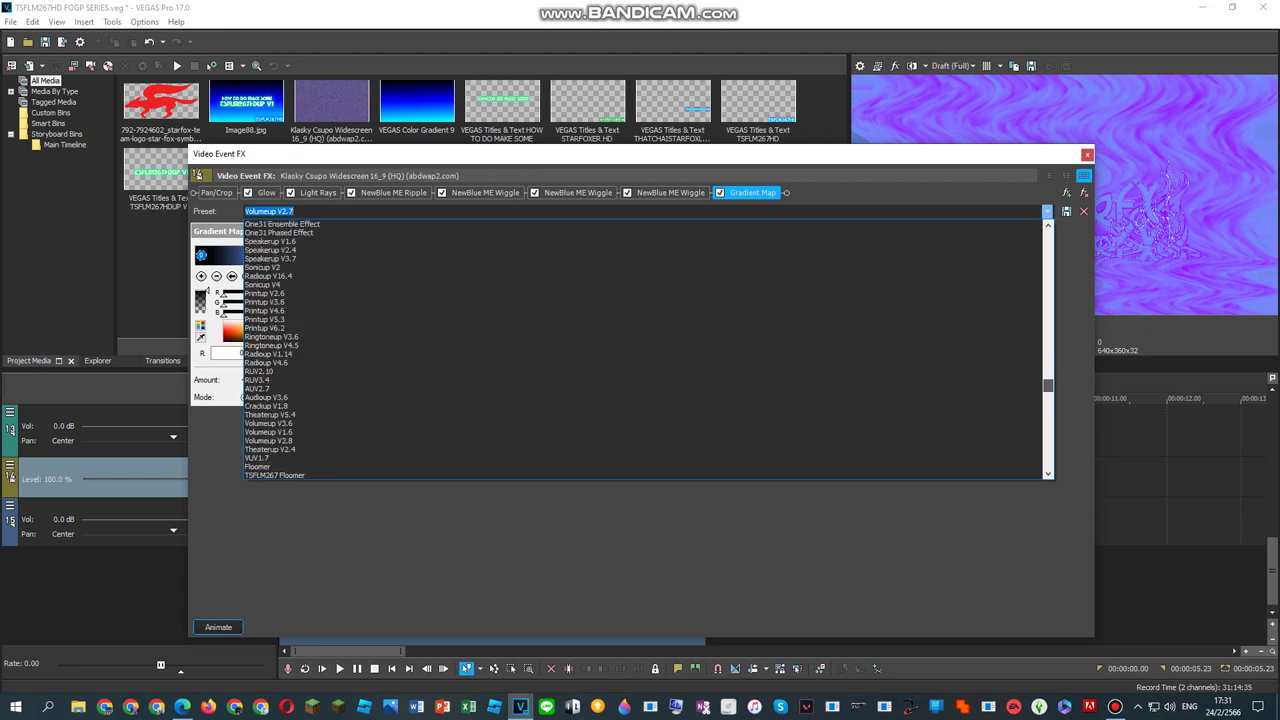
scroll(645, 350, up, 10)
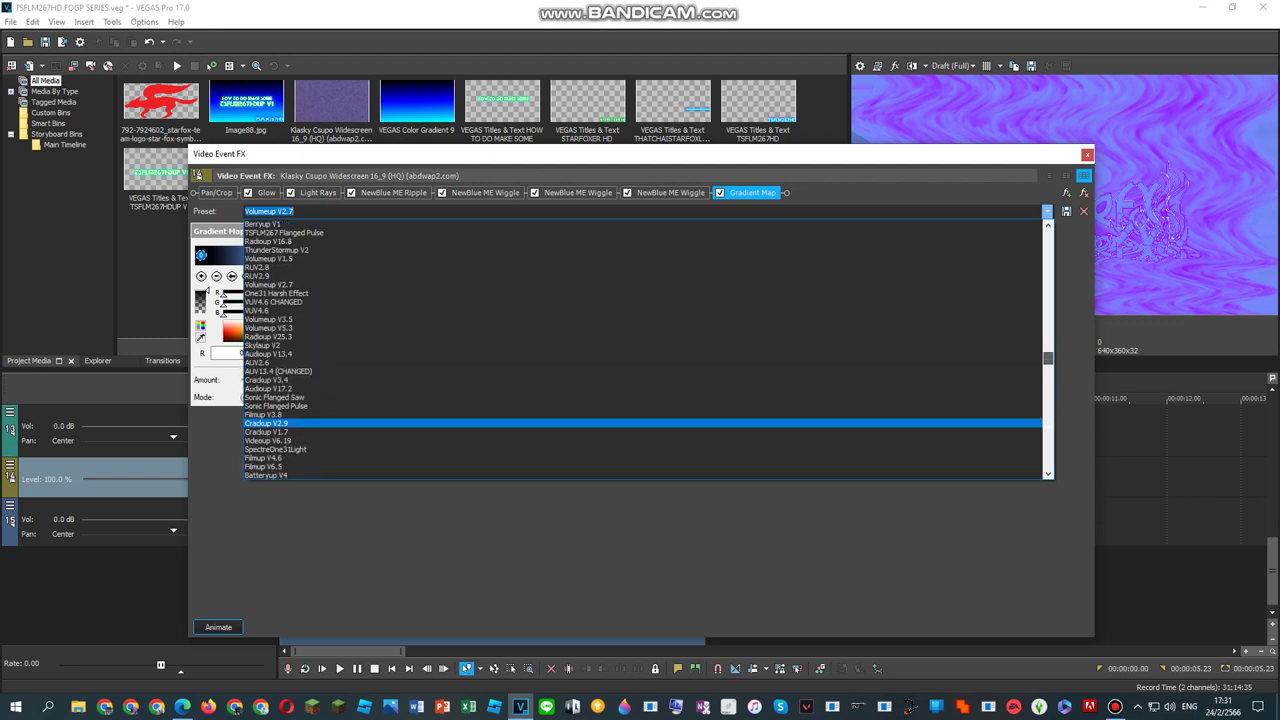
click(1047, 211)
click(1047, 211)
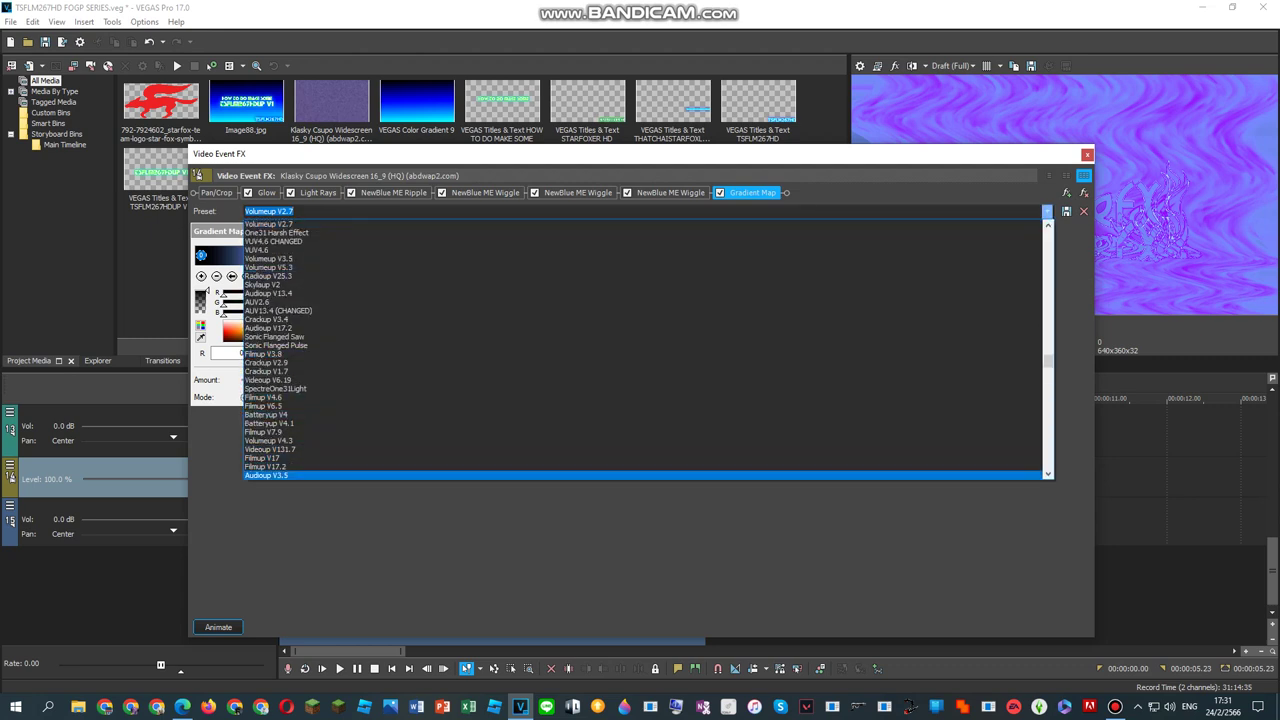
scroll(645, 350, down, 3)
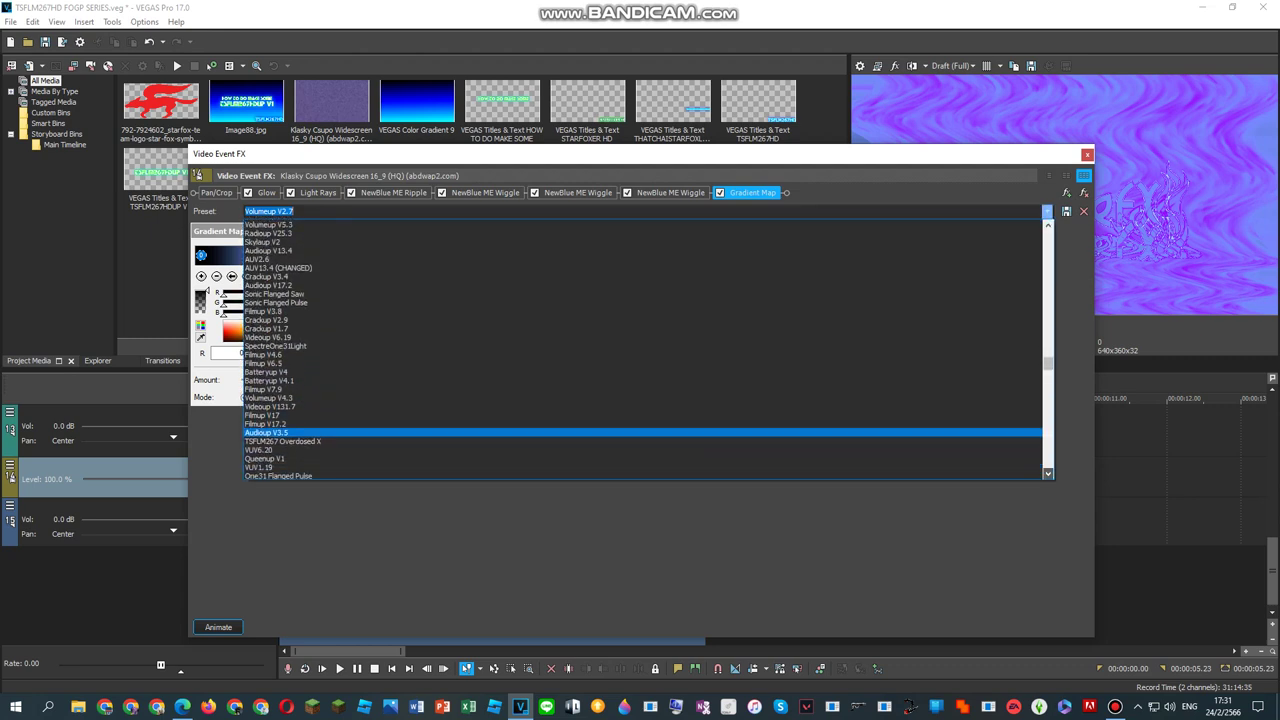
scroll(645, 350, down, 5)
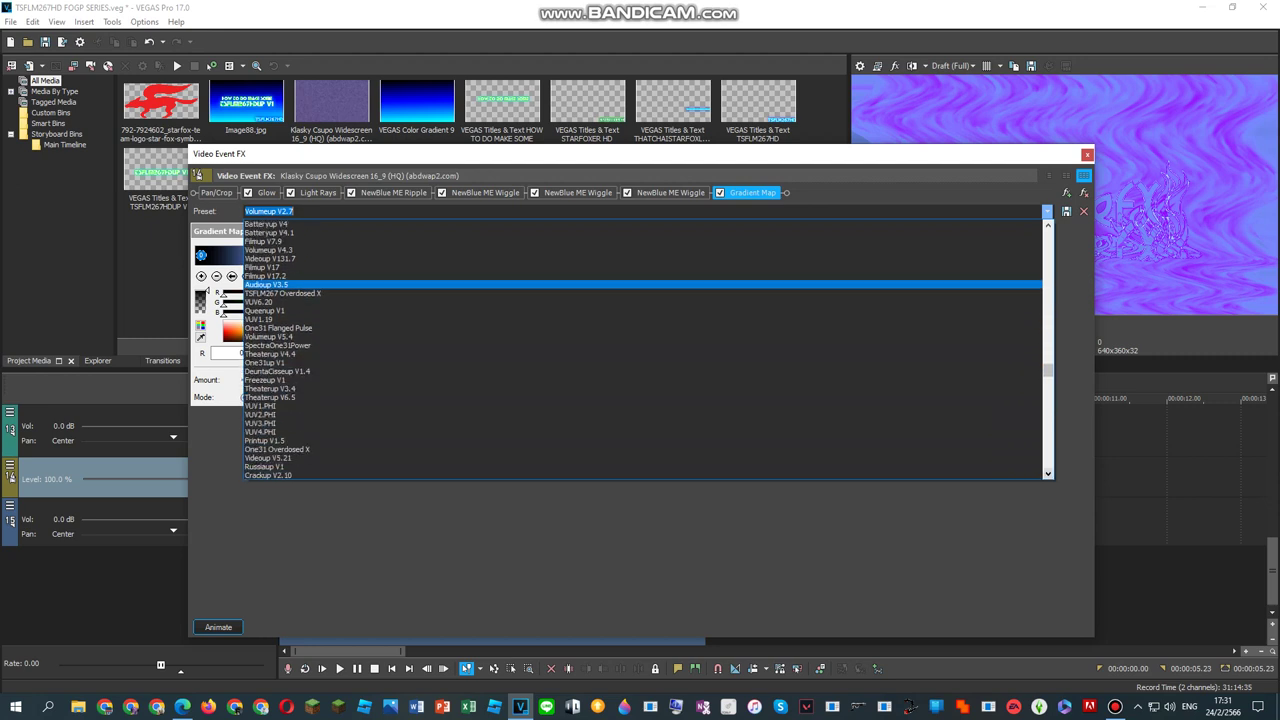
scroll(645, 350, down, 4)
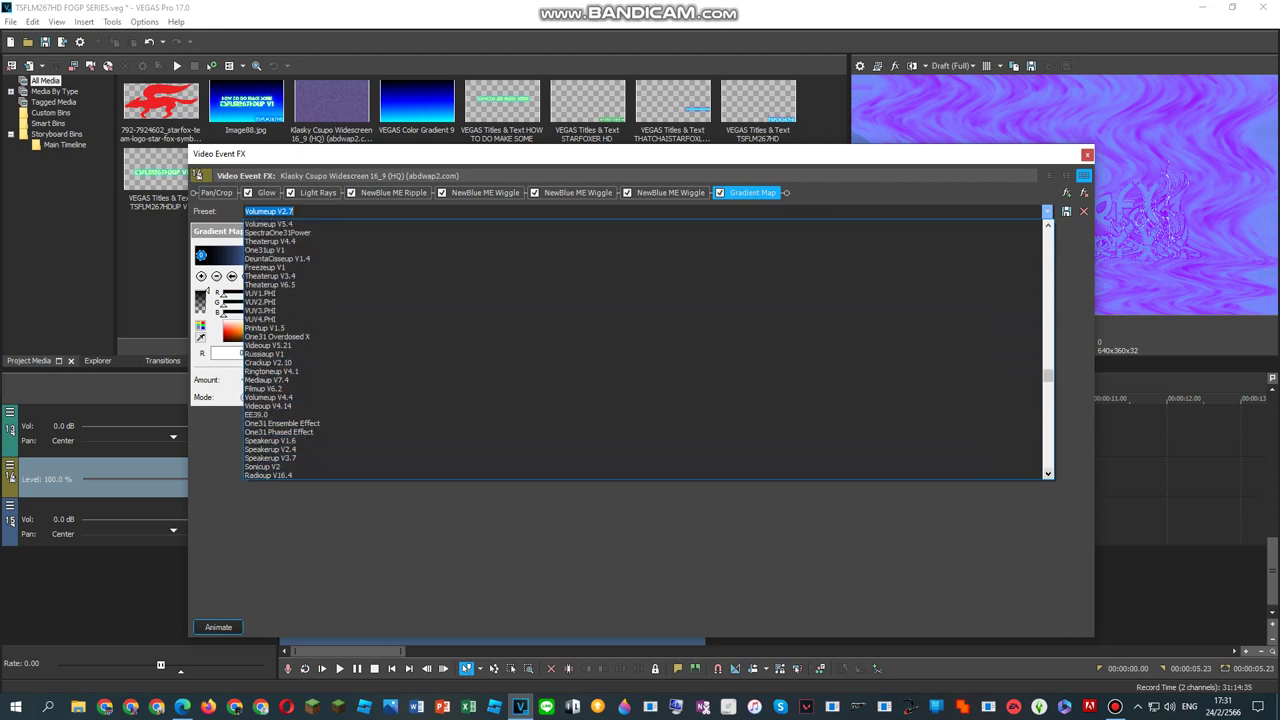
scroll(645, 350, down, 5)
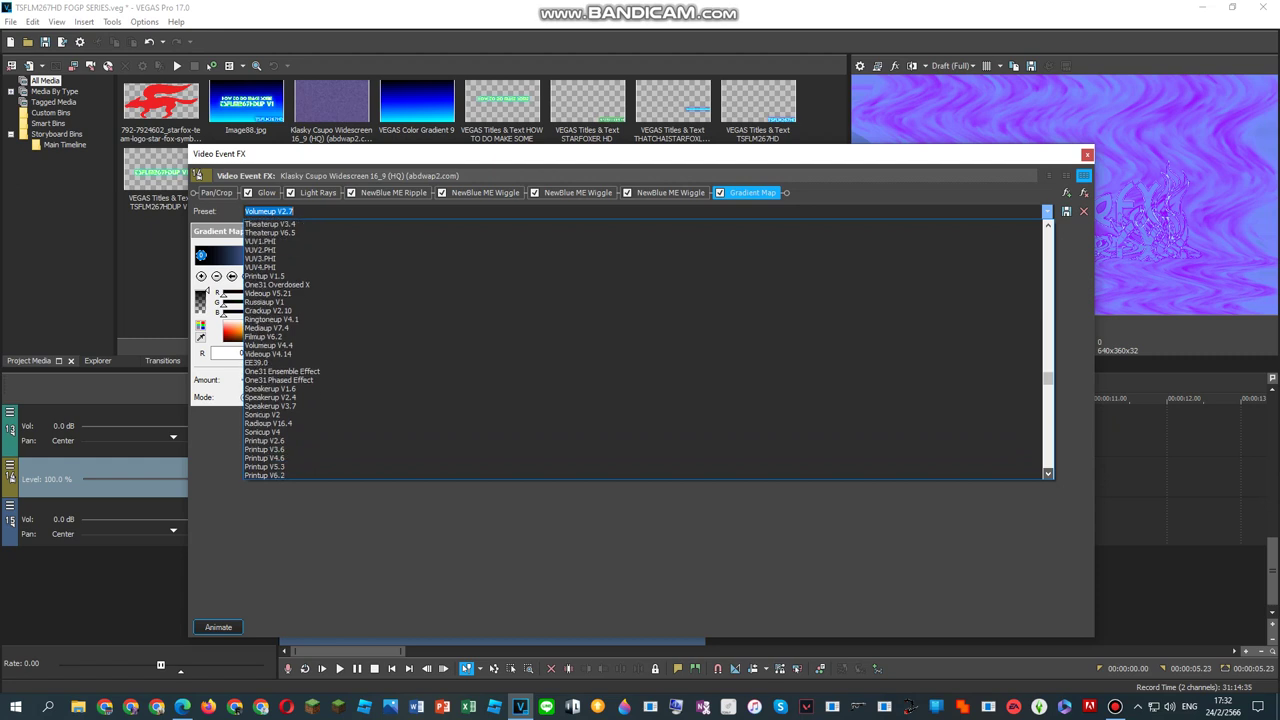
scroll(645, 350, down, 3)
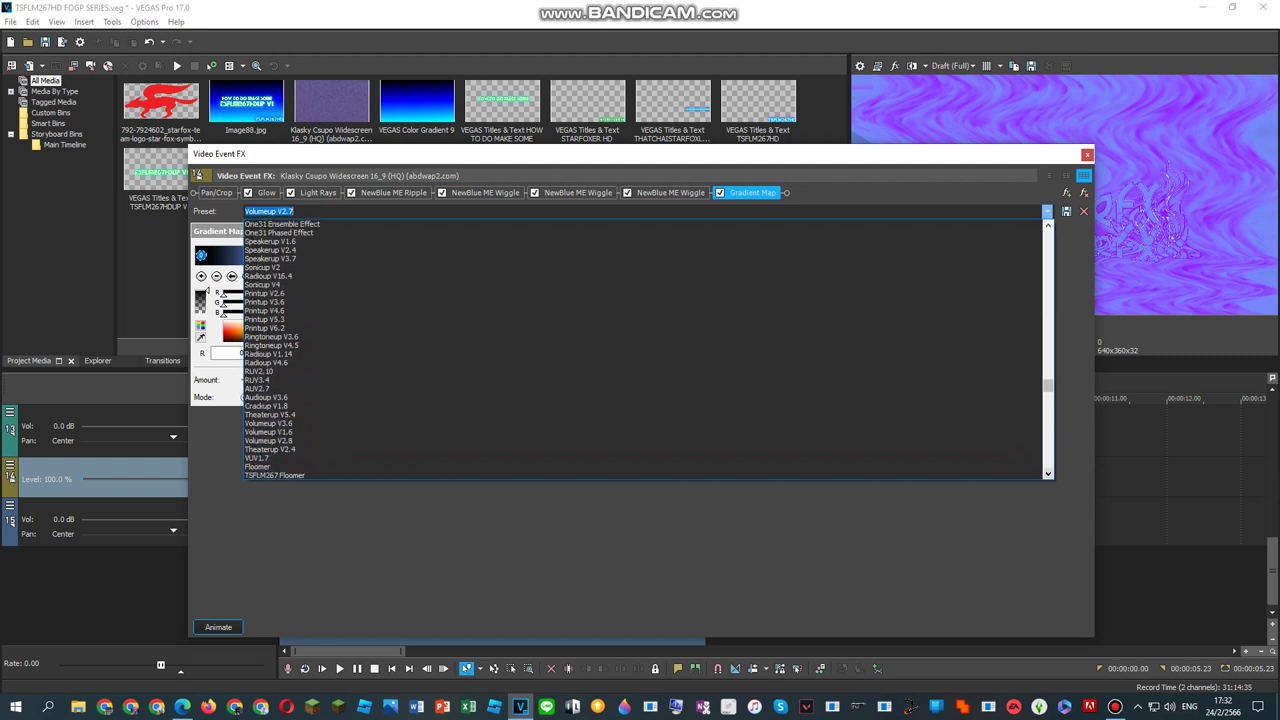
click(268, 440)
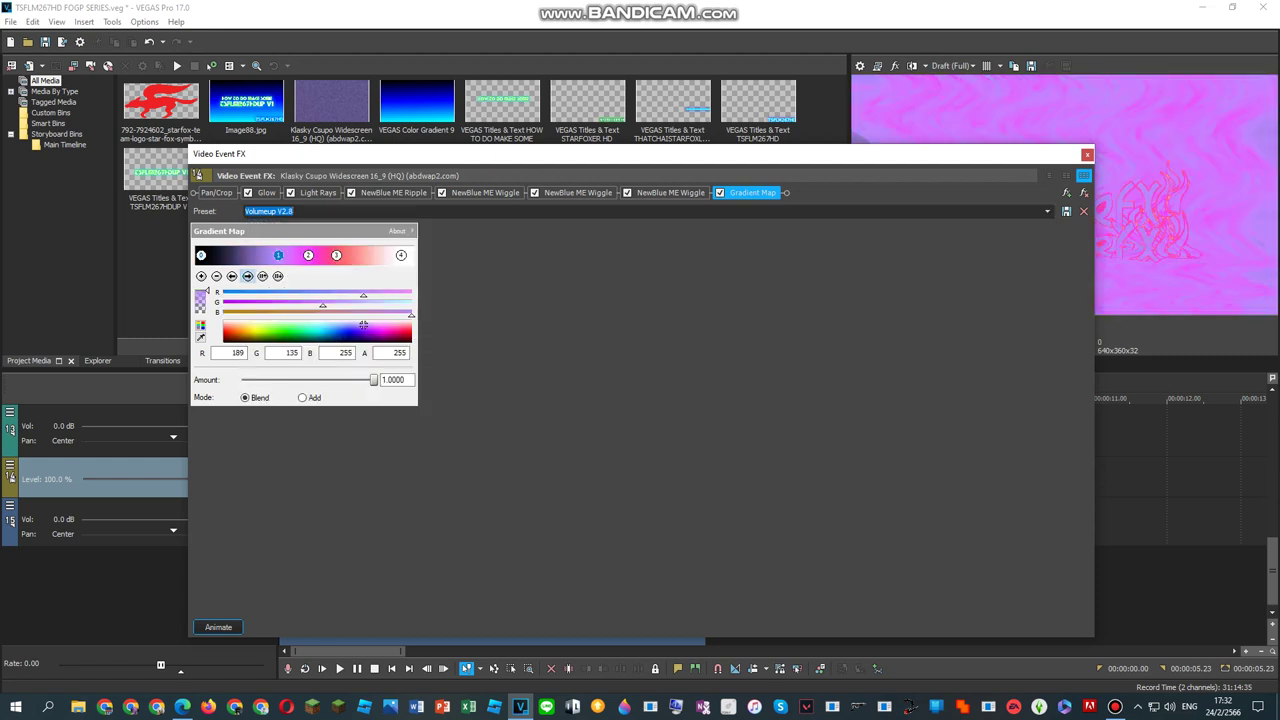
click(1086, 154)
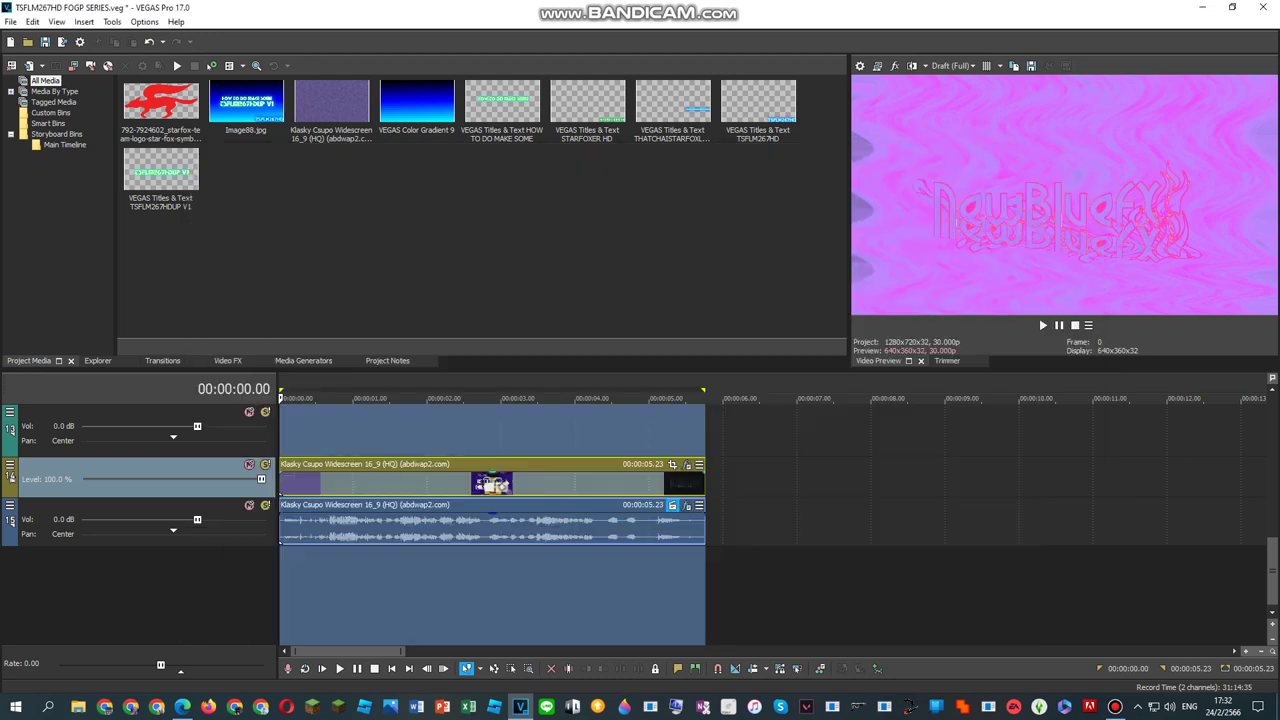
Step: Open the audio effects of the Klasky Csupo clip's audio event
right_click(666, 523)
click(710, 225)
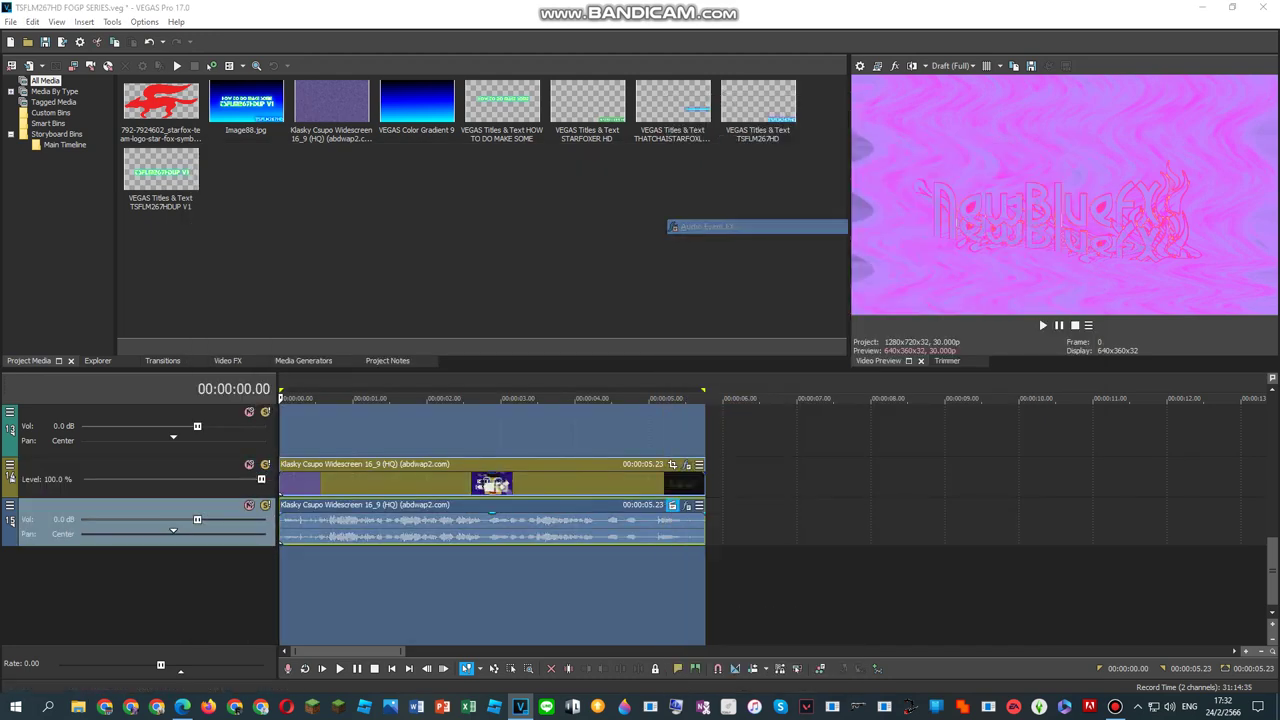
Step: Switch to Microsoft Edge and open the uploader's channel from the Volumeup V2.7 search result in a new tab
click(182, 707)
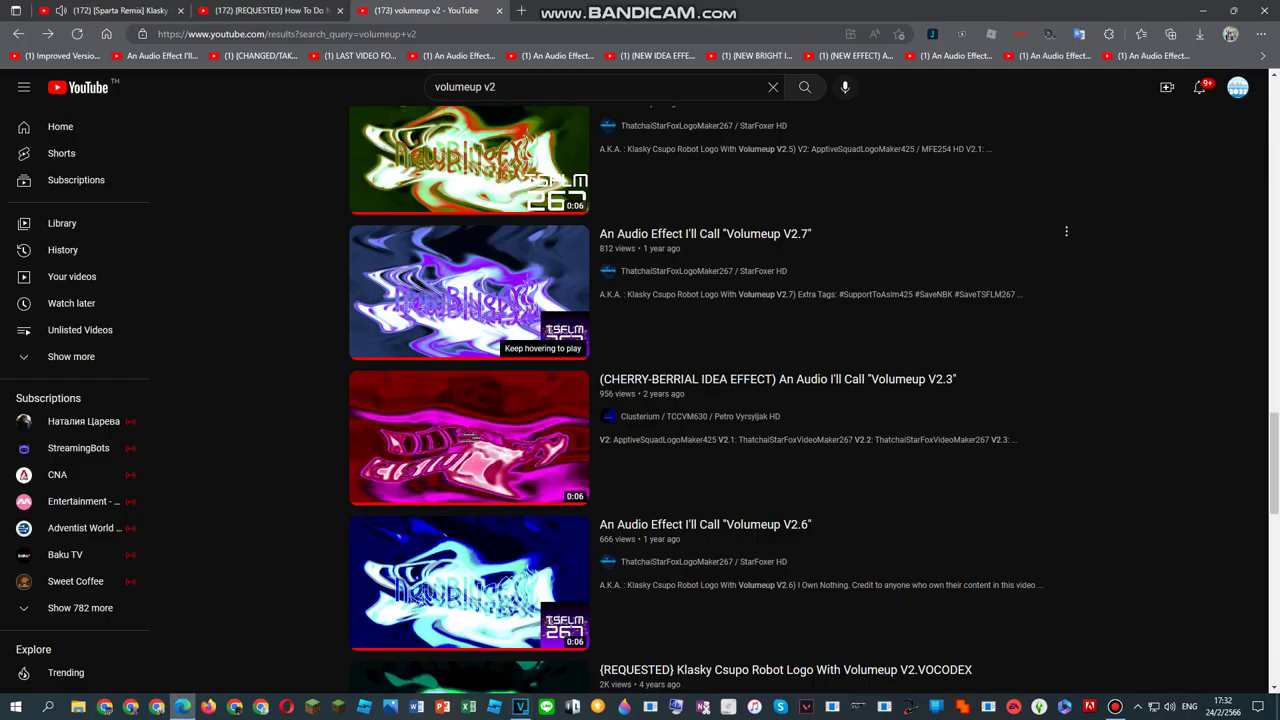
right_click(604, 267)
click(648, 277)
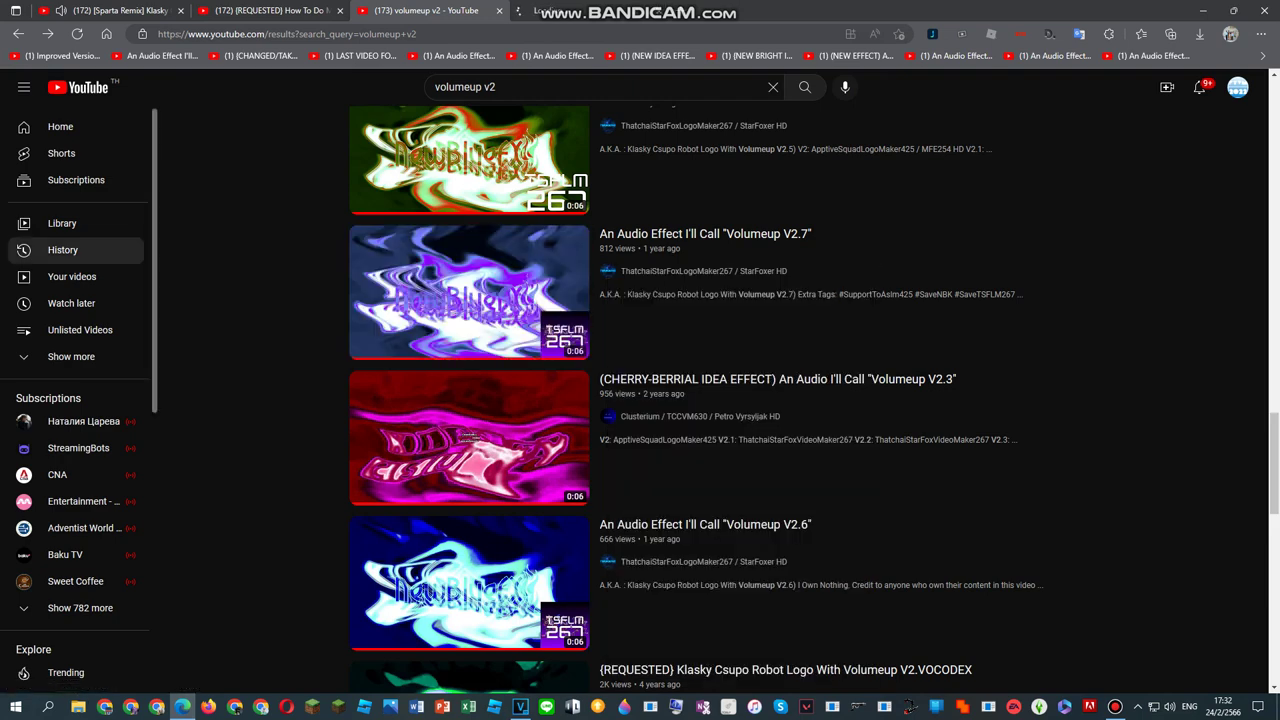
click(576, 11)
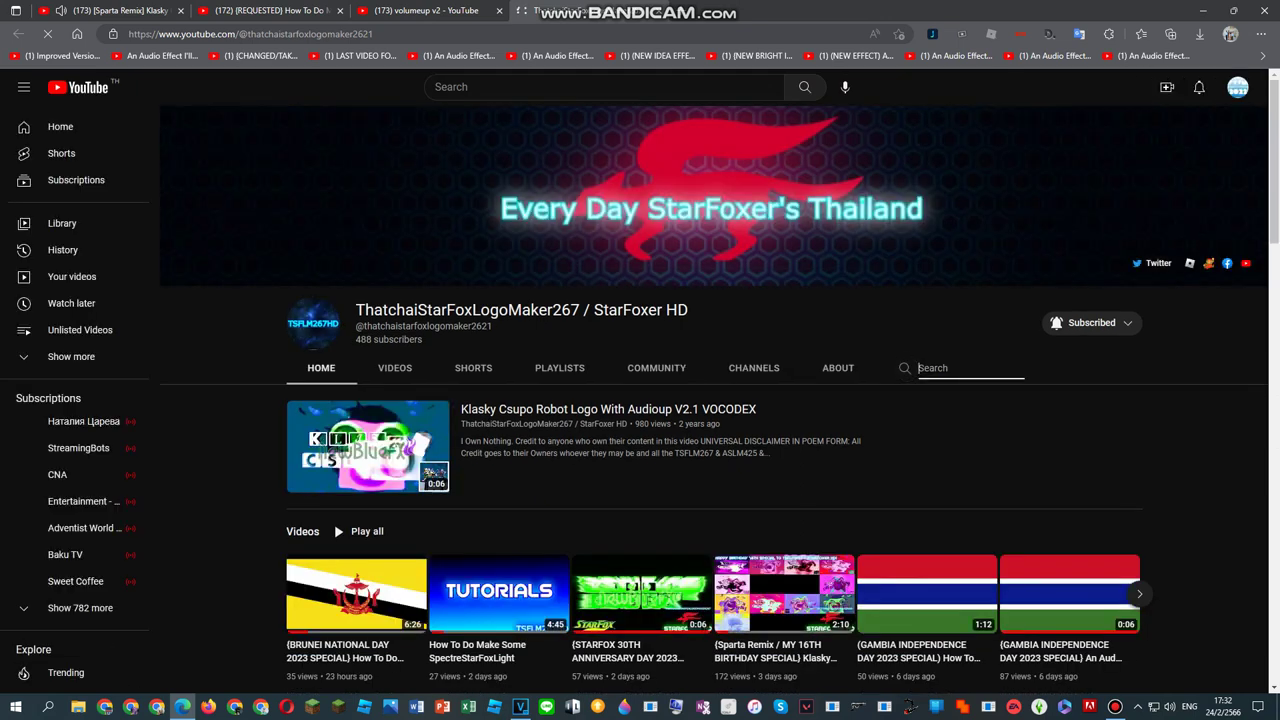
Step: Search the channel for "effects" and open the "8 New Effects" video, reloading it past the advertisement
text(s)
key(Return)
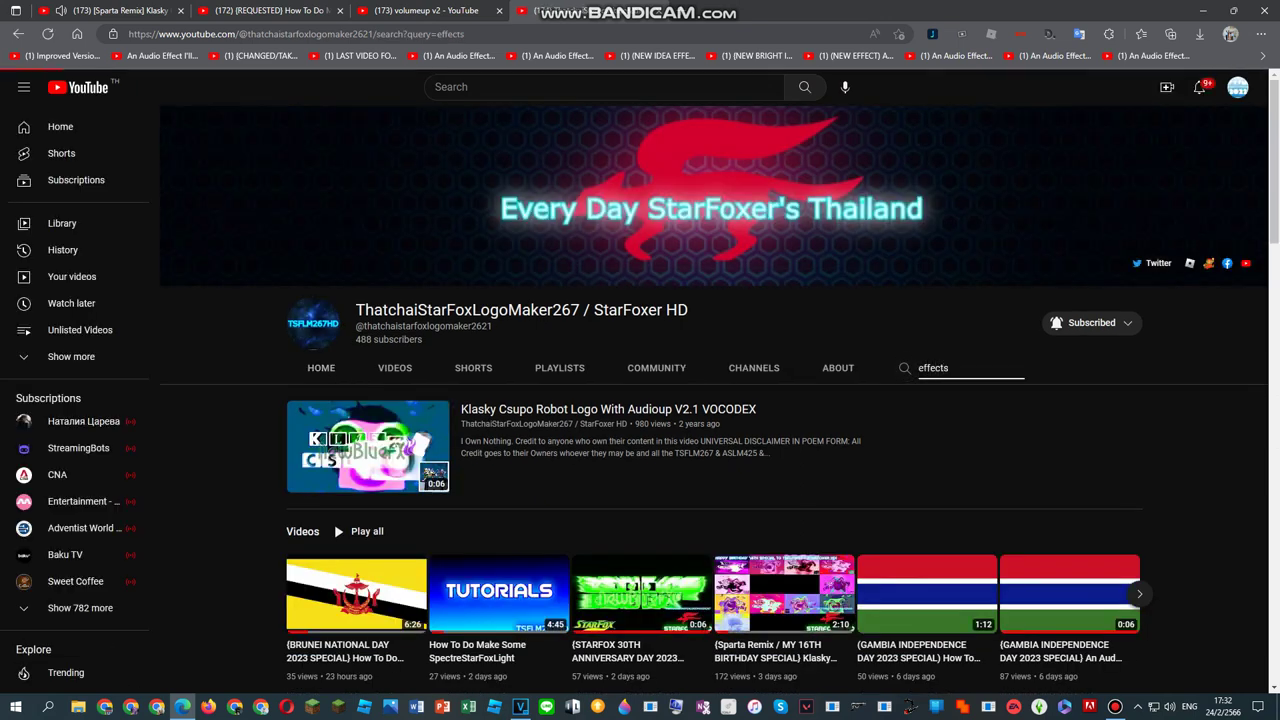
click(368, 554)
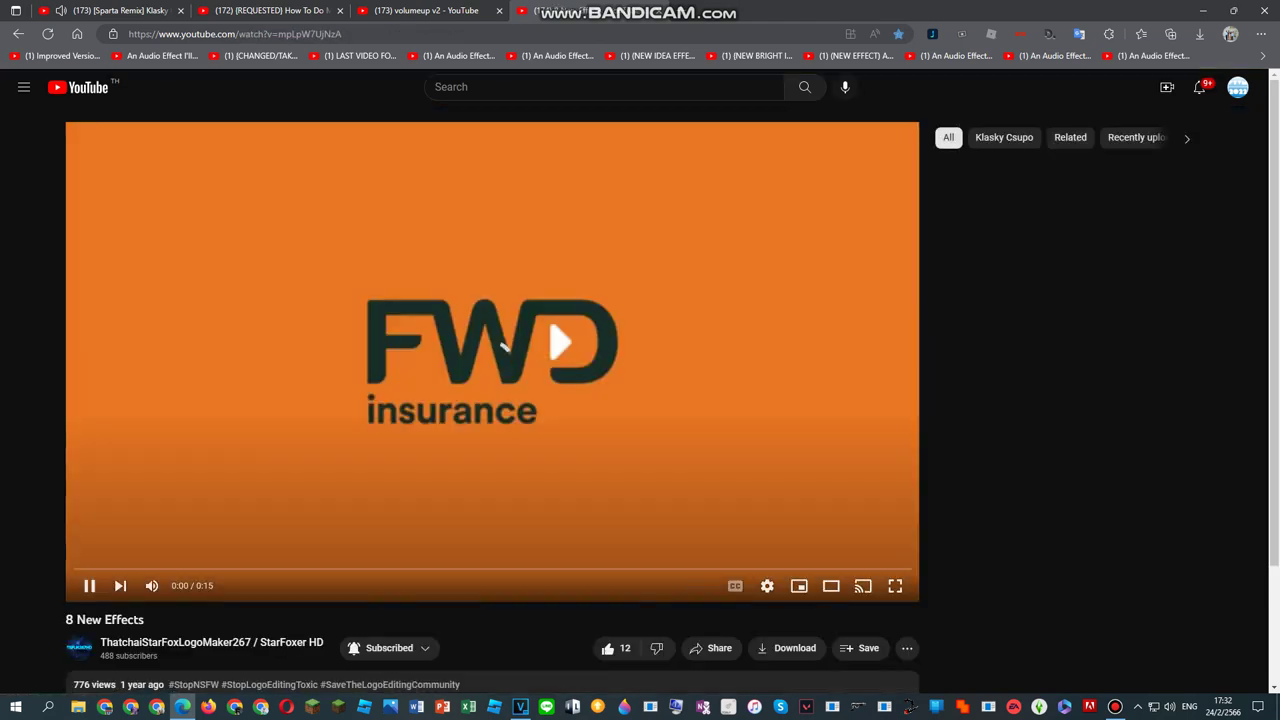
click(18, 34)
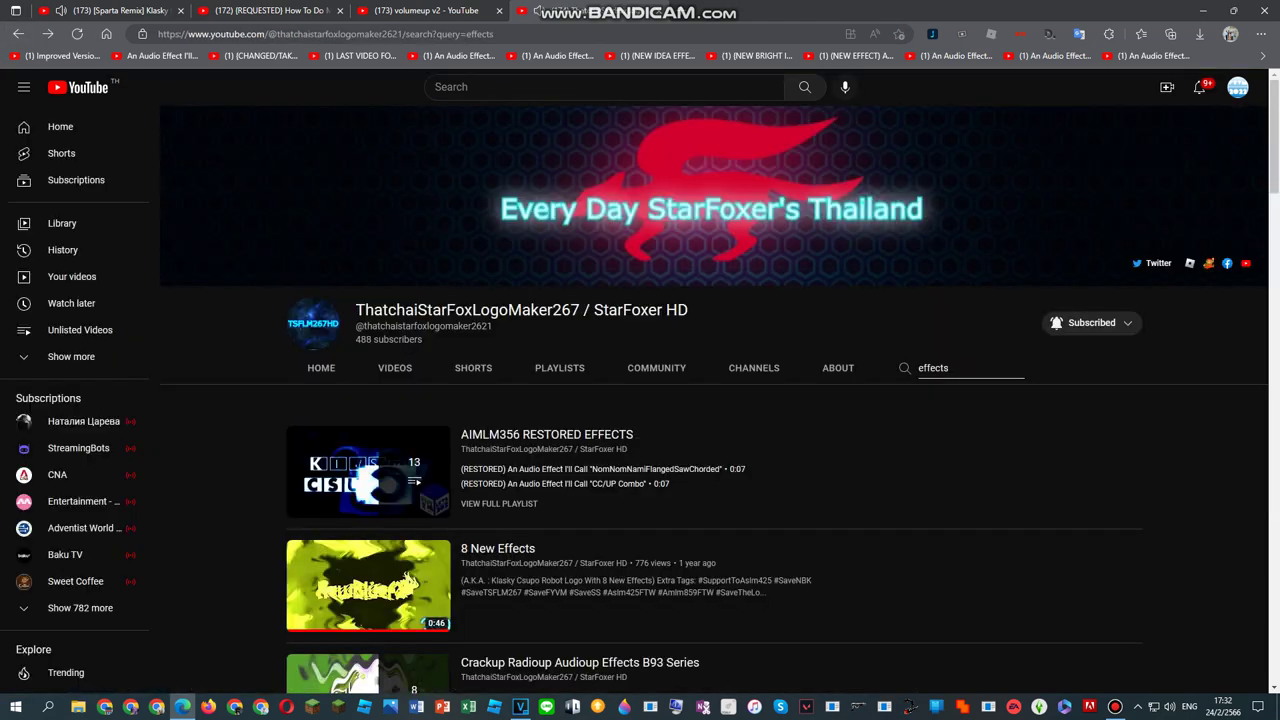
key(alt+Right)
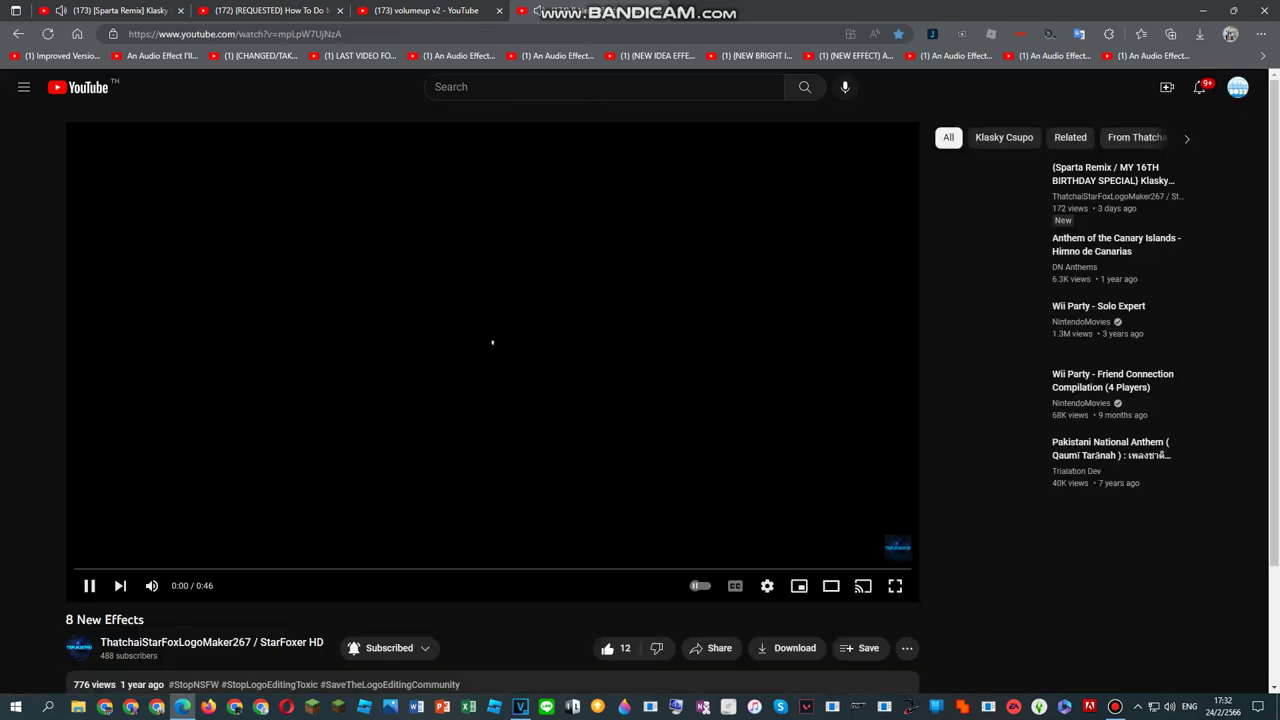
Step: Watch the "8 New Effects" video from about 0:37, leaving the Sparta Remix video in the first tab to stop its playback
drag(453, 569, 747, 569)
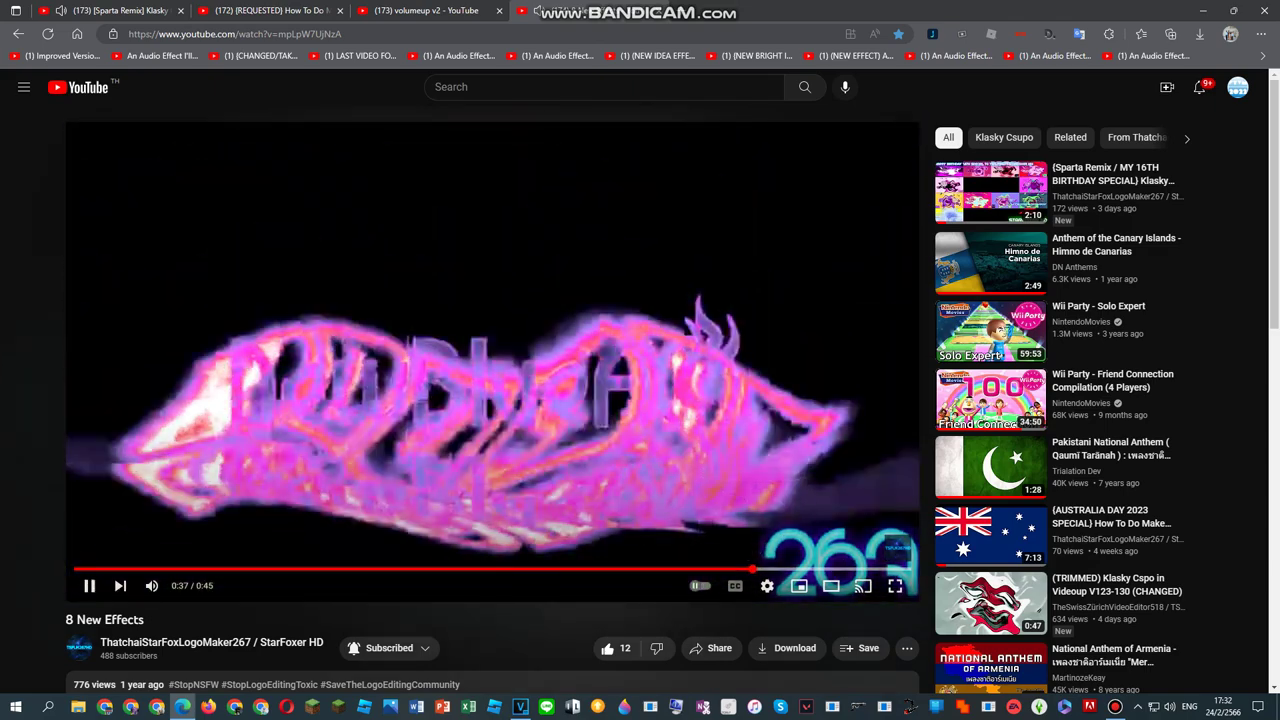
key(space)
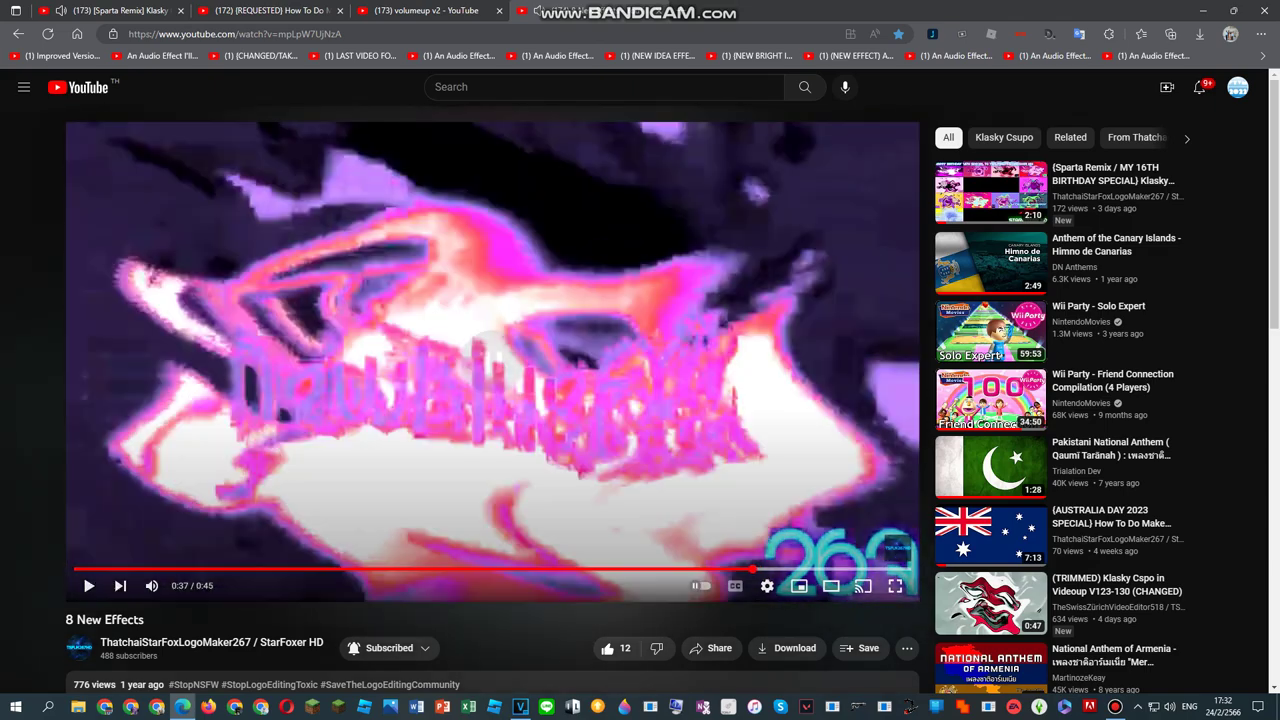
click(18, 33)
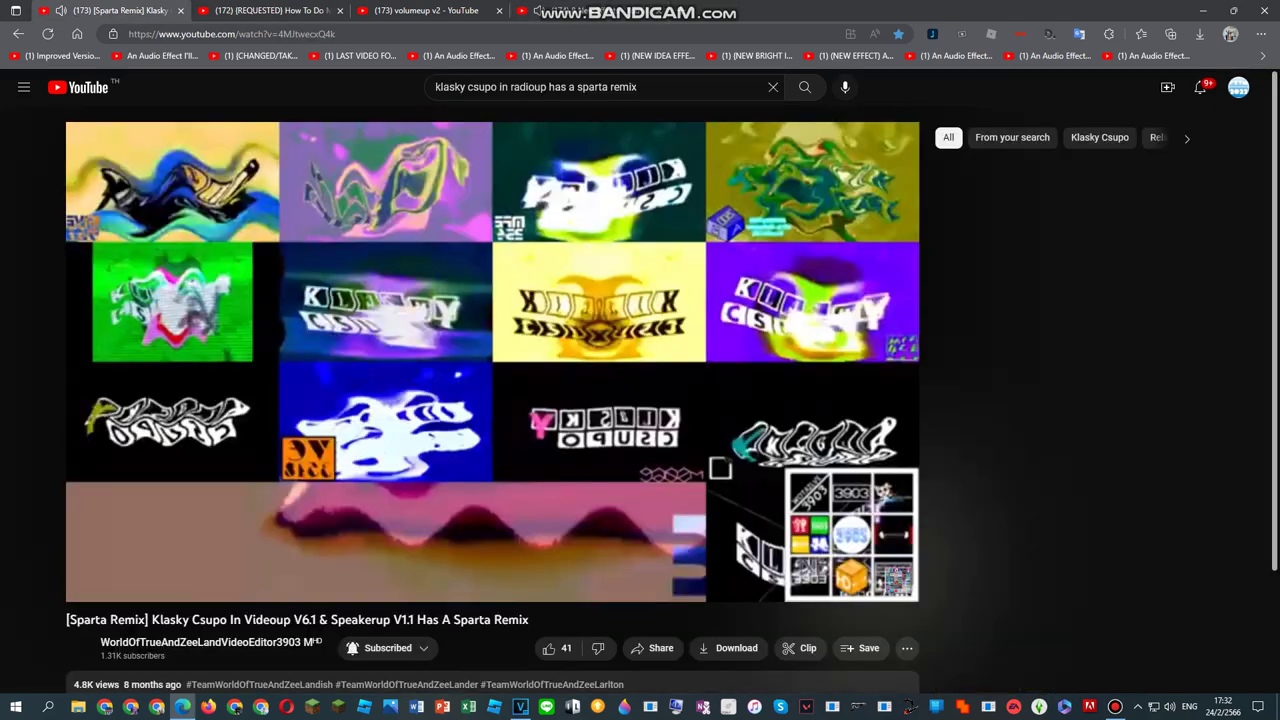
click(18, 33)
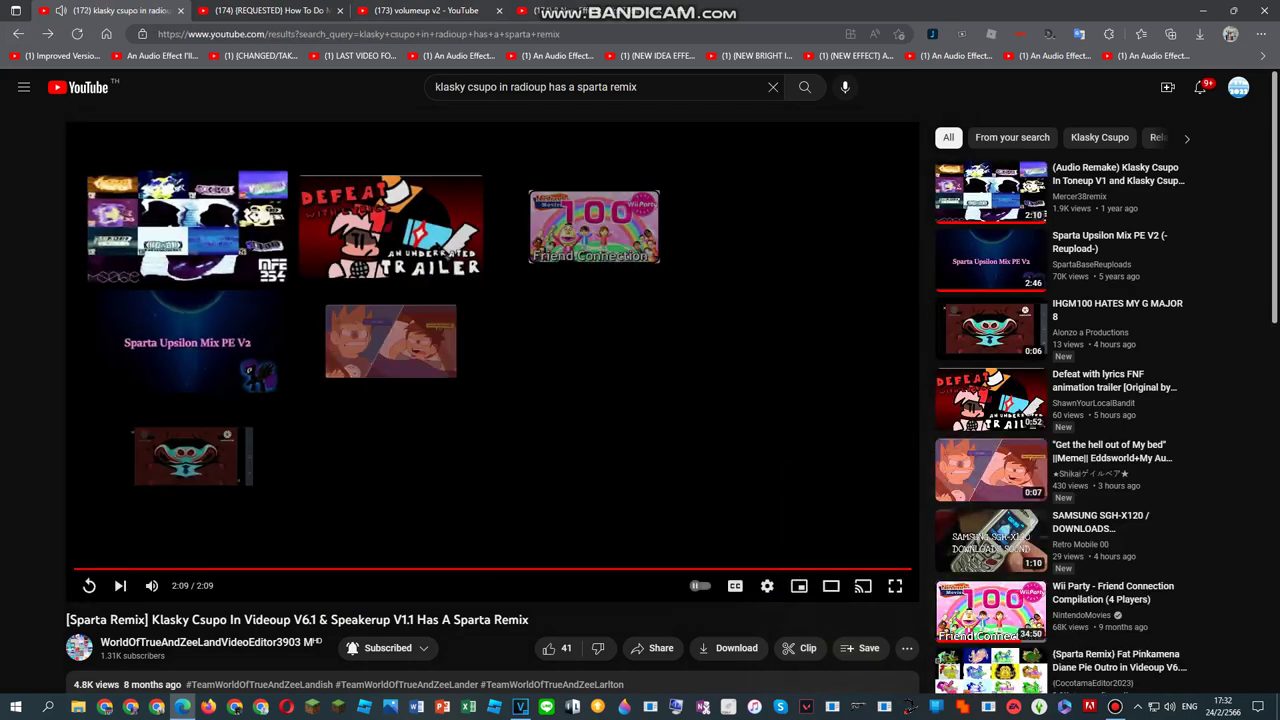
click(570, 10)
key(space)
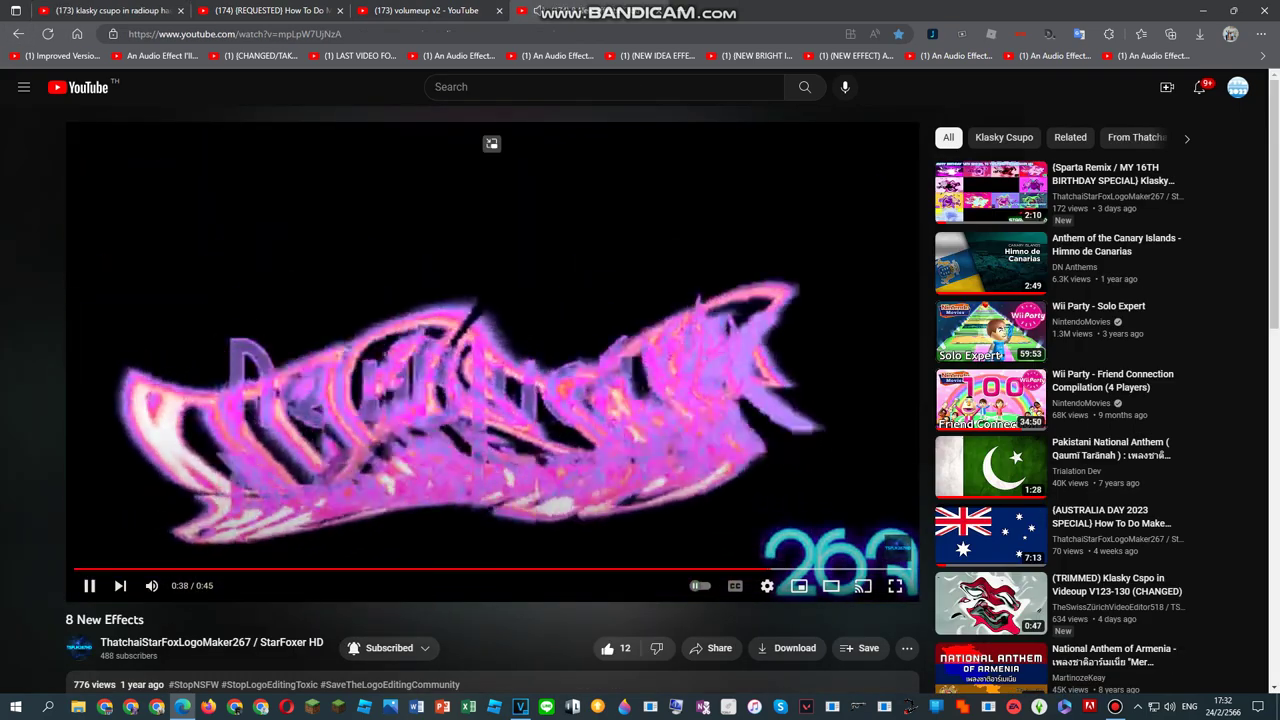
click(729, 568)
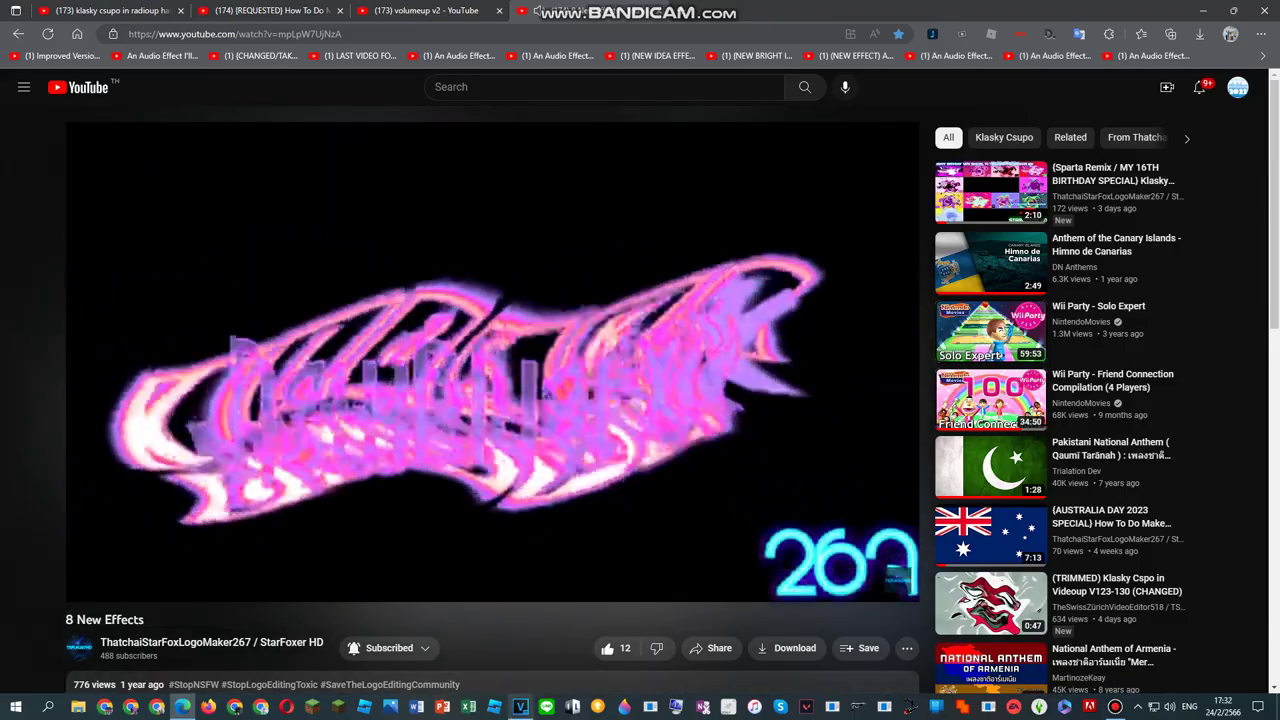
Step: Switch back to VEGAS Pro, play the clip with the Vocodex audio effect on display, and close the audio effects window
key(alt+Tab)
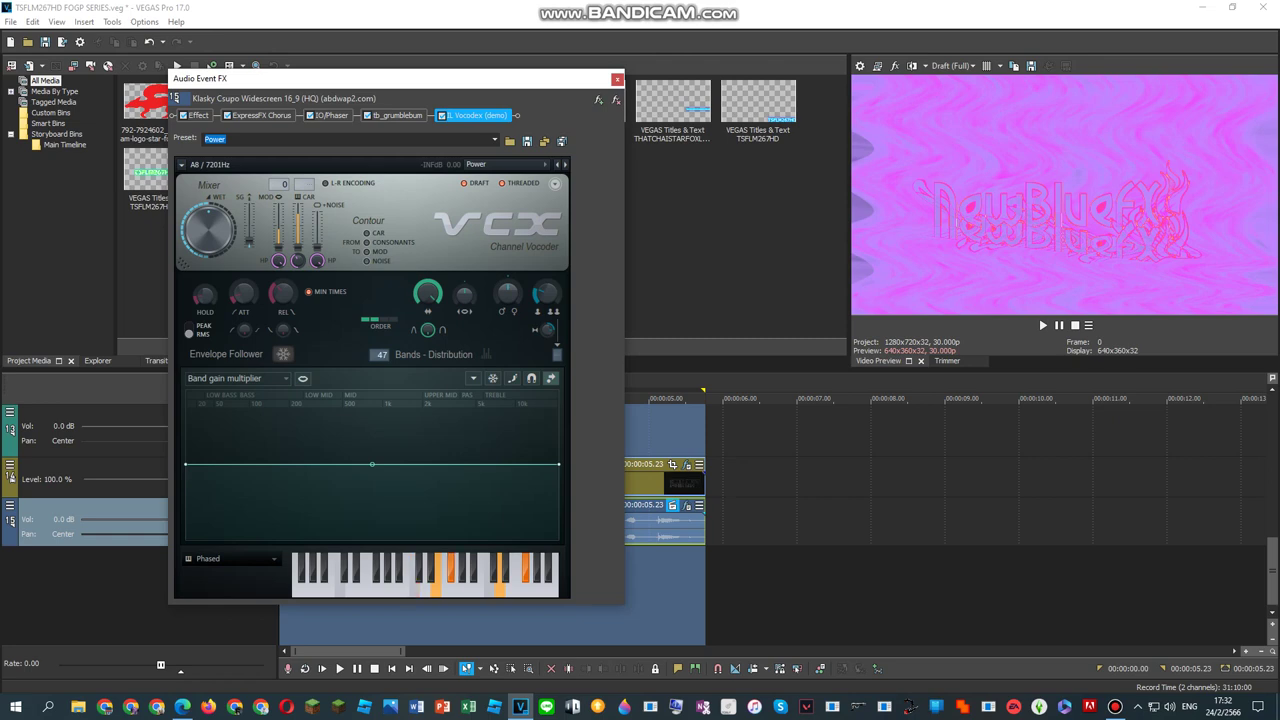
key(space)
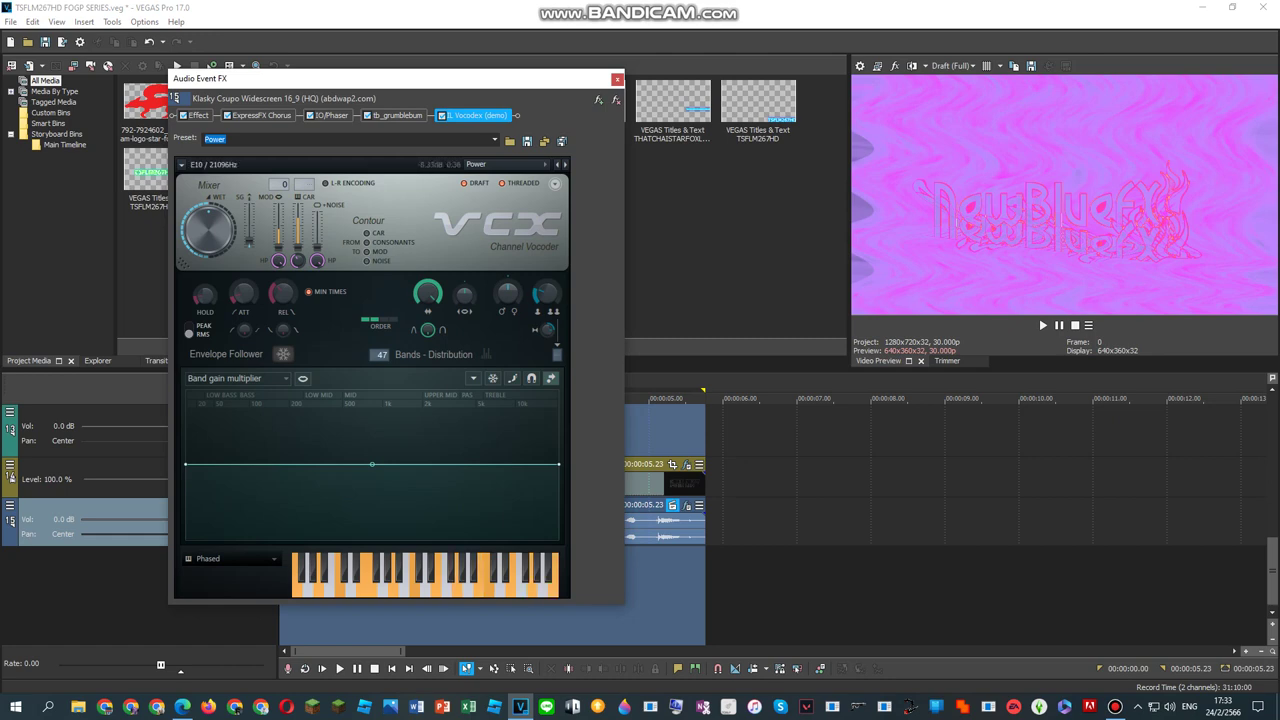
click(617, 79)
Step: Open the Klasky Csupo clip's video effects and look through the earlier presets of the first NewBlue ME Wiggle effect
right_click(533, 484)
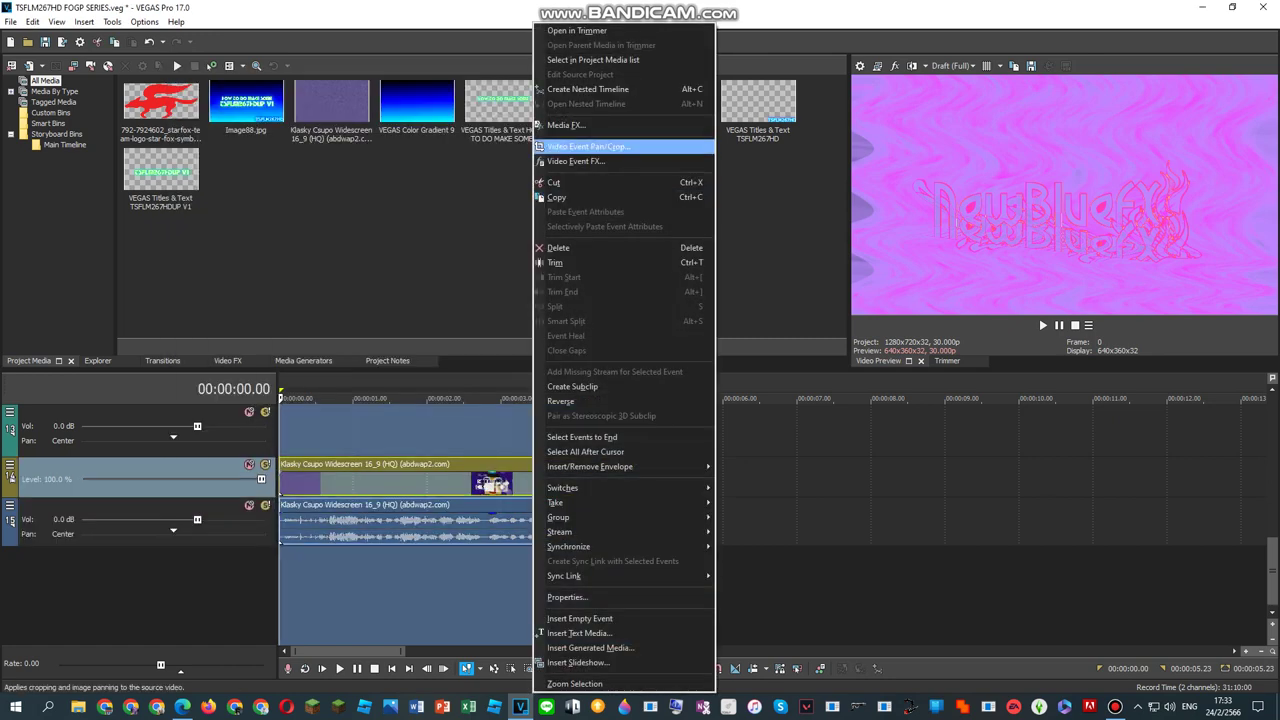
click(576, 162)
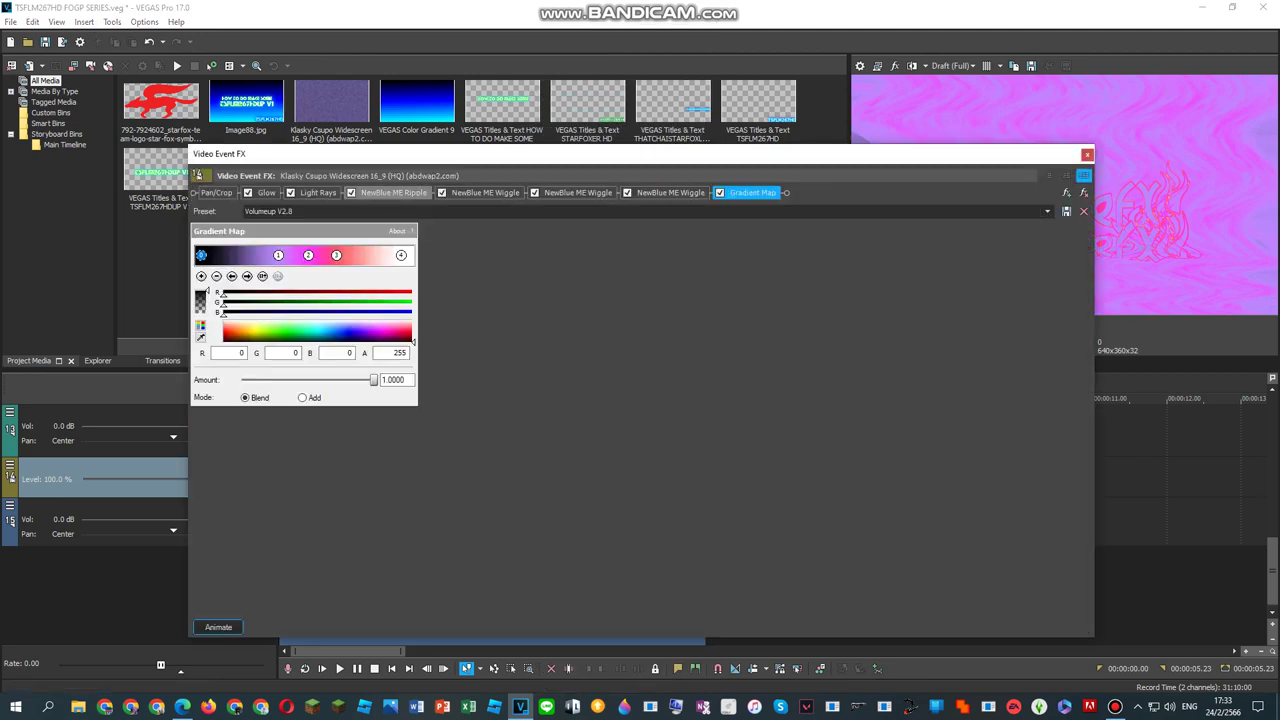
click(485, 192)
click(1047, 211)
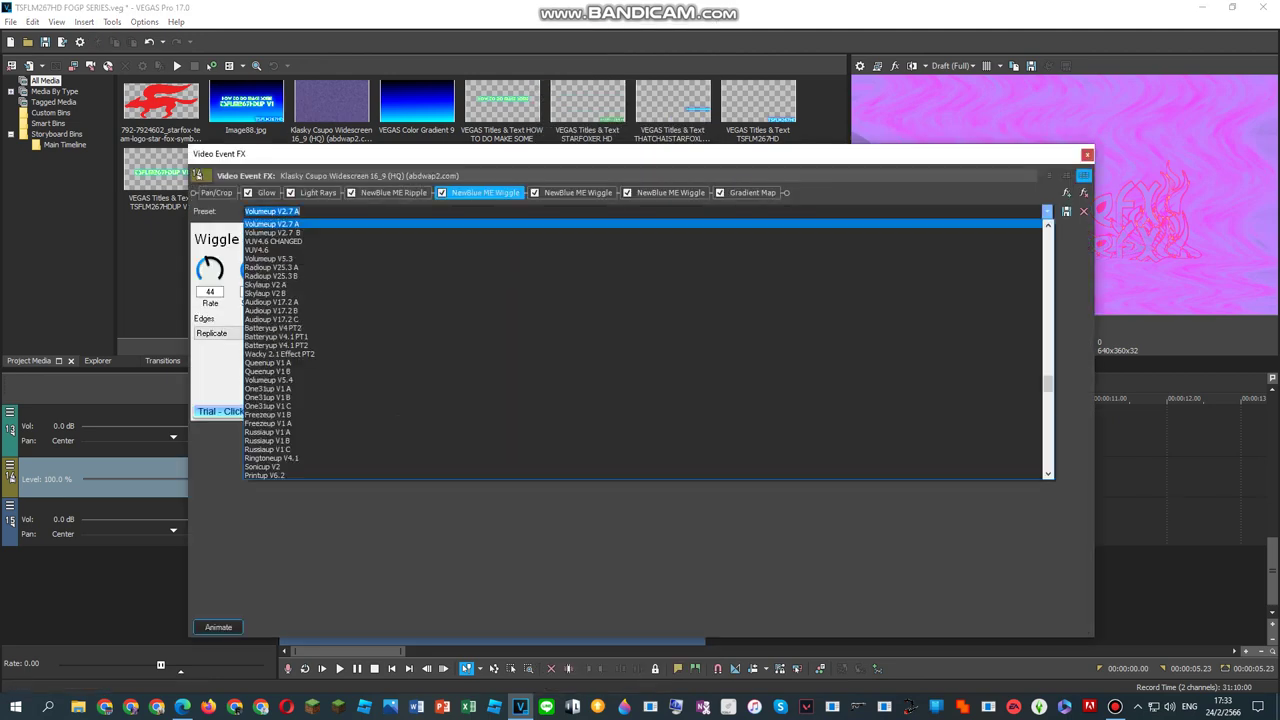
drag(1048, 384, 1048, 380)
scroll(644, 350, up, 8)
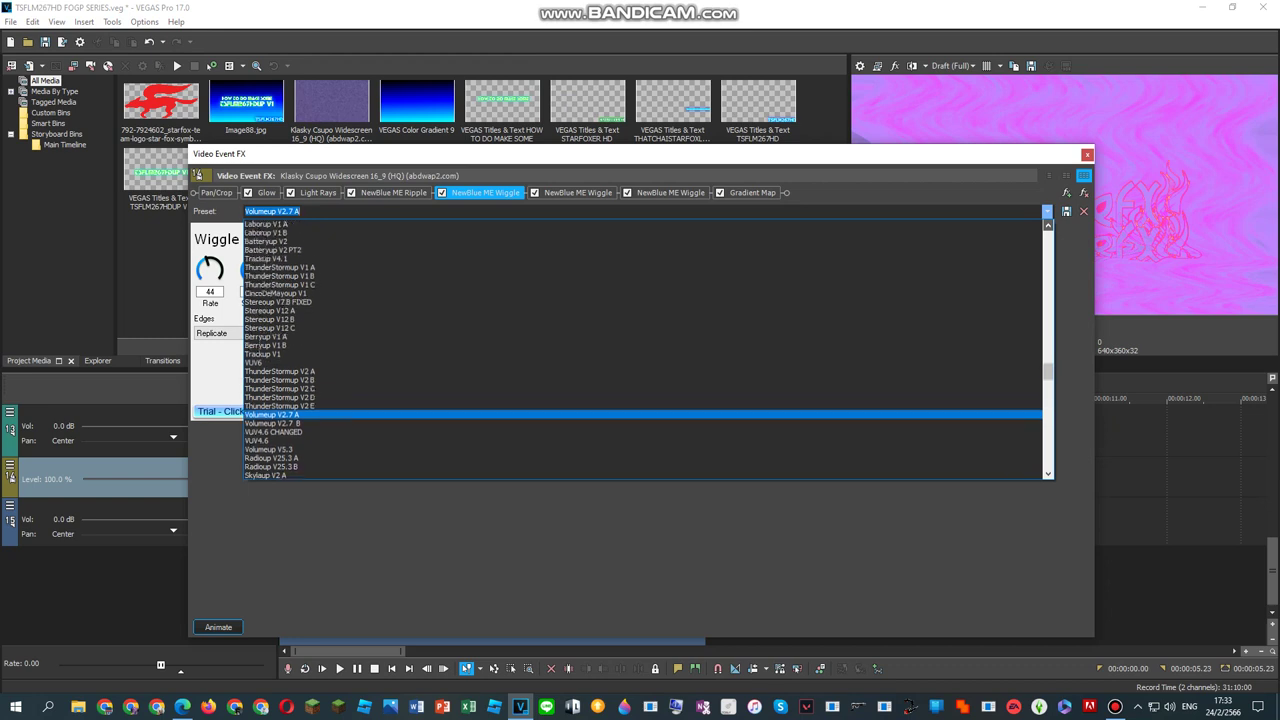
scroll(644, 350, up, 2)
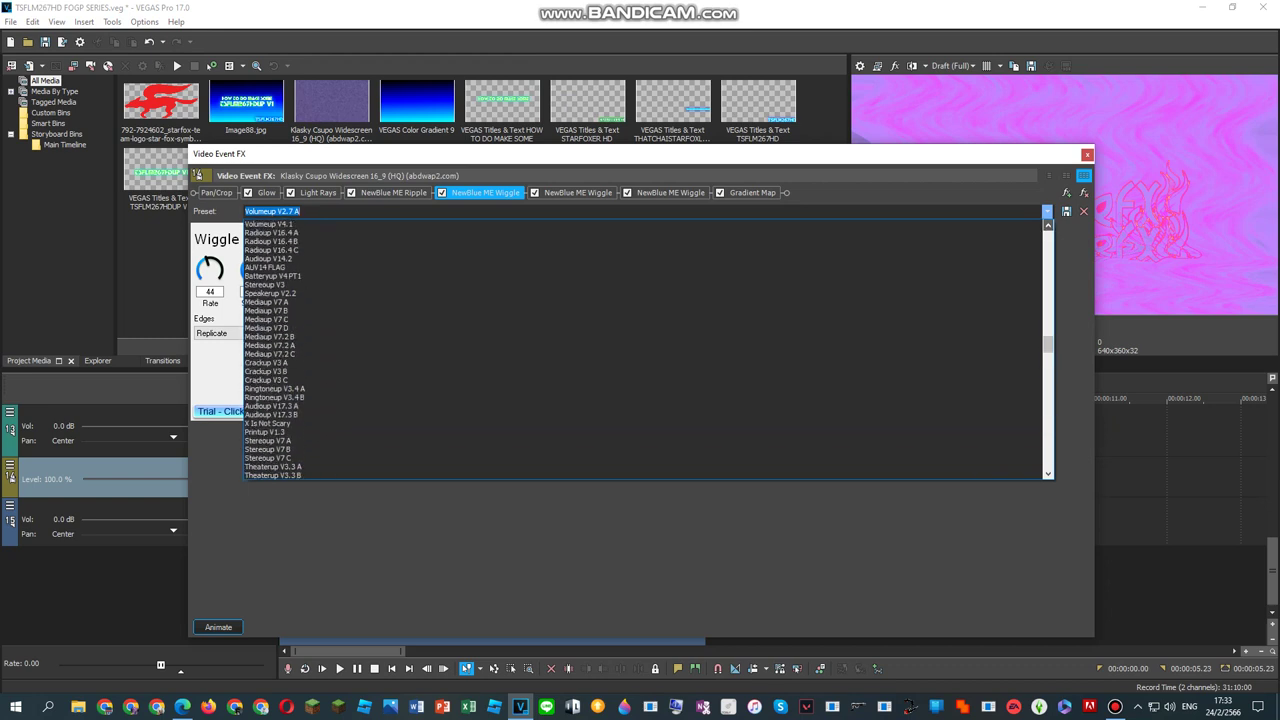
scroll(644, 350, up, 3)
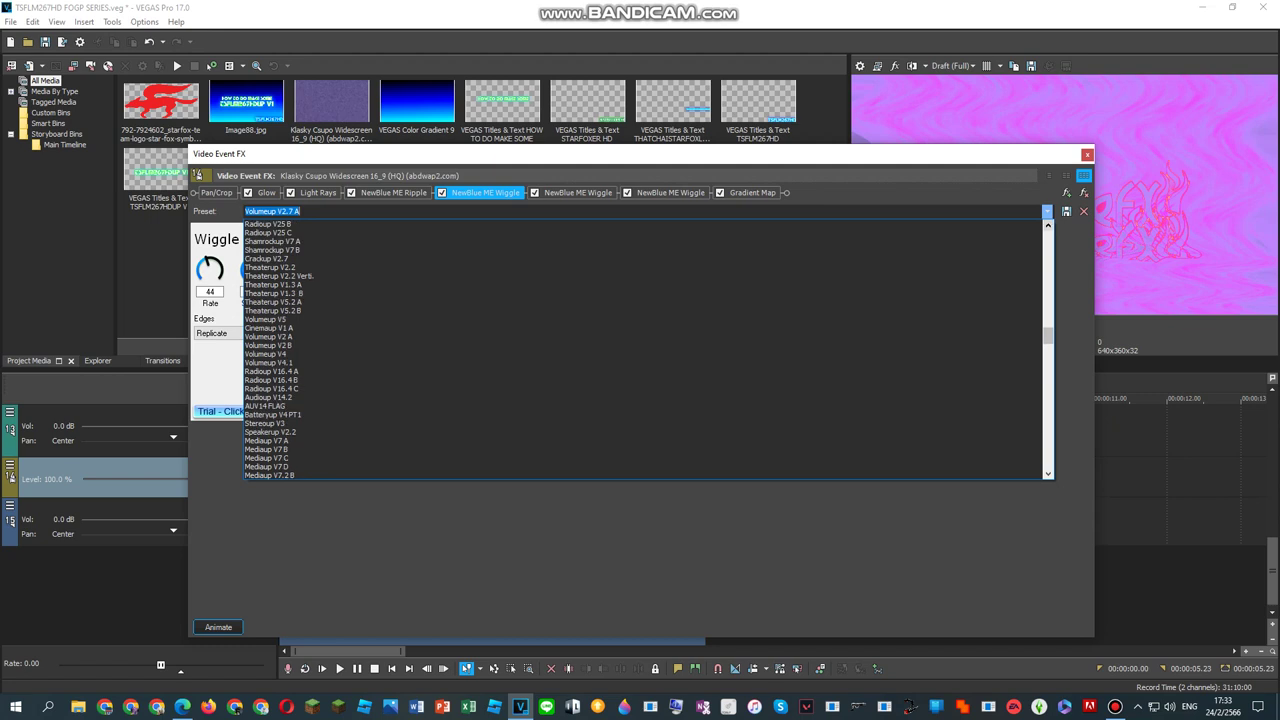
click(1047, 225)
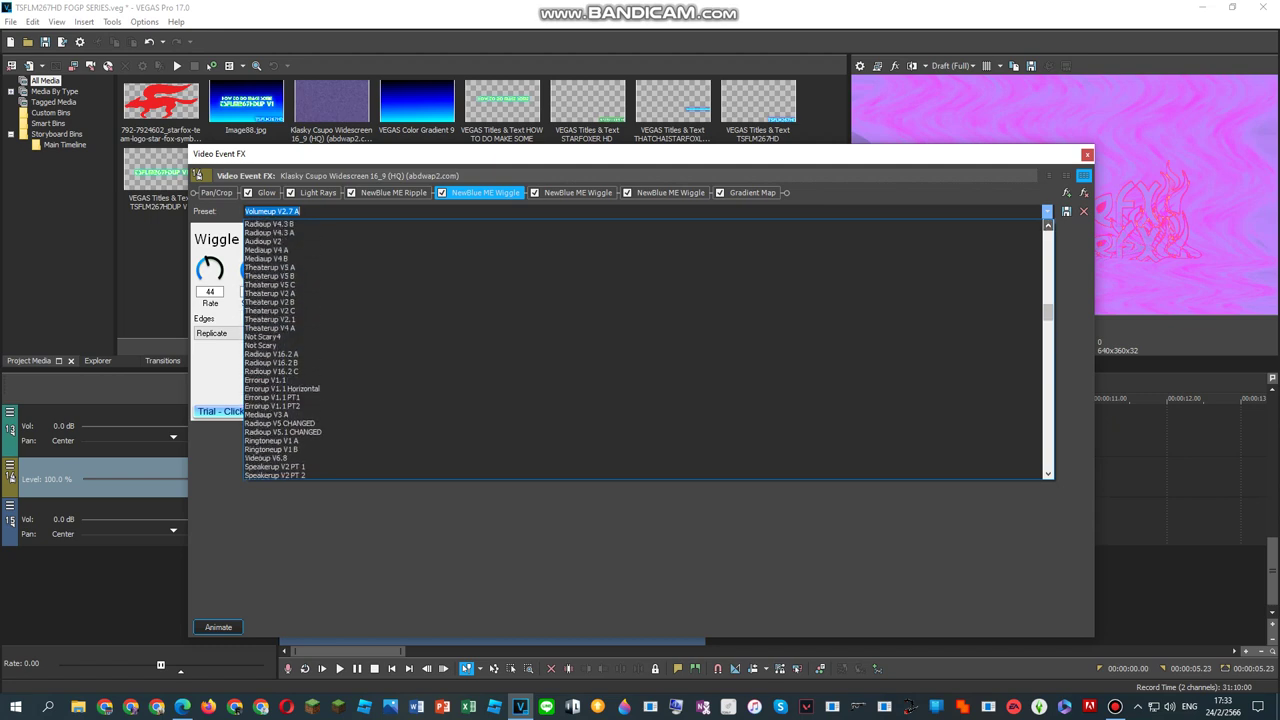
scroll(644, 350, up, 1)
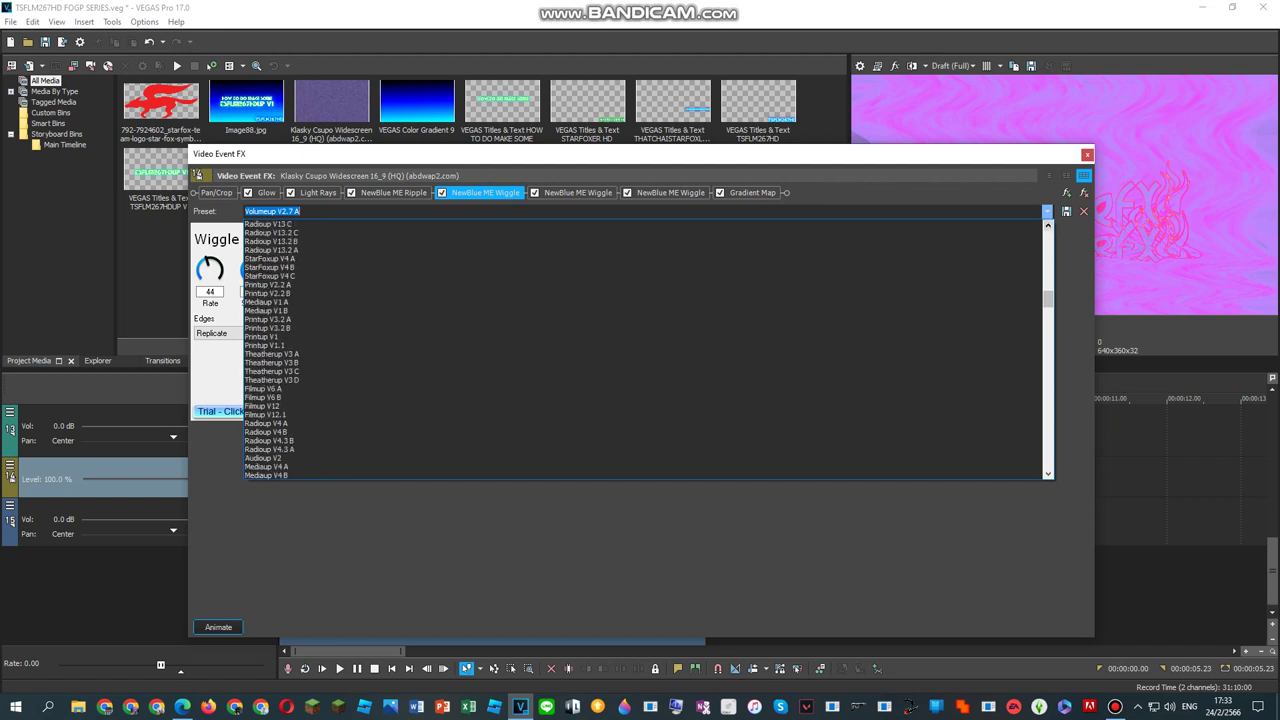
scroll(644, 350, up, 1)
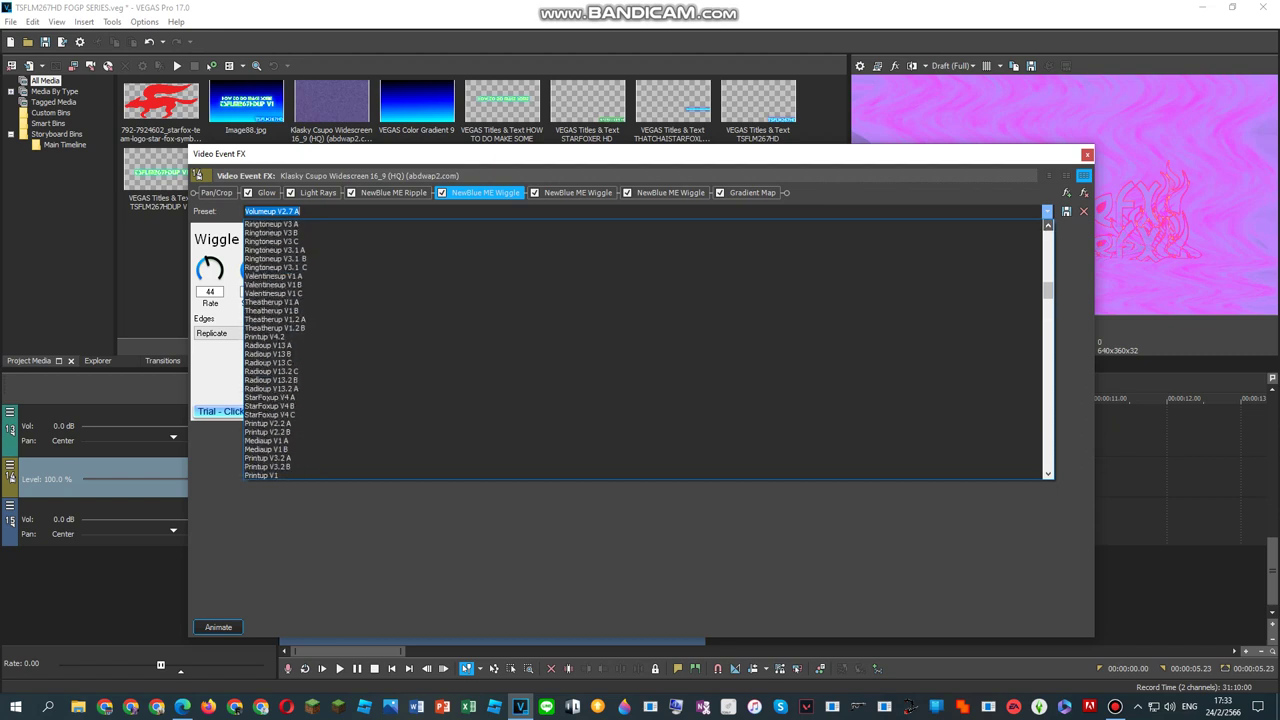
scroll(644, 350, up, 2)
scroll(644, 350, up, 7)
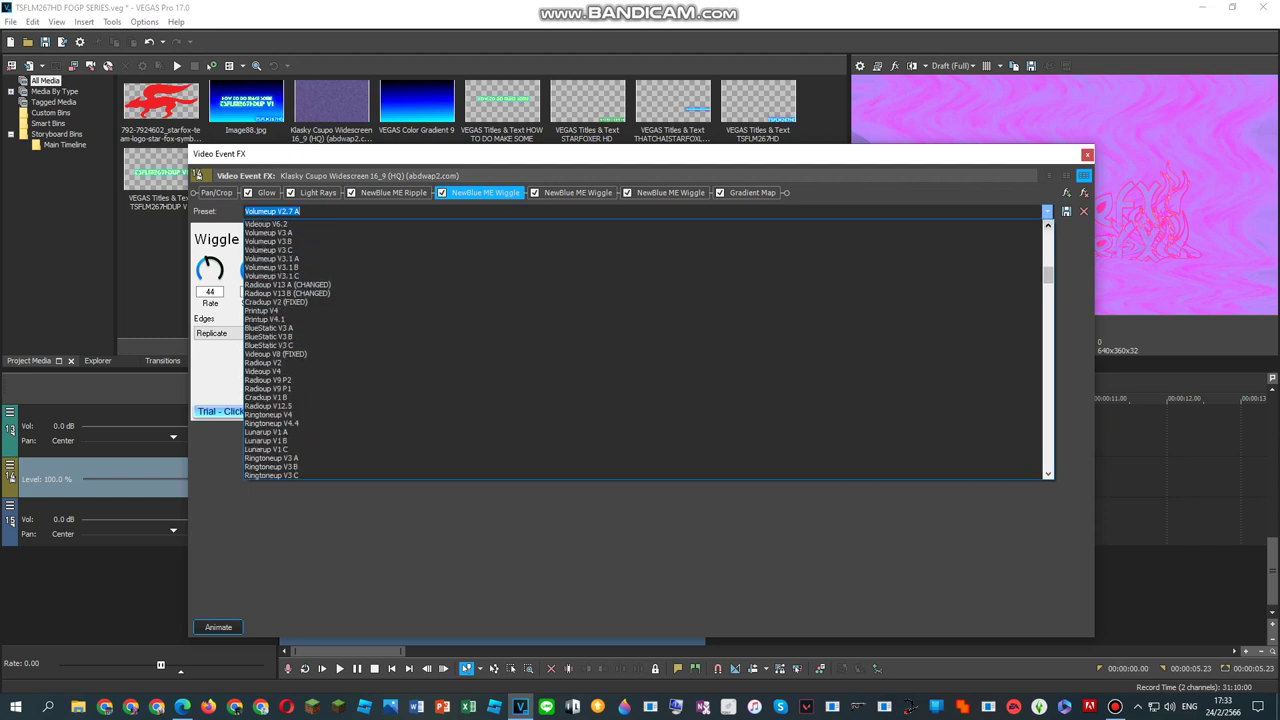
scroll(644, 350, up, 2)
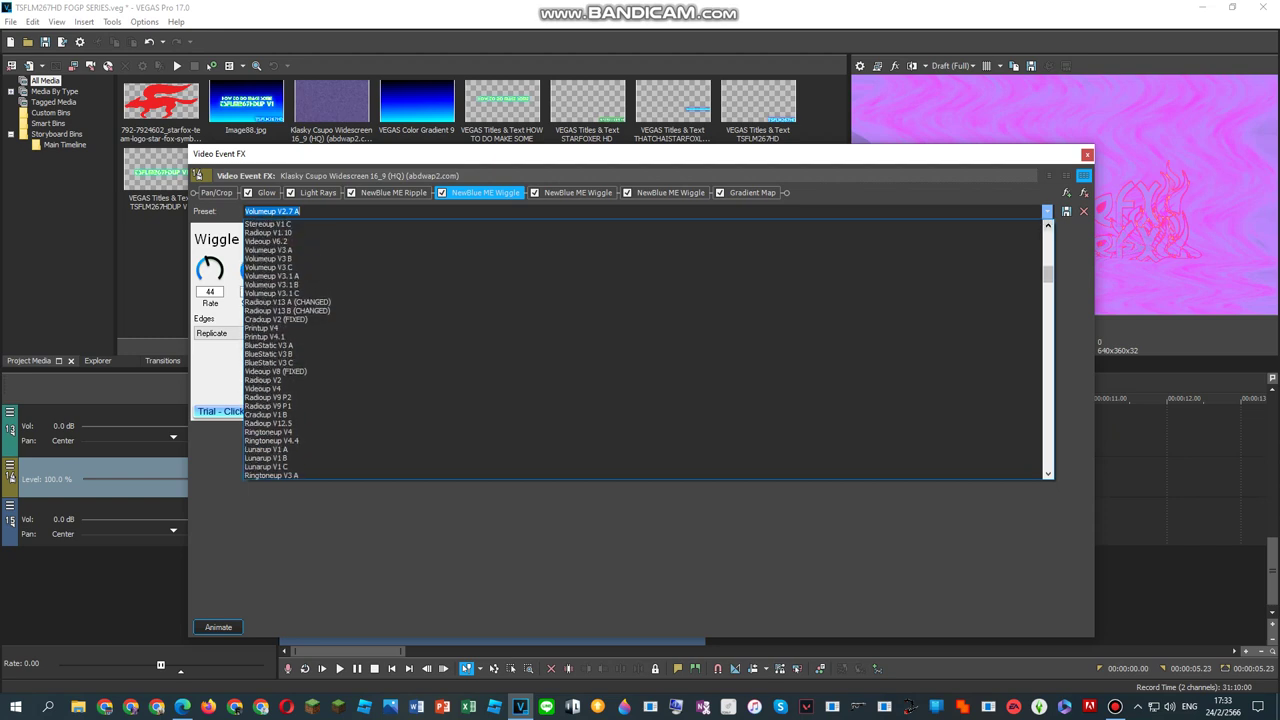
Step: Replace the clip's video effects chain with the Volumeup V2 filter package
click(1066, 193)
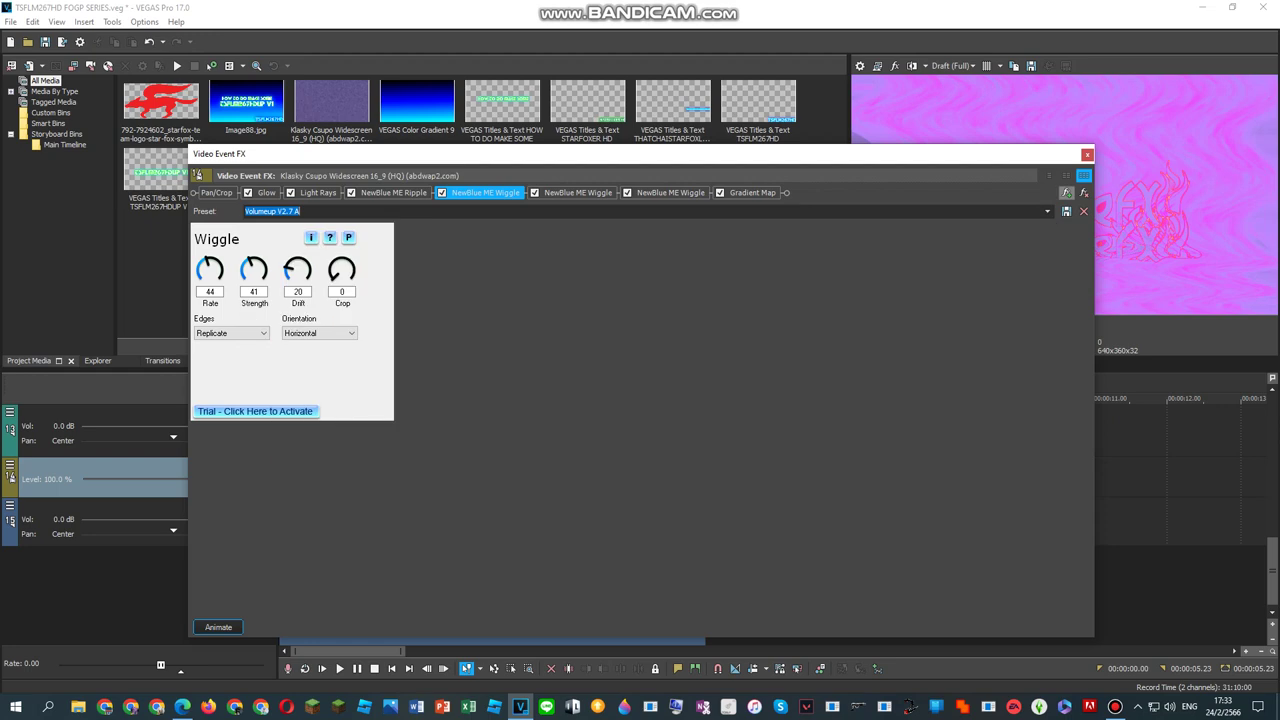
click(1066, 192)
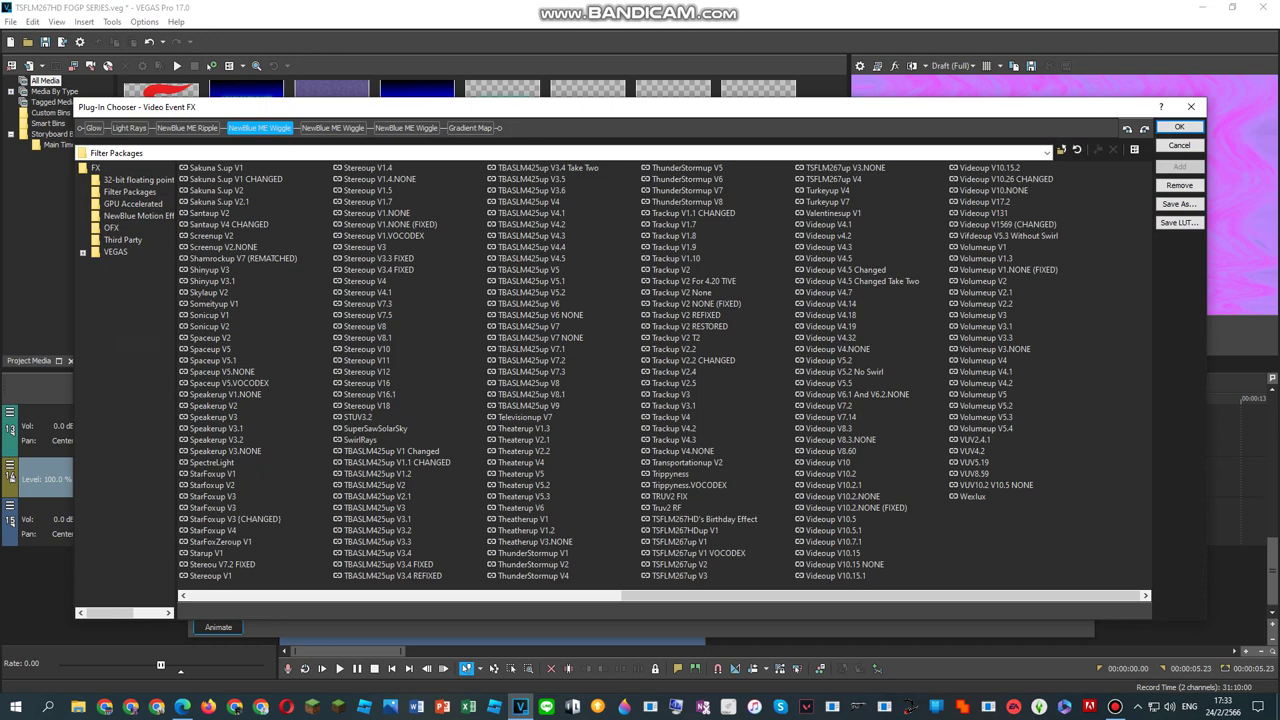
click(983, 281)
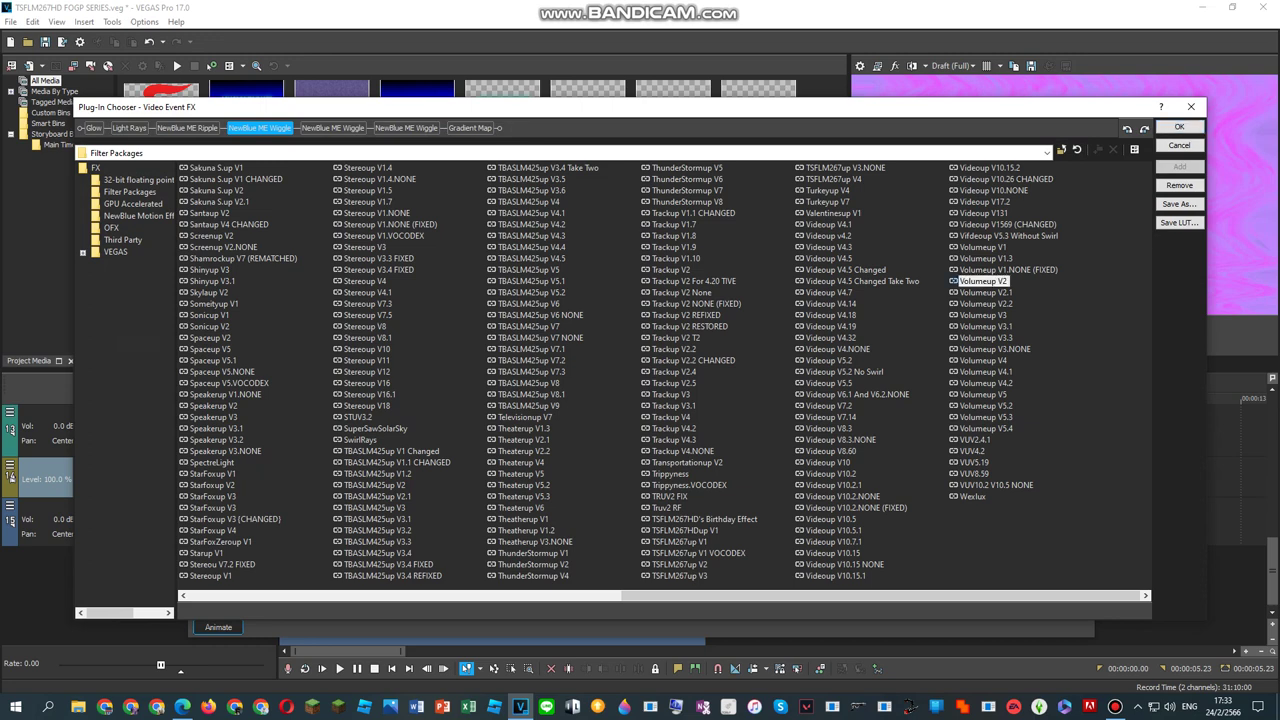
click(1179, 127)
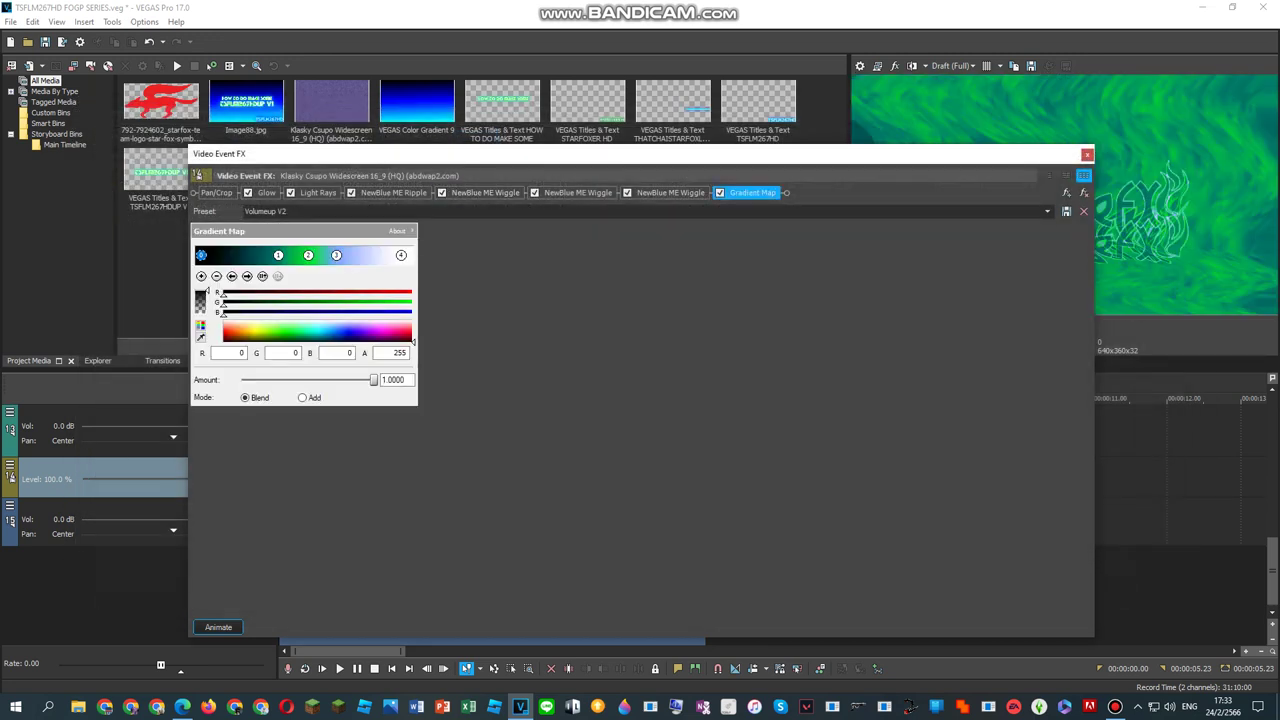
Step: Apply the Volumeup V2.9 preset to the clip's Gradient Map effect
click(1047, 211)
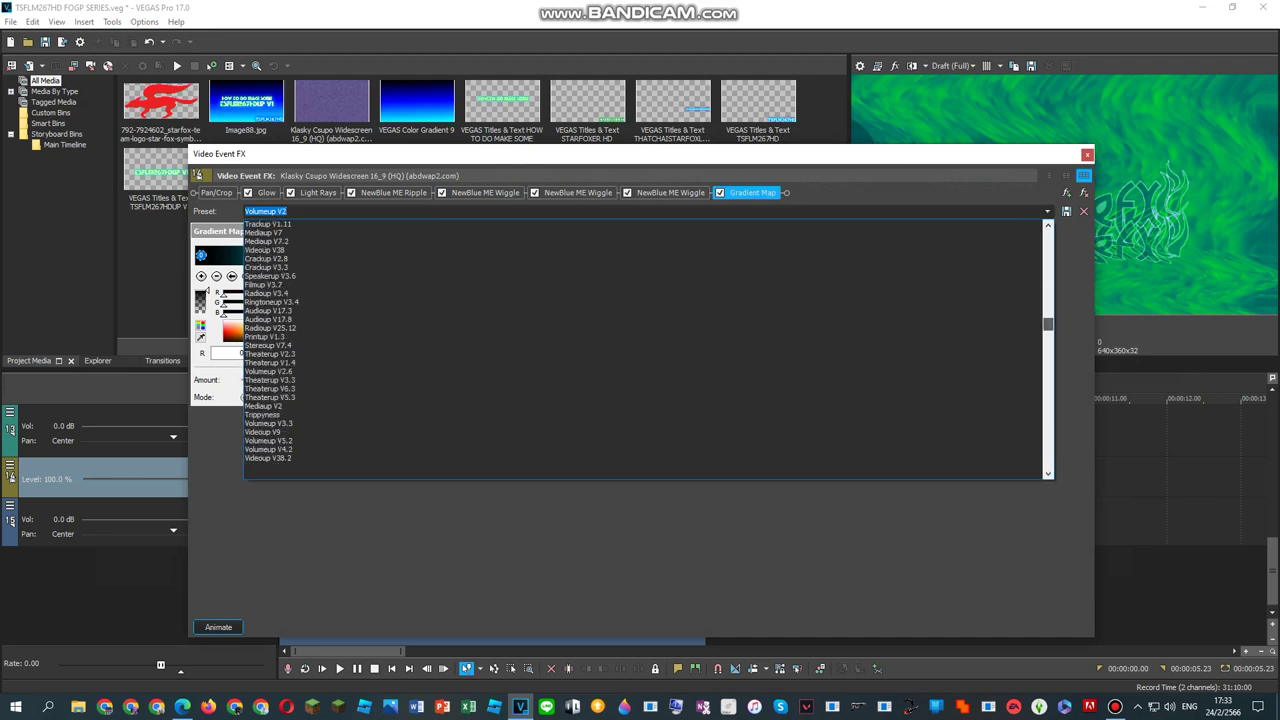
scroll(645, 348, down, 10)
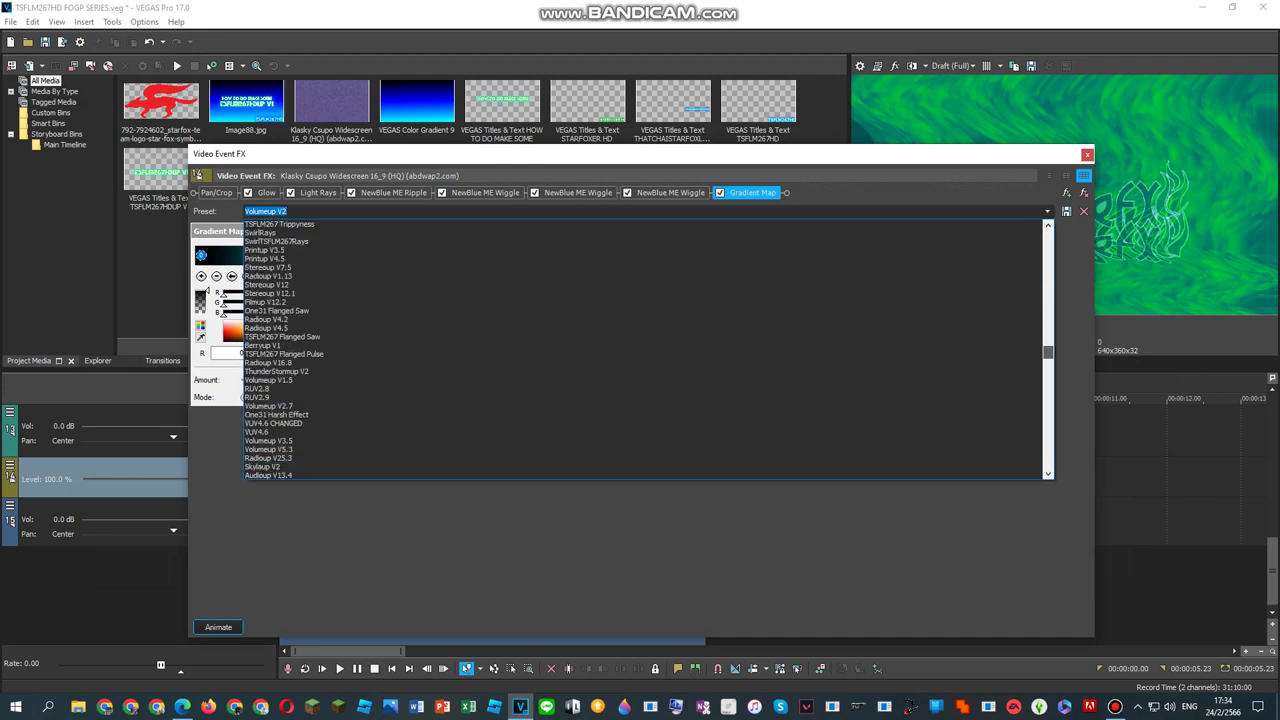
scroll(645, 348, down, 10)
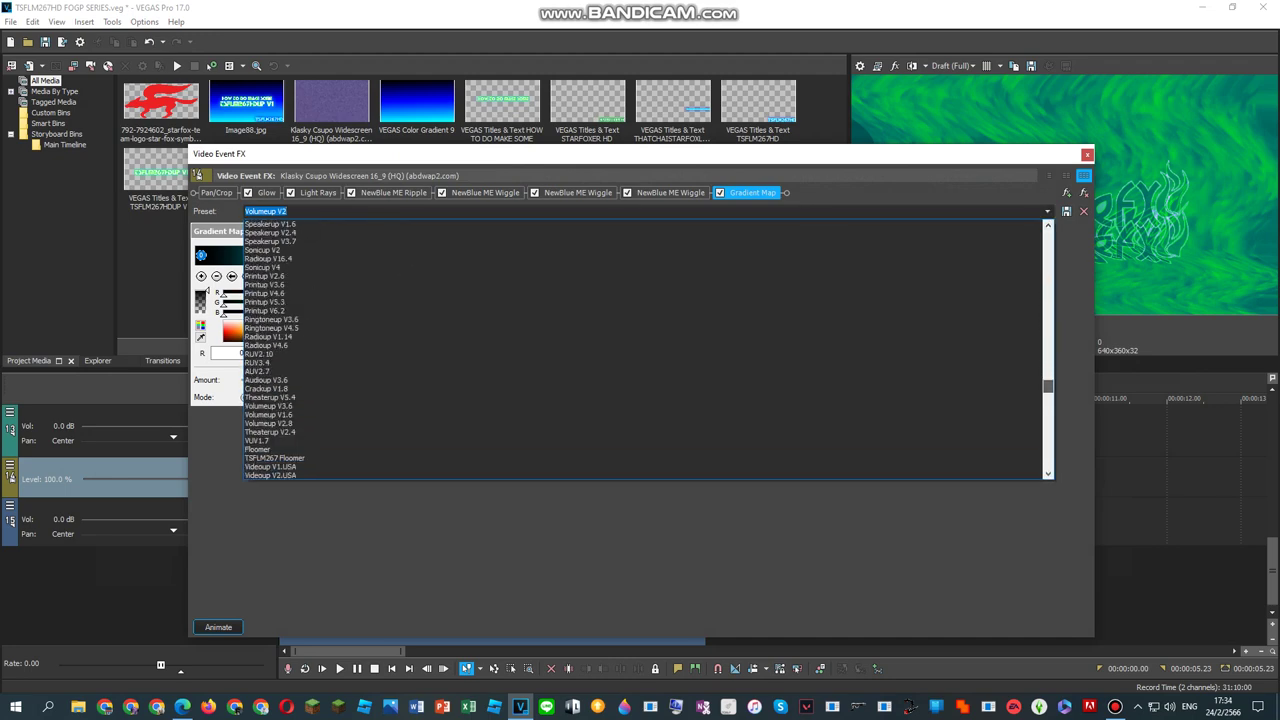
scroll(645, 348, down, 10)
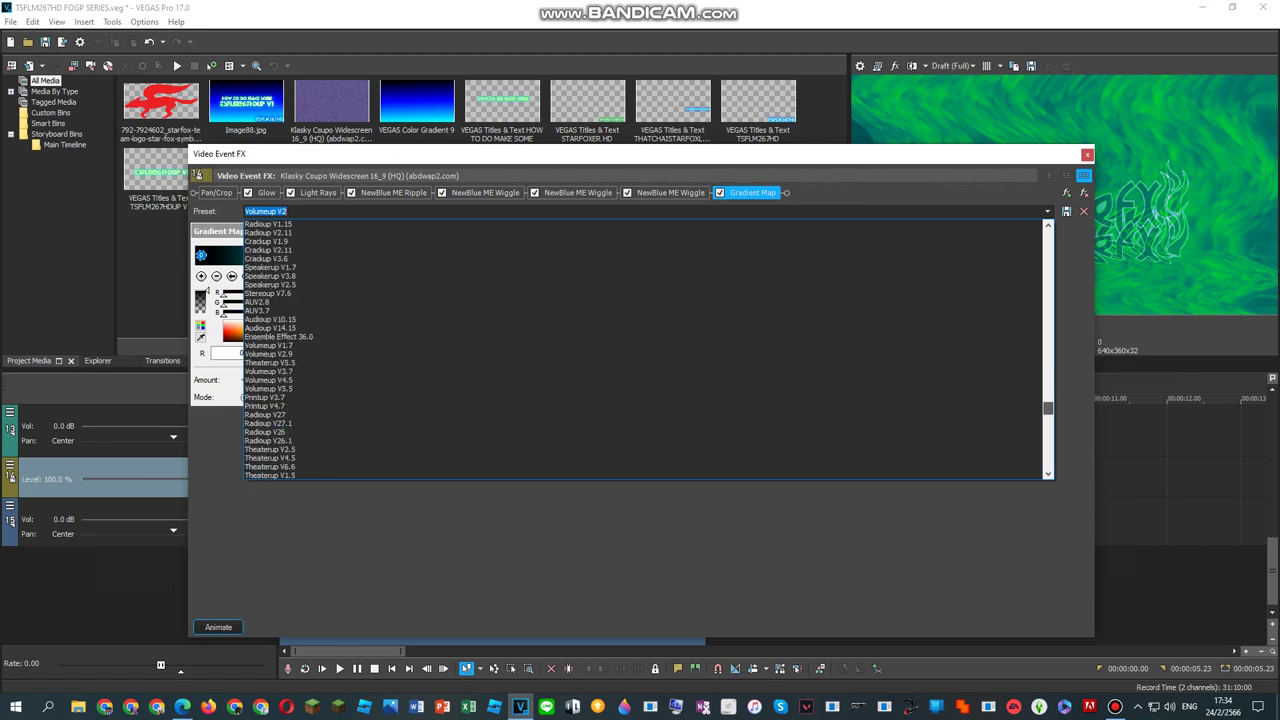
scroll(645, 348, down, 10)
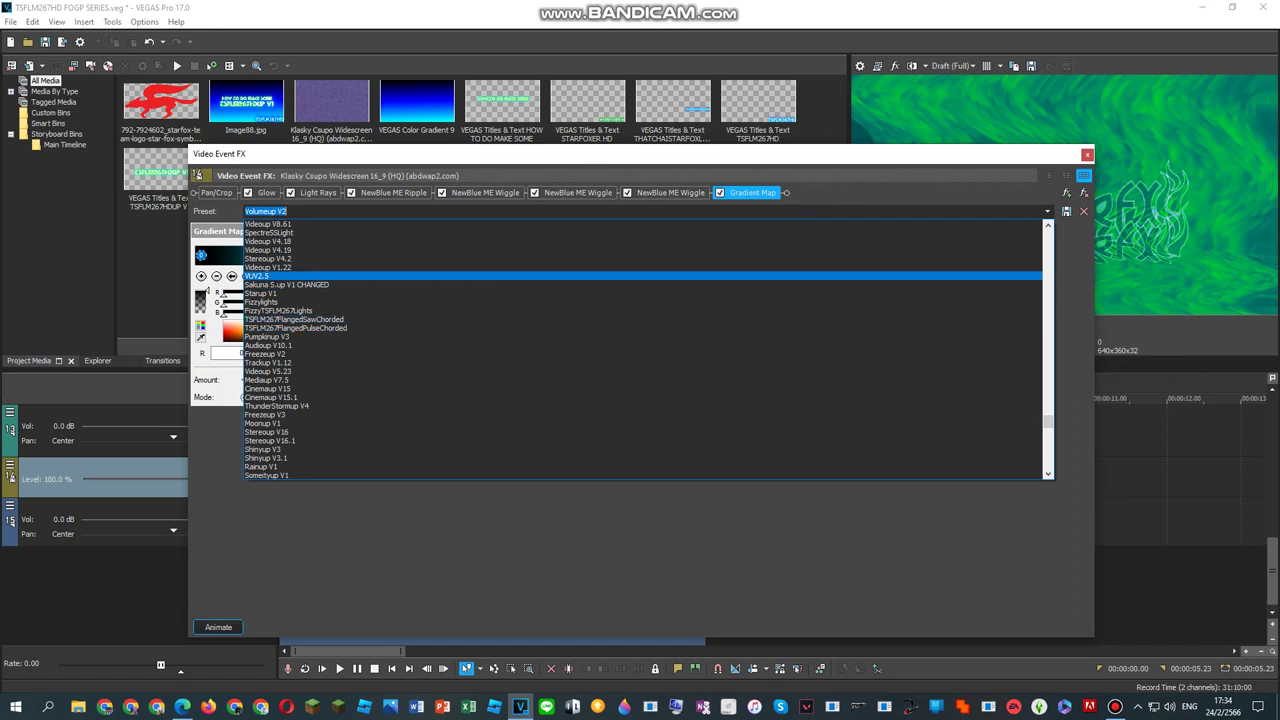
scroll(645, 348, up, 5)
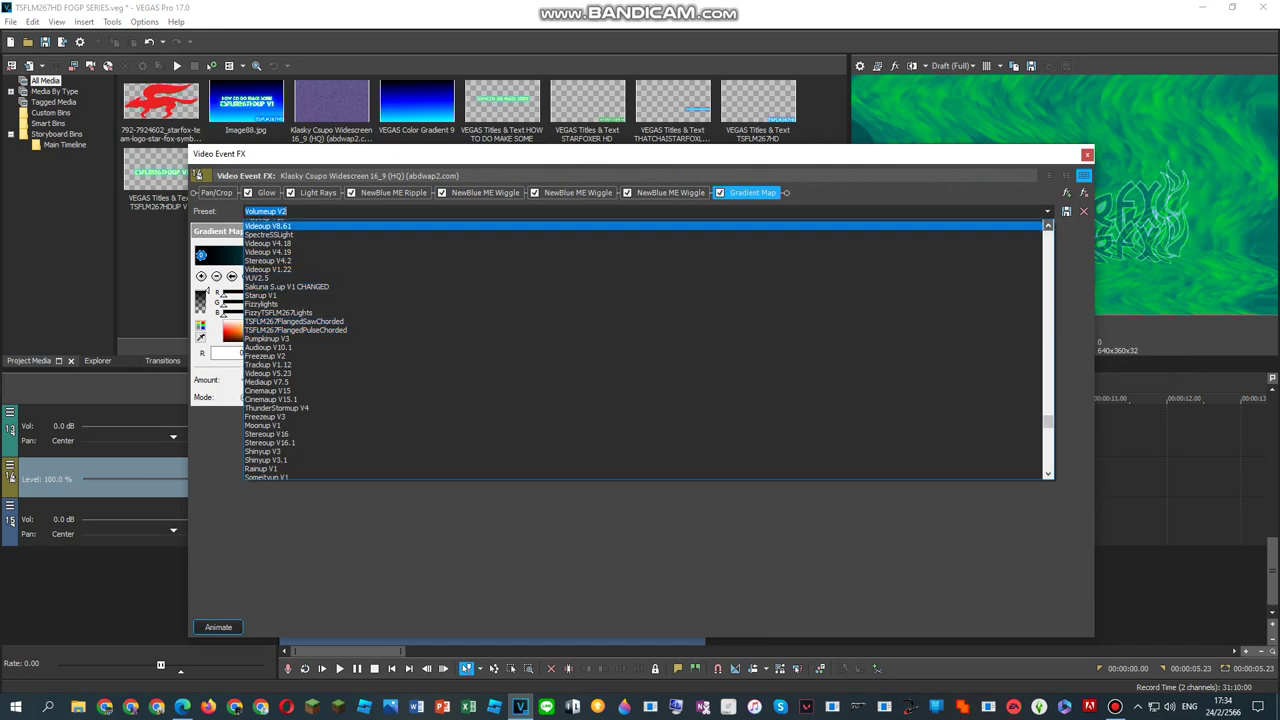
scroll(645, 348, up, 5)
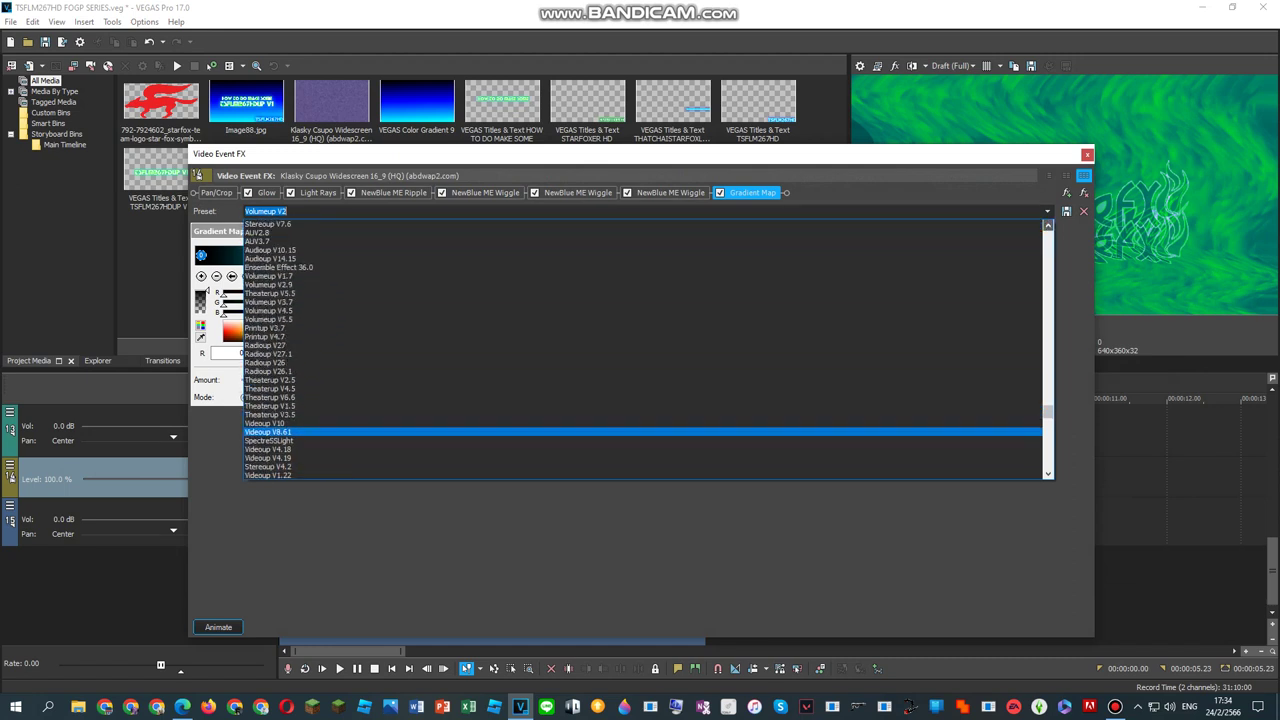
scroll(645, 348, up, 4)
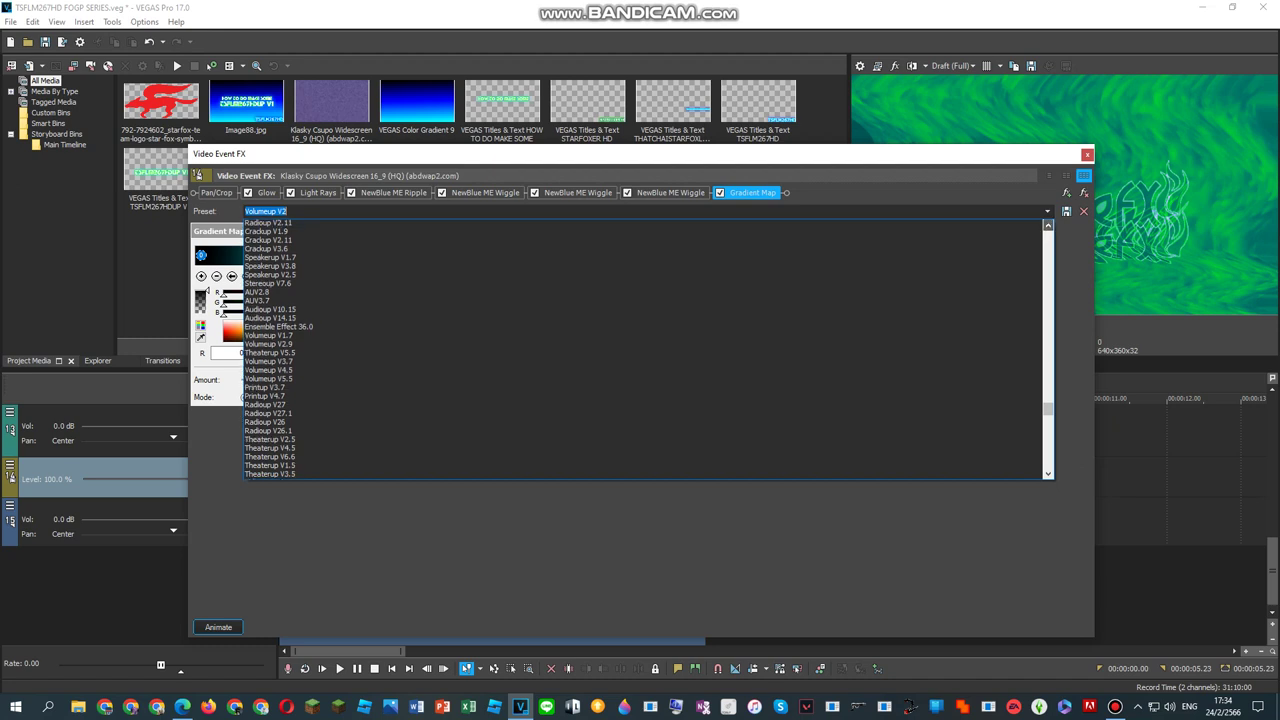
scroll(645, 348, up, 2)
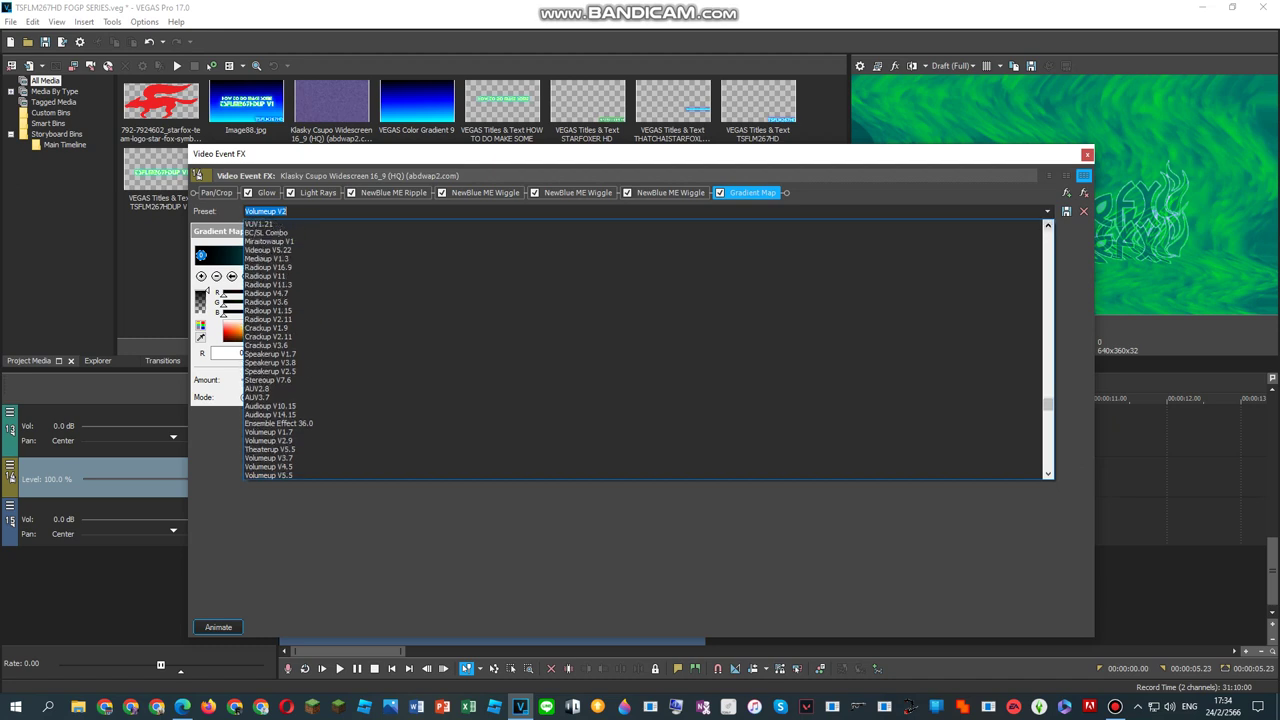
scroll(645, 348, up, 3)
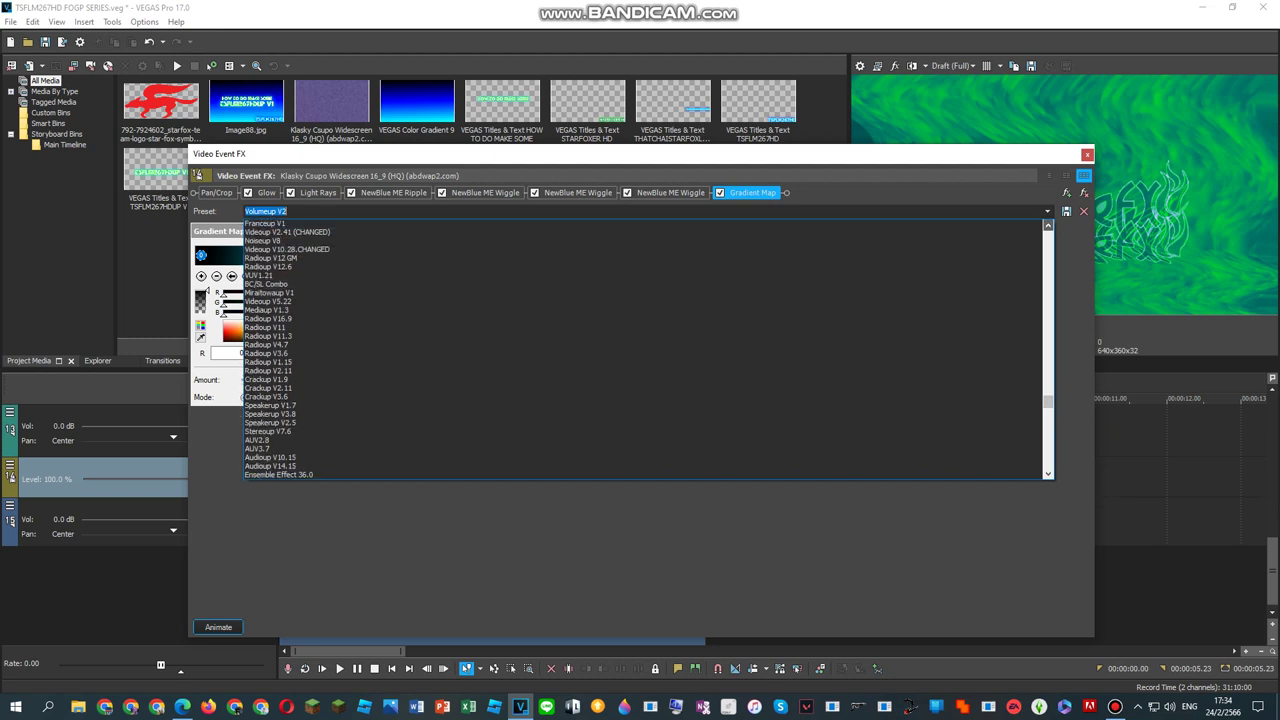
scroll(645, 348, up, 1)
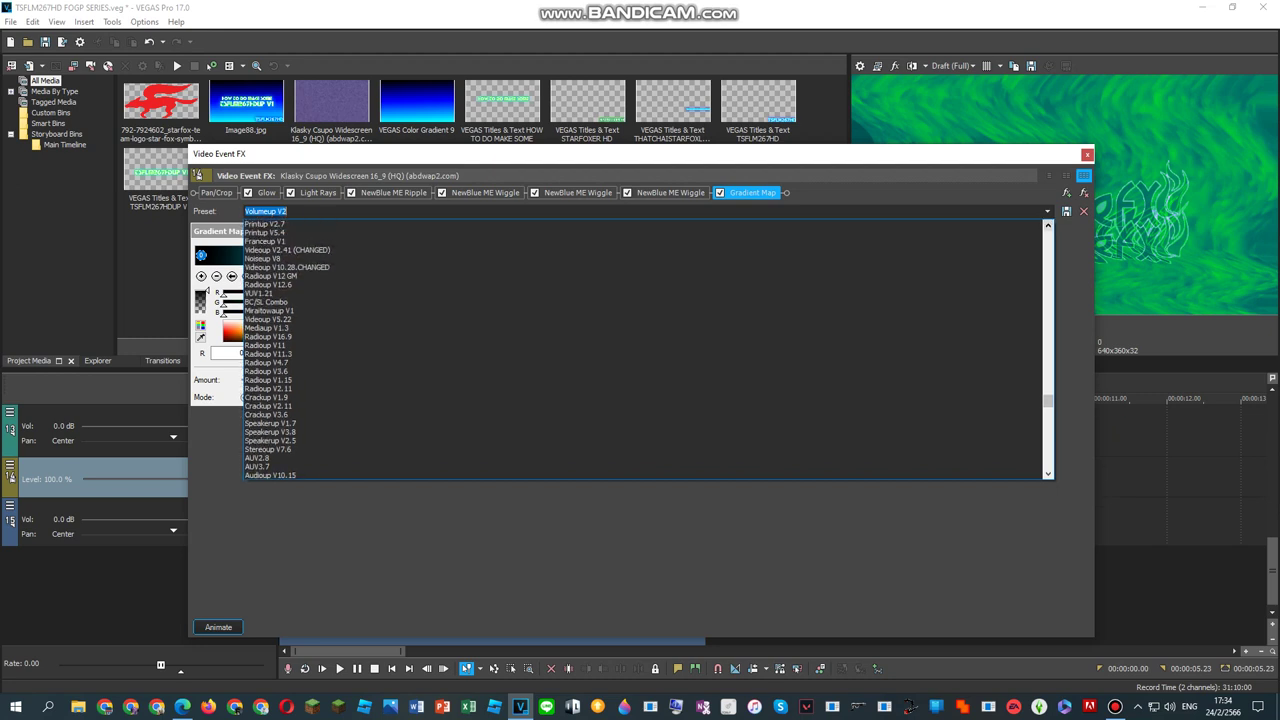
scroll(645, 348, up, 4)
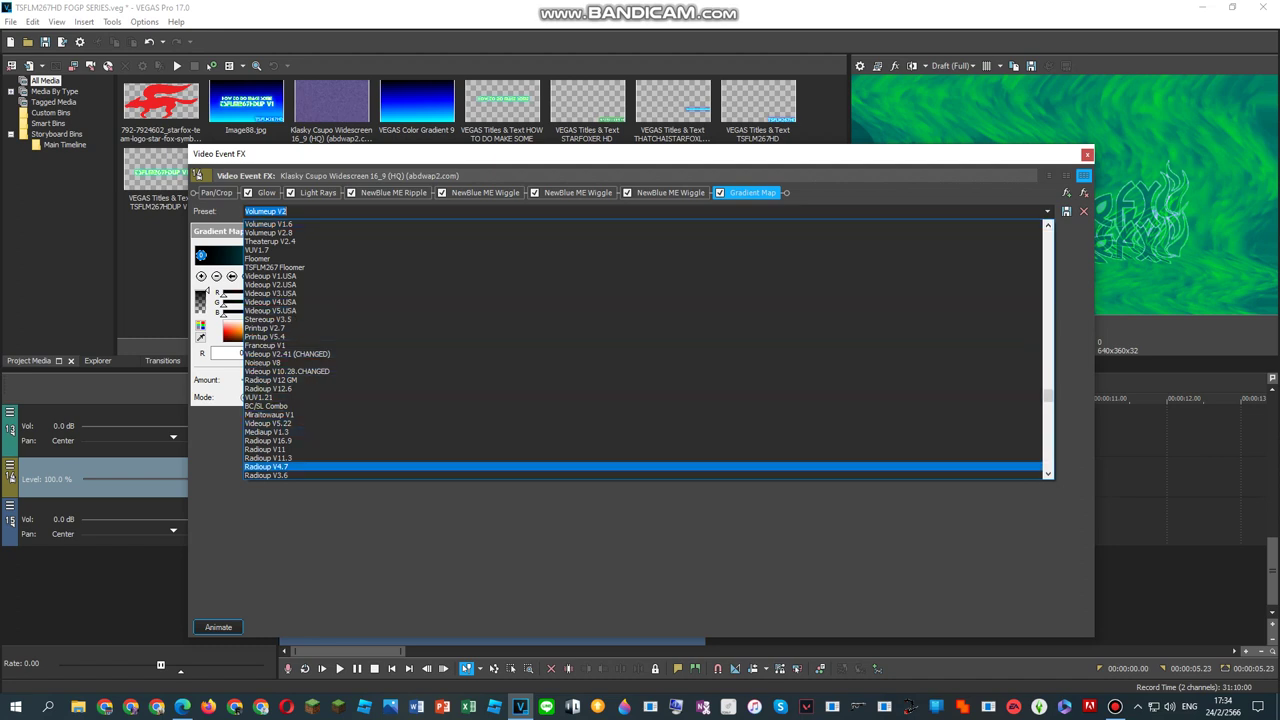
click(1047, 473)
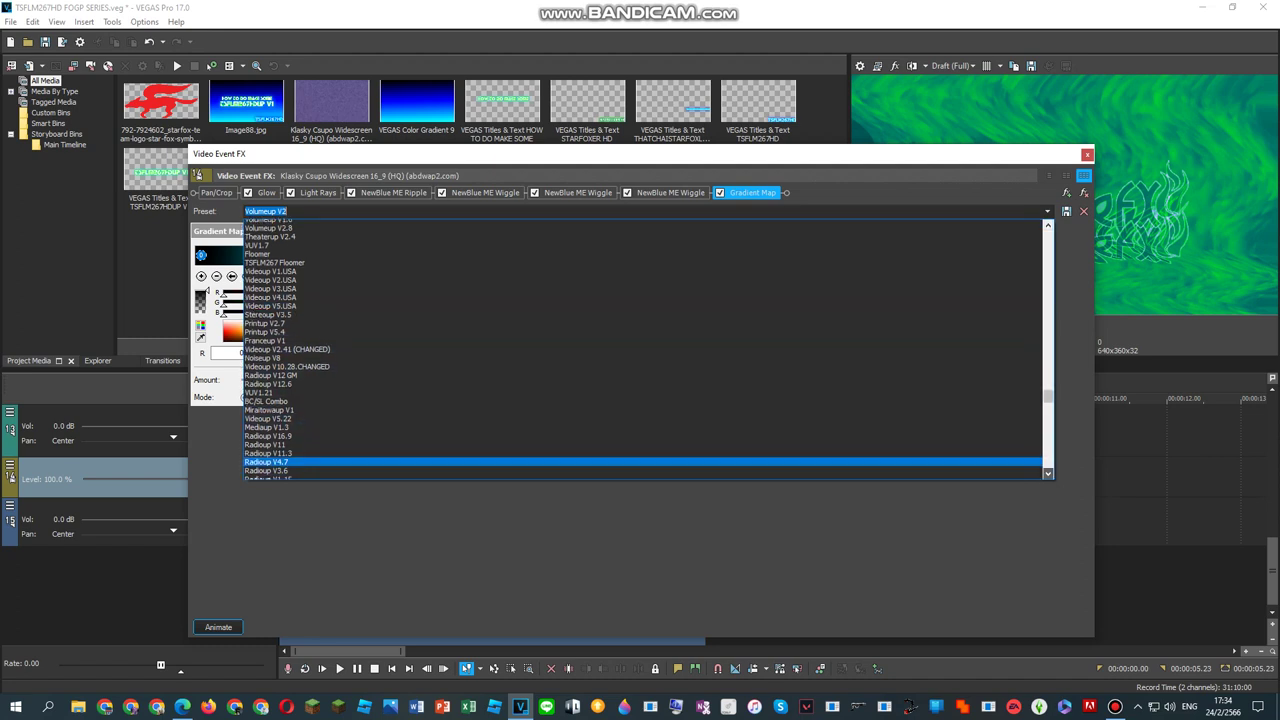
scroll(644, 350, down, 3)
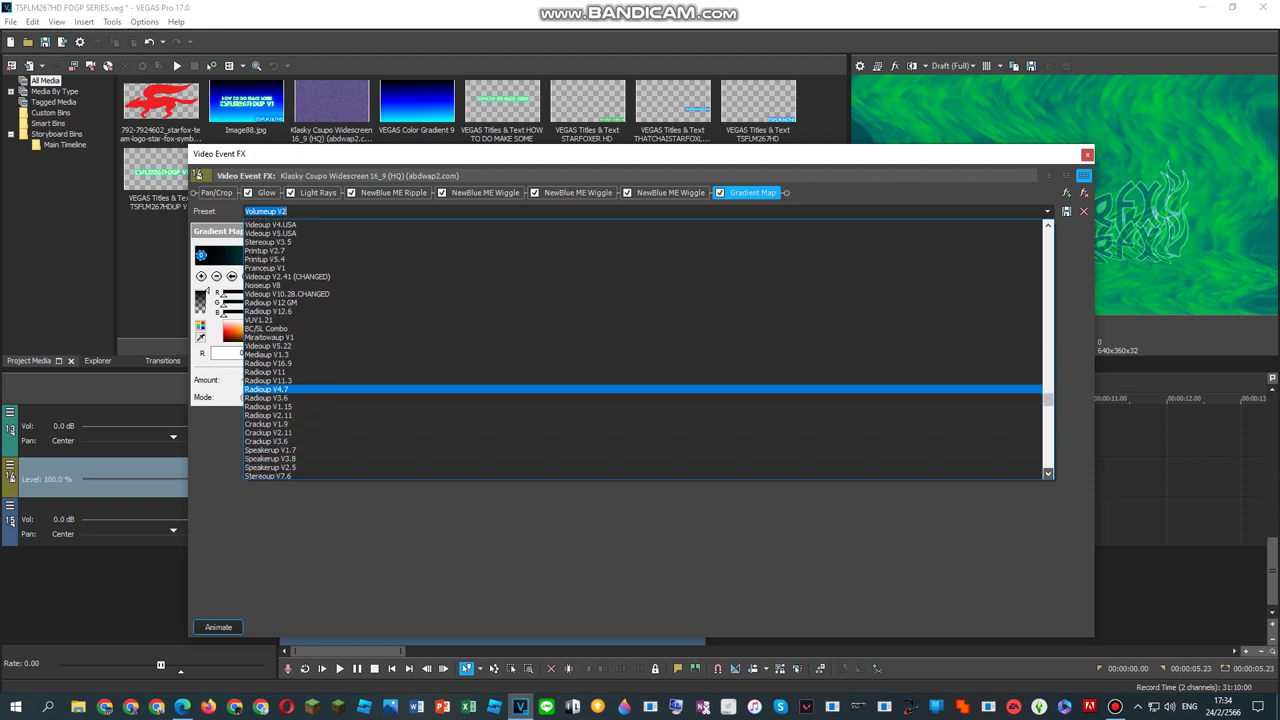
scroll(644, 350, down, 3)
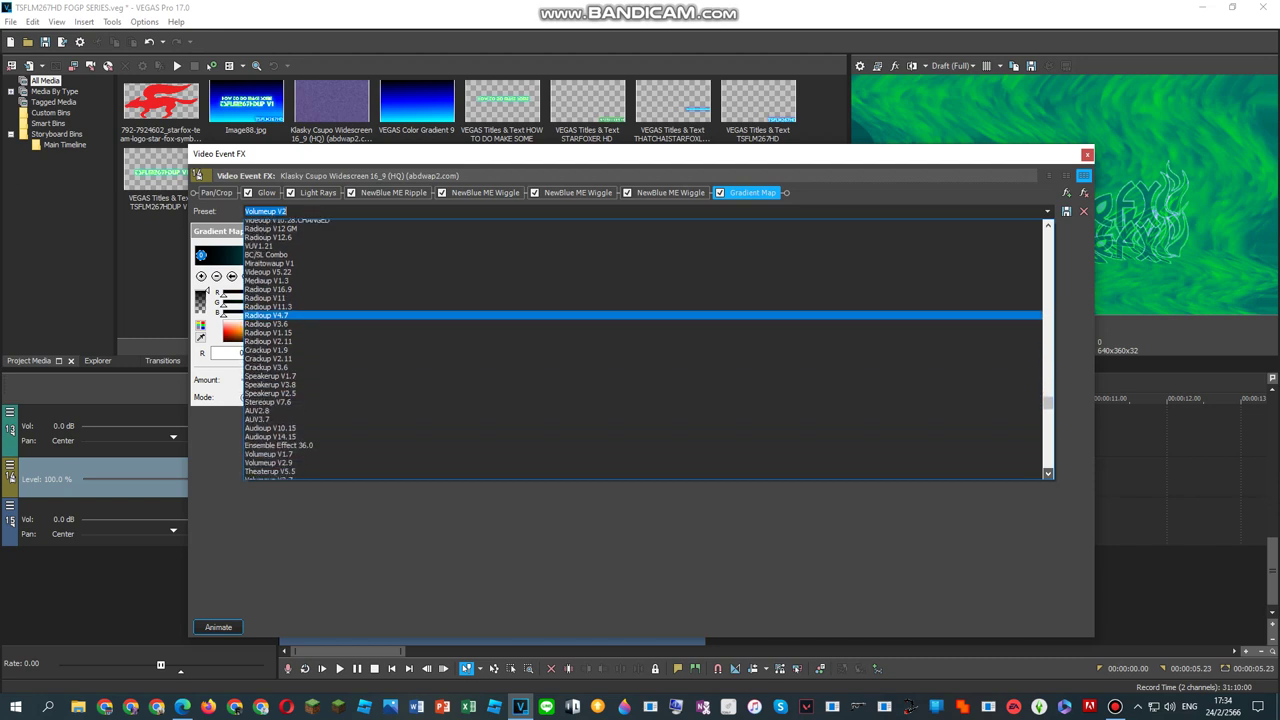
click(268, 458)
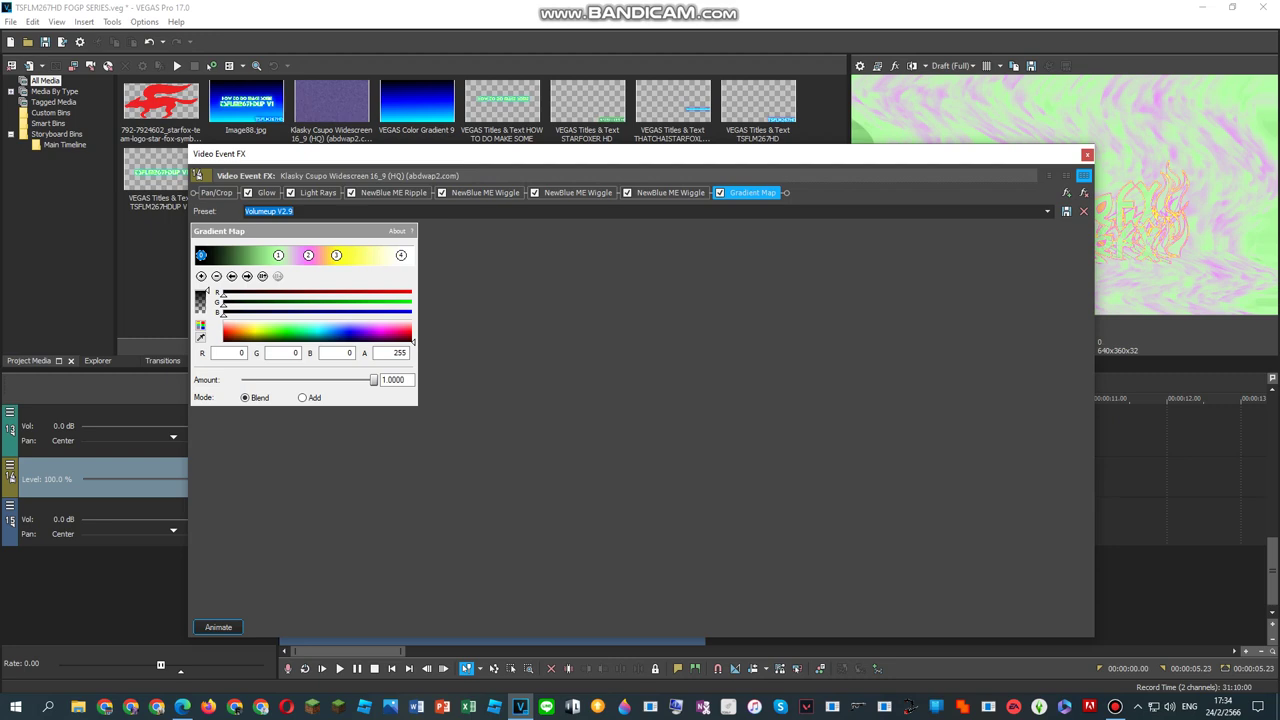
Step: Step through the Gradient Map's colour points to the last one, close the effects window and play the clip
click(247, 276)
click(247, 276)
click(247, 276)
click(247, 276)
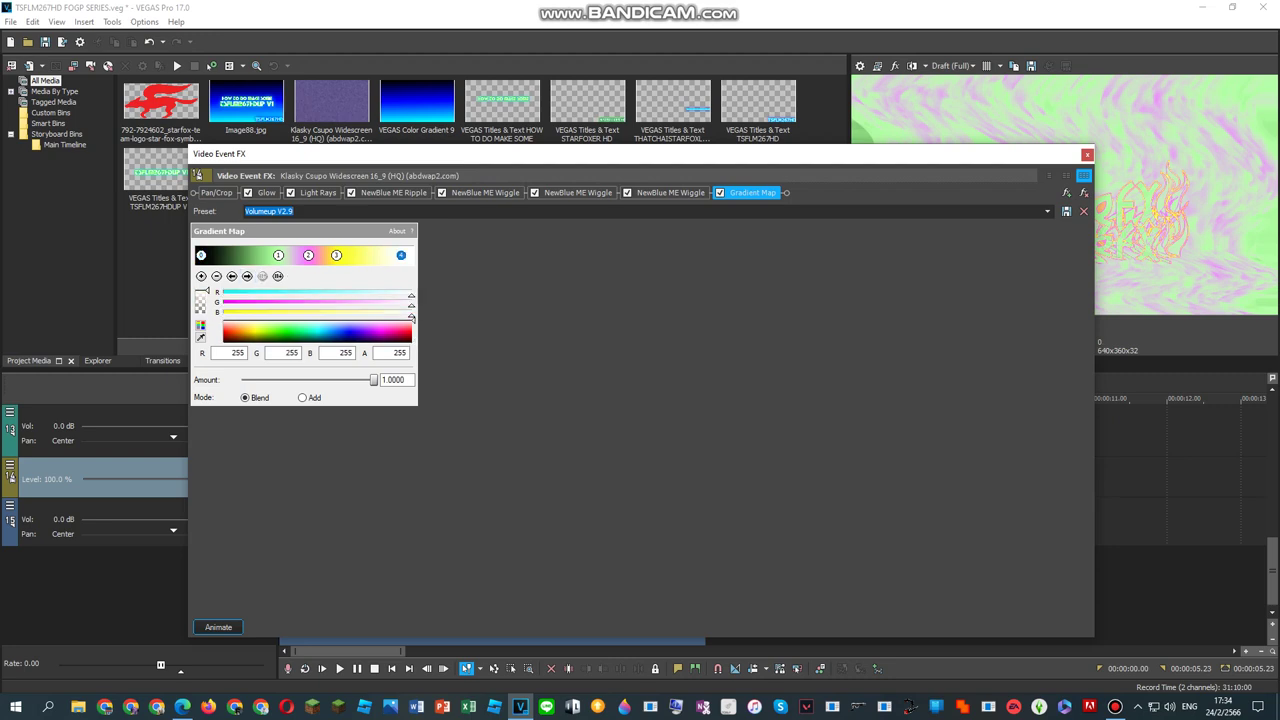
click(1087, 154)
key(space)
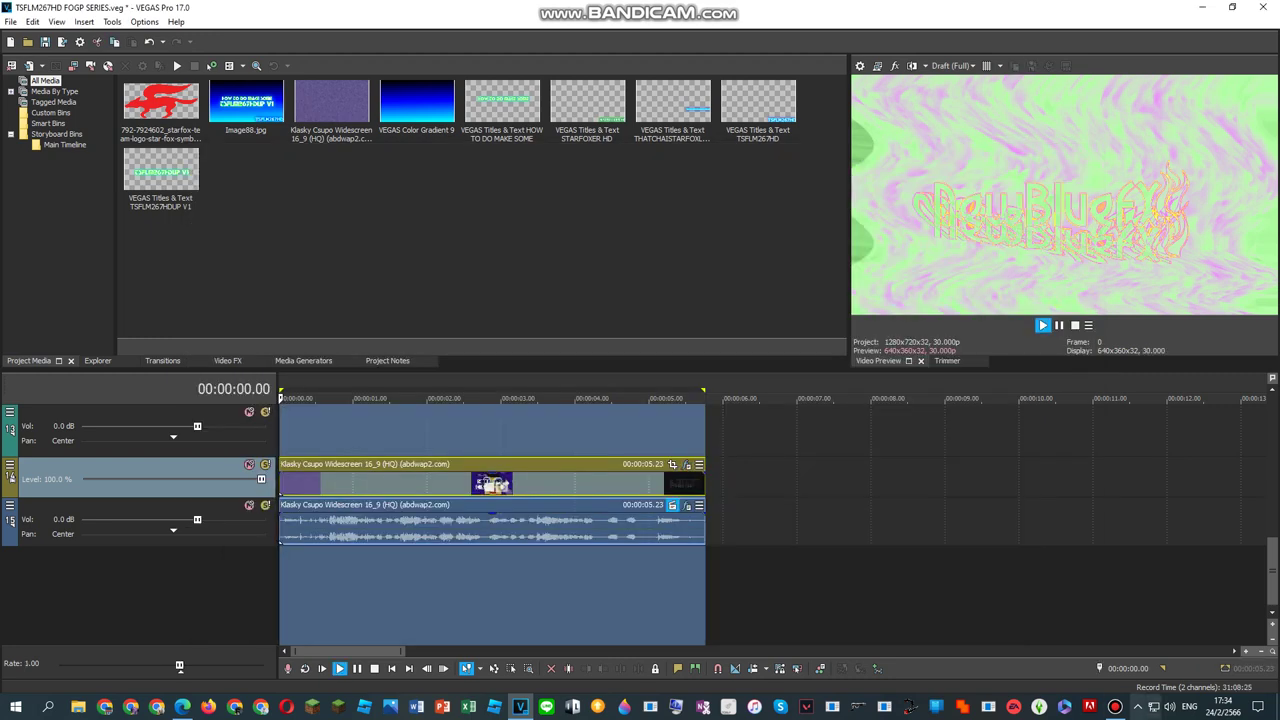